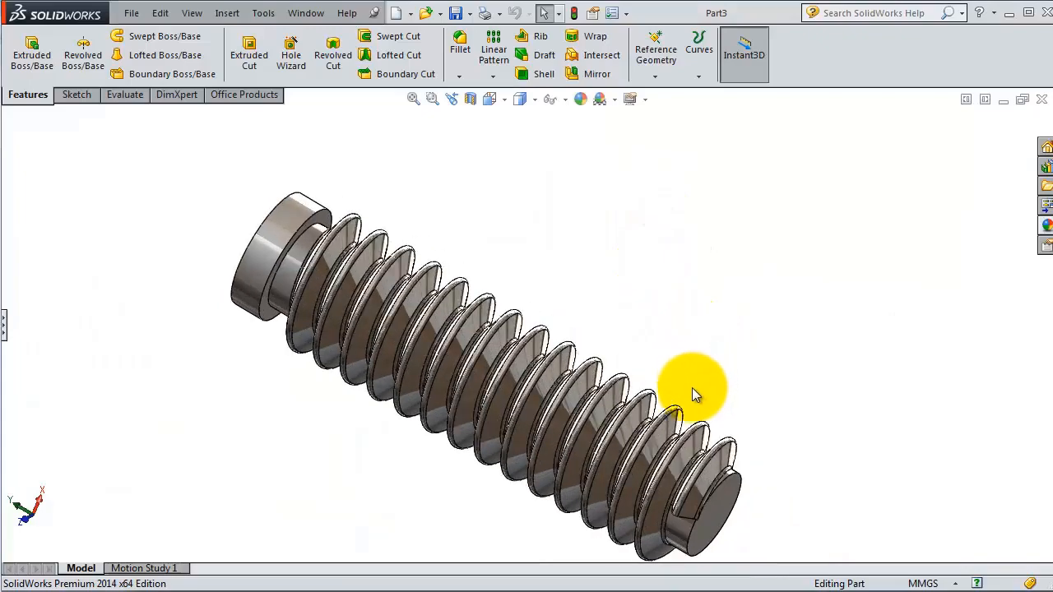
# - Sketch a centre rectangle about 38.5 mm by 18.9 mm on the threaded end face, centred on the shaft axis
pyautogui.moveTo(665, 454); pyautogui.dragTo(616, 409, button='middle')
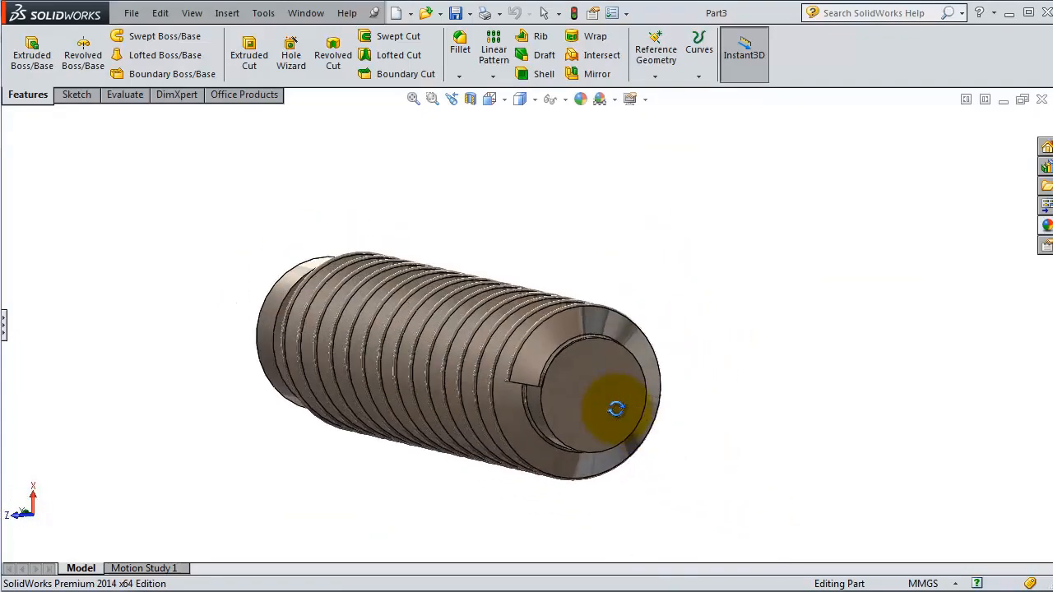
pyautogui.click(622, 400)
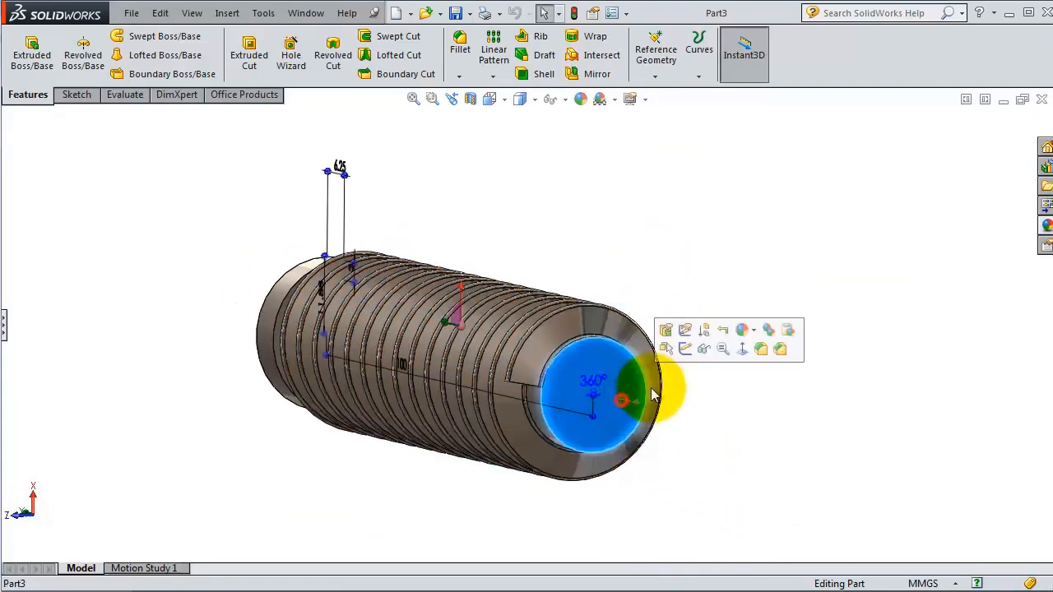
pyautogui.click(686, 348)
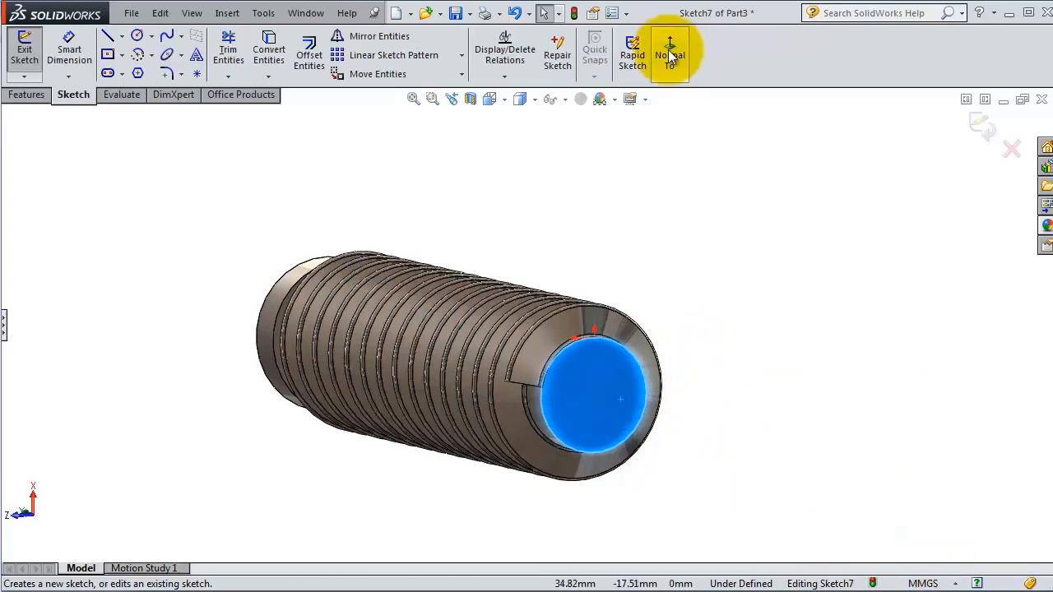
pyautogui.click(669, 51)
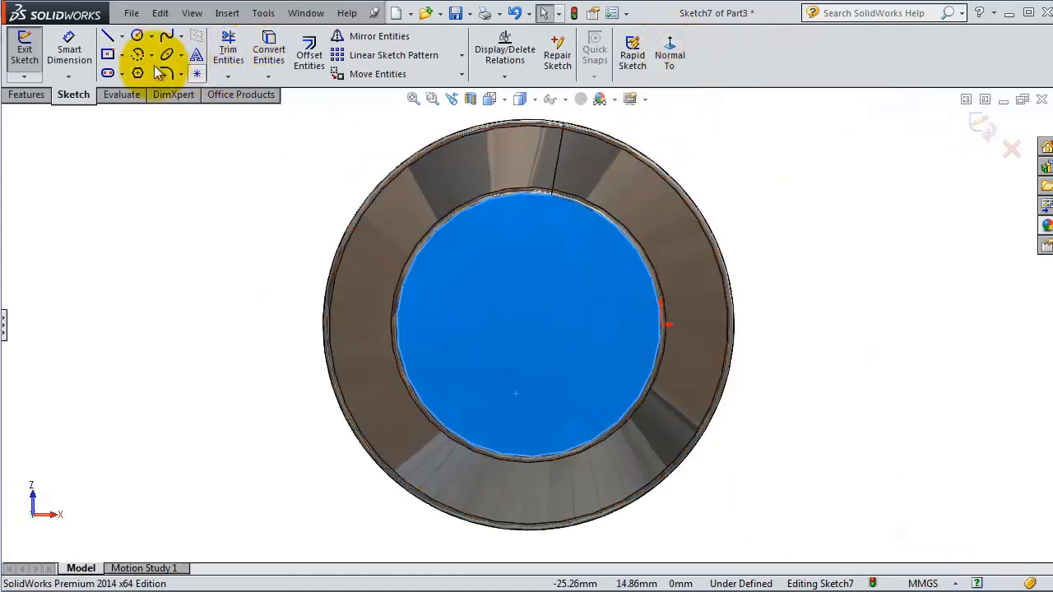
pyautogui.click(107, 54)
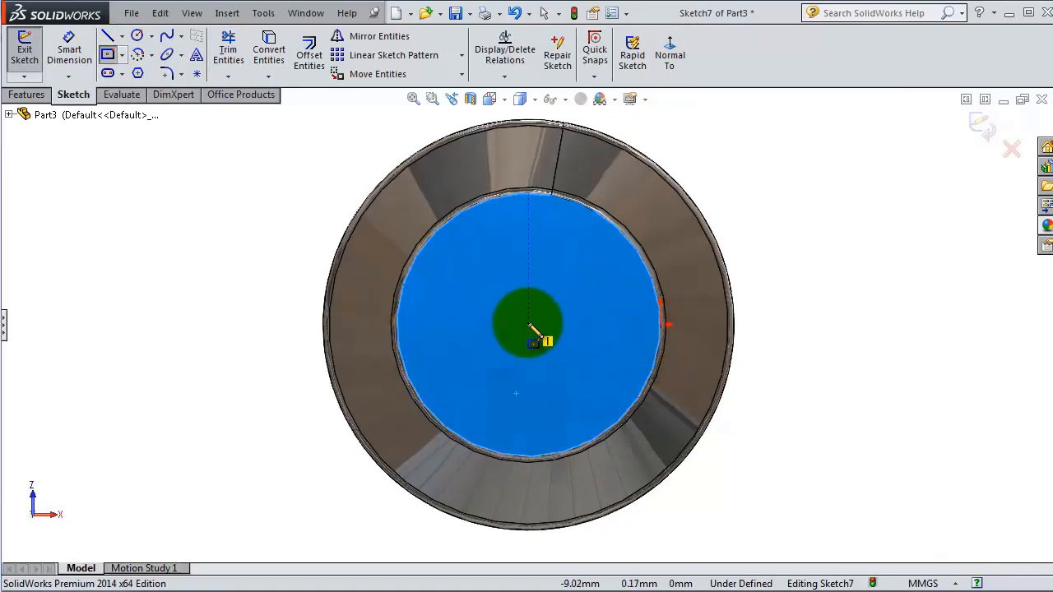
pyautogui.click(529, 325)
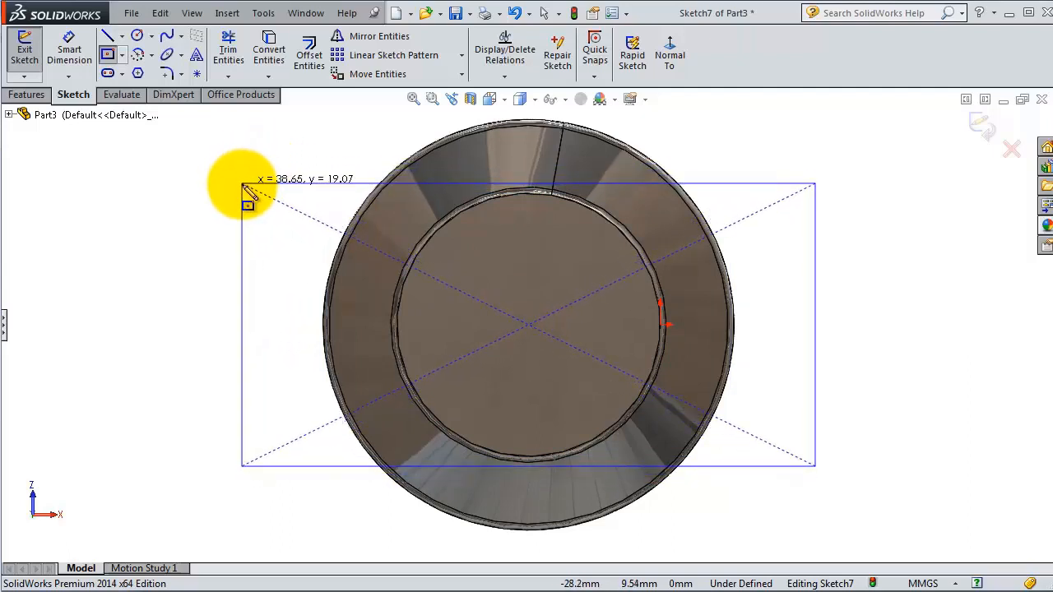
pyautogui.click(244, 186)
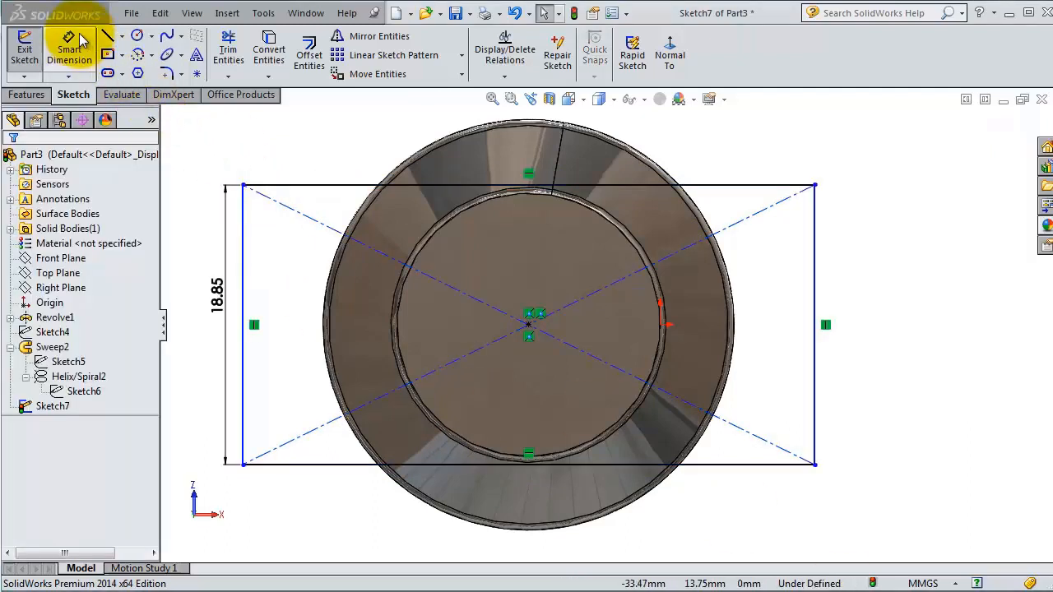
# - Set the centre rectangle's height to 12.7 mm
pyautogui.click(70, 37)
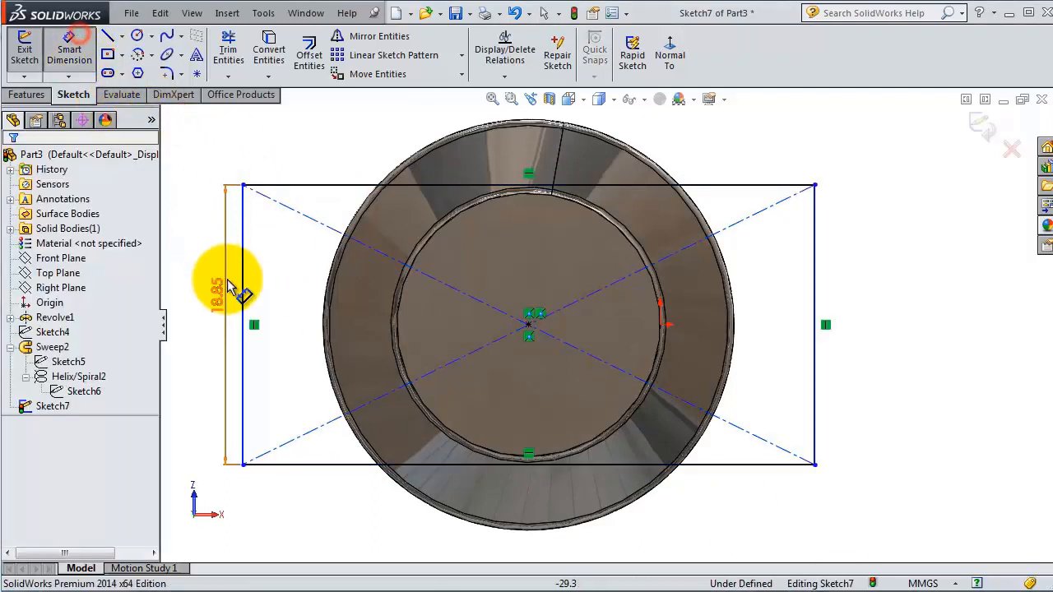
pyautogui.click(223, 287)
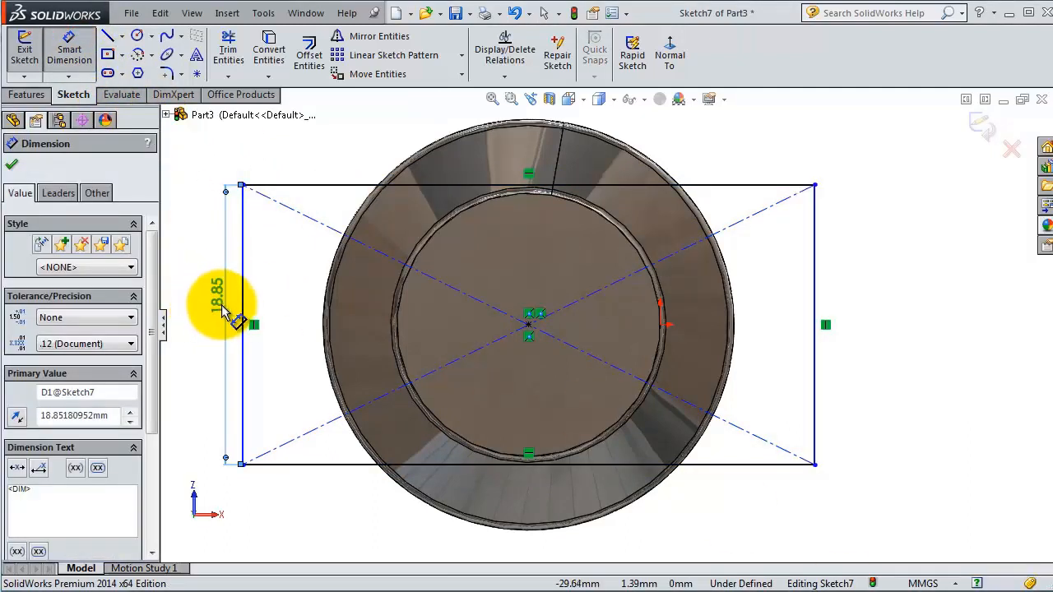
pyautogui.doubleClick(222, 305)
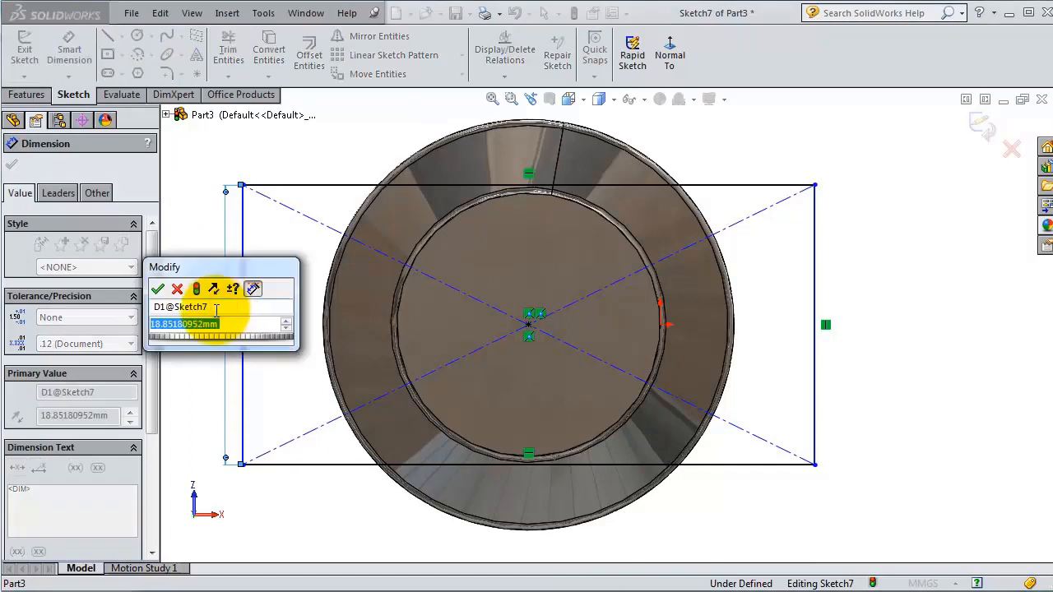
pyautogui.write('12.7')
pyautogui.press('Return')
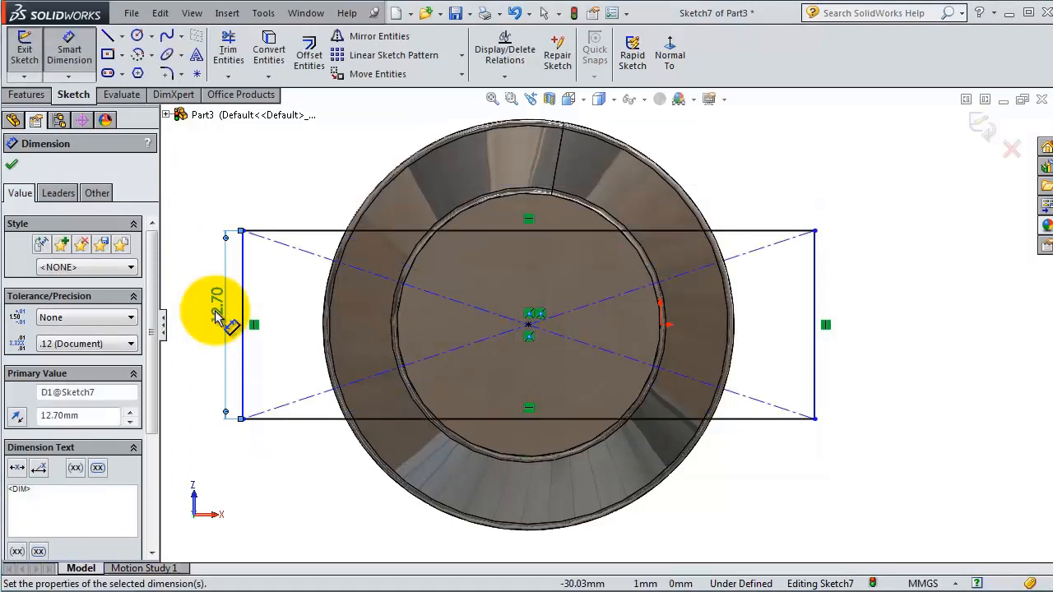
# - Dimension the rectangle's horizontal side at 30 mm and finish dimensioning
pyautogui.click(310, 426)
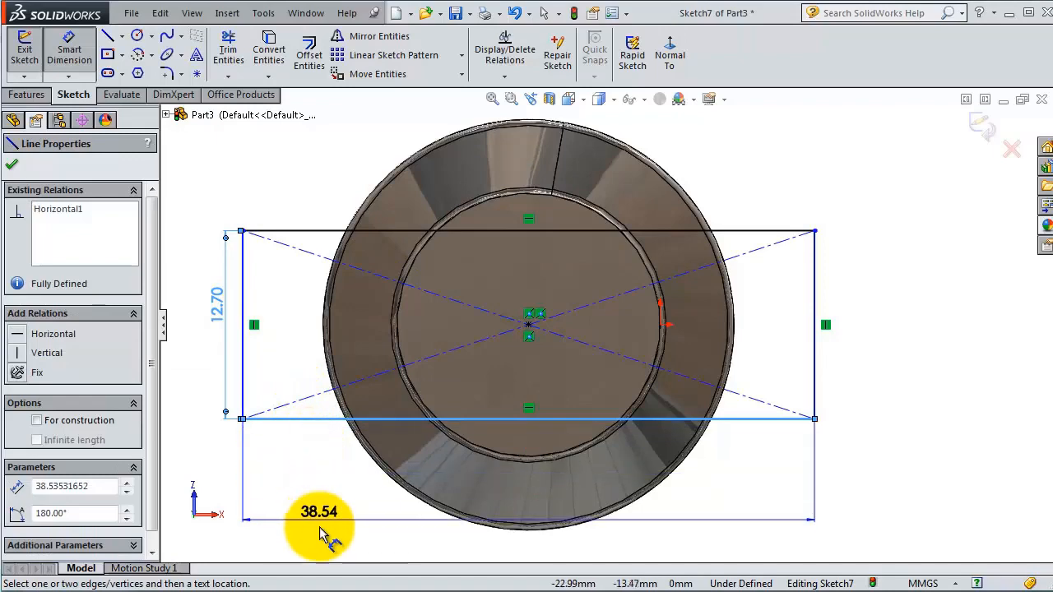
pyautogui.click(323, 526)
pyautogui.write('30')
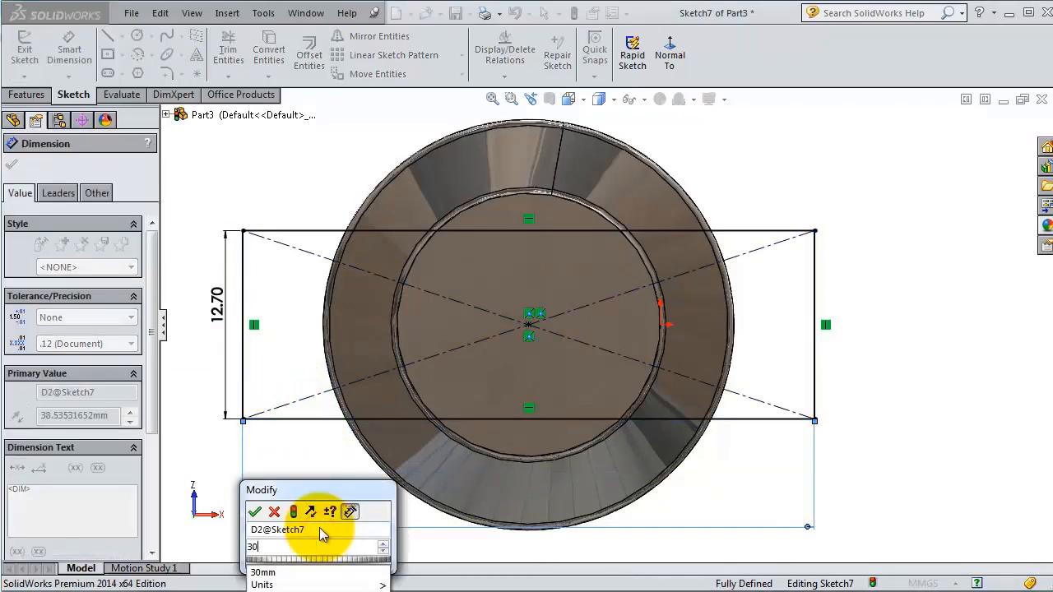
pyautogui.press('Return')
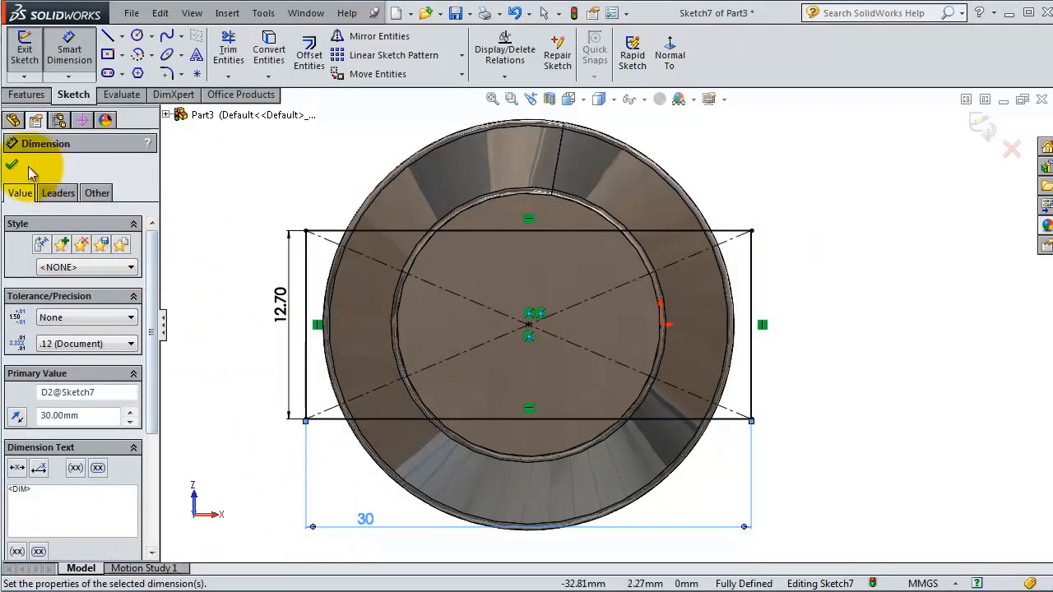
pyautogui.click(12, 168)
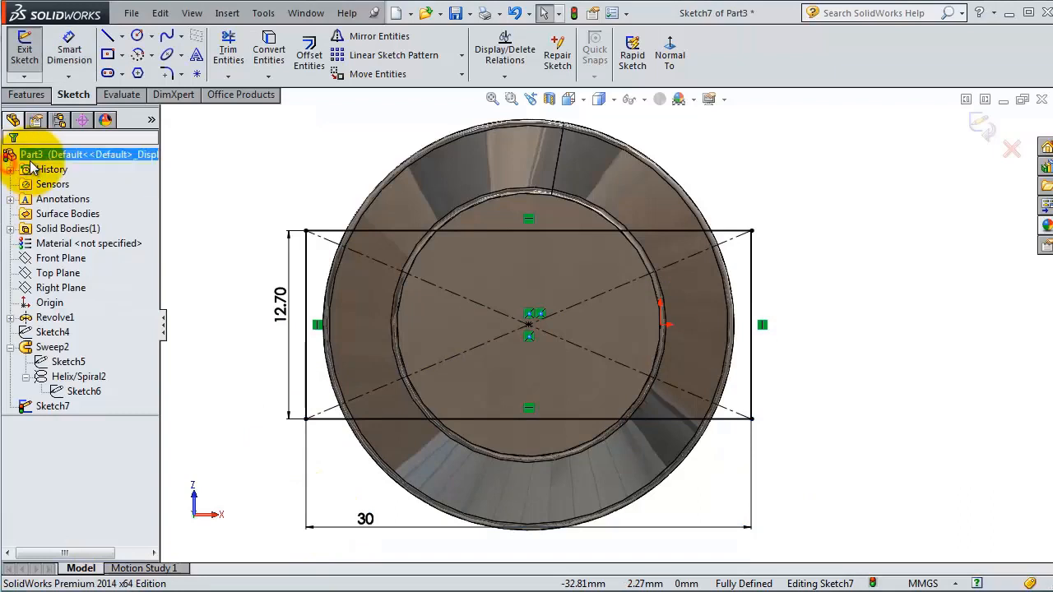
# - Draw two corner rectangles as wide as the centre one, directly above and below it, extending past the thread's outer edge
pyautogui.click(121, 54)
pyautogui.click(128, 74)
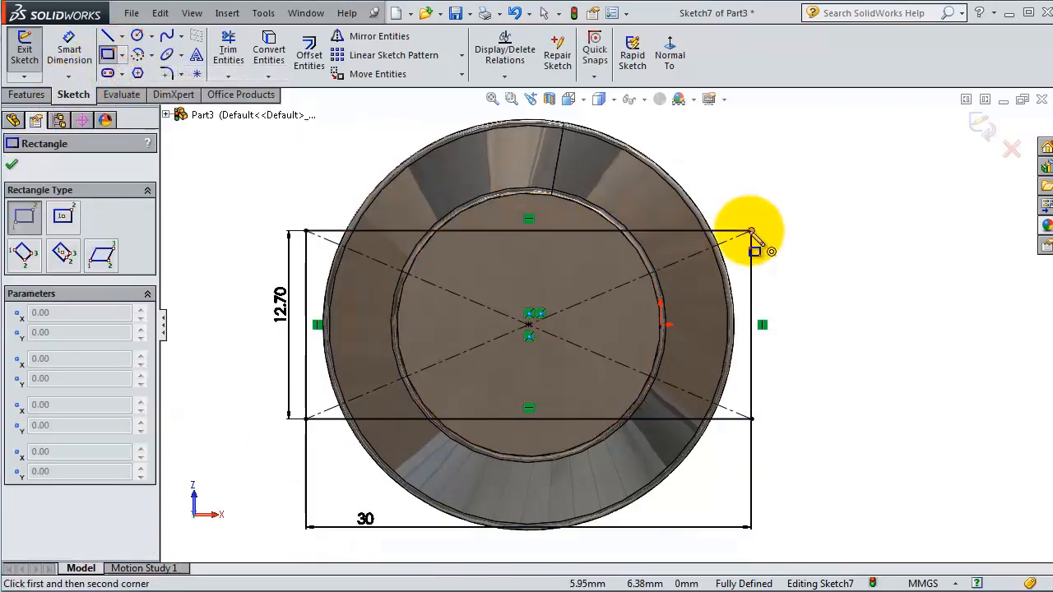
pyautogui.click(747, 235)
pyautogui.scroll(-2, 505, 153)
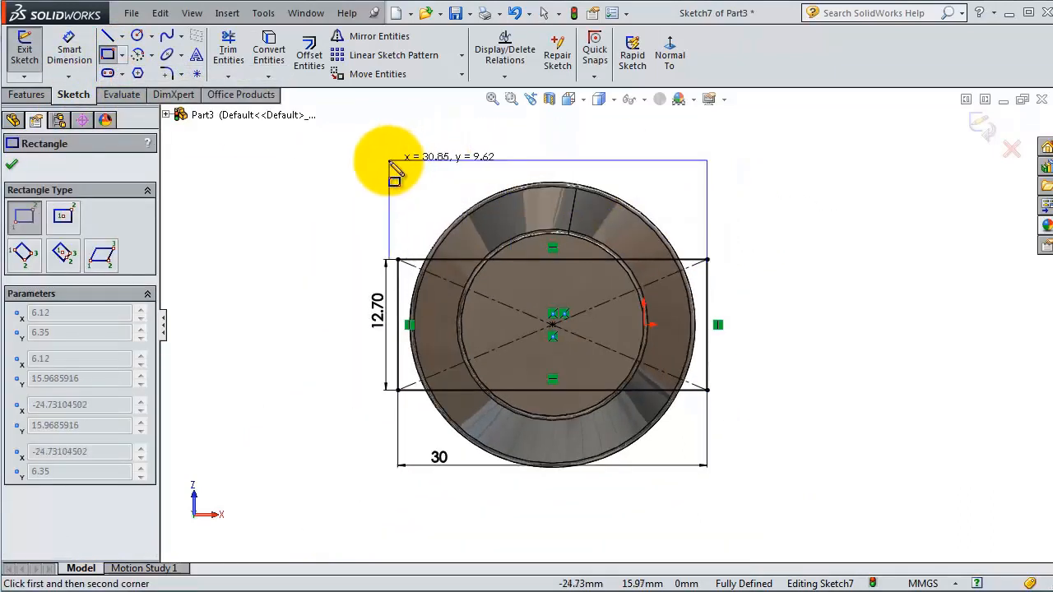
pyautogui.click(399, 171)
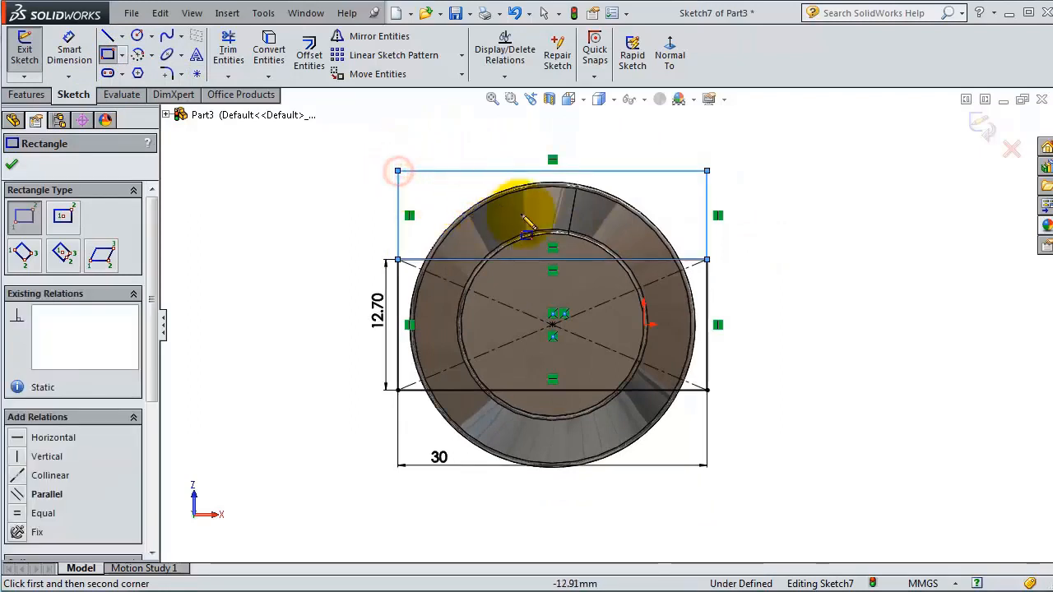
pyautogui.click(708, 392)
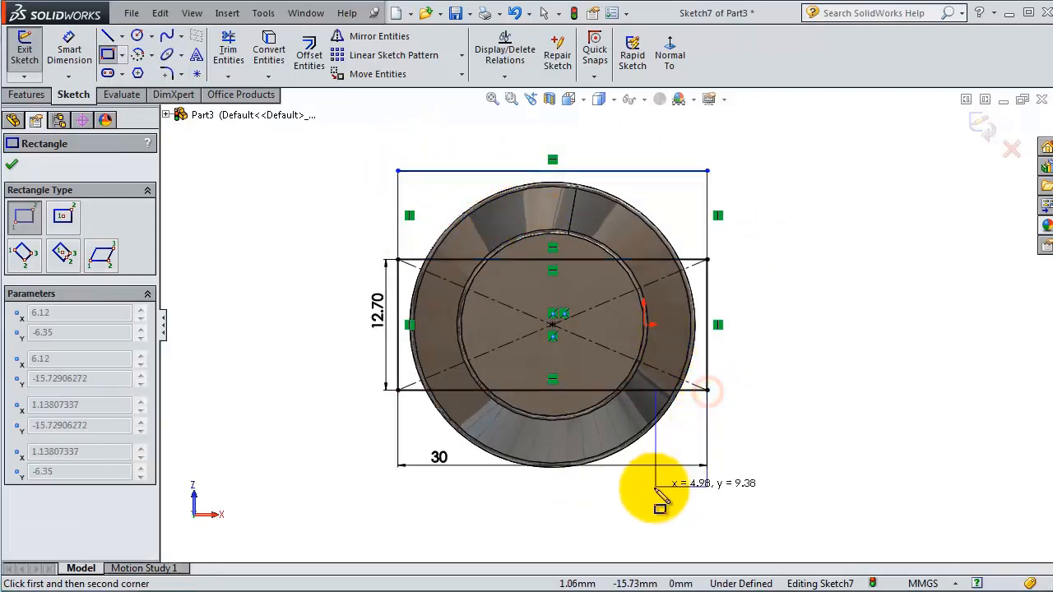
pyautogui.click(398, 492)
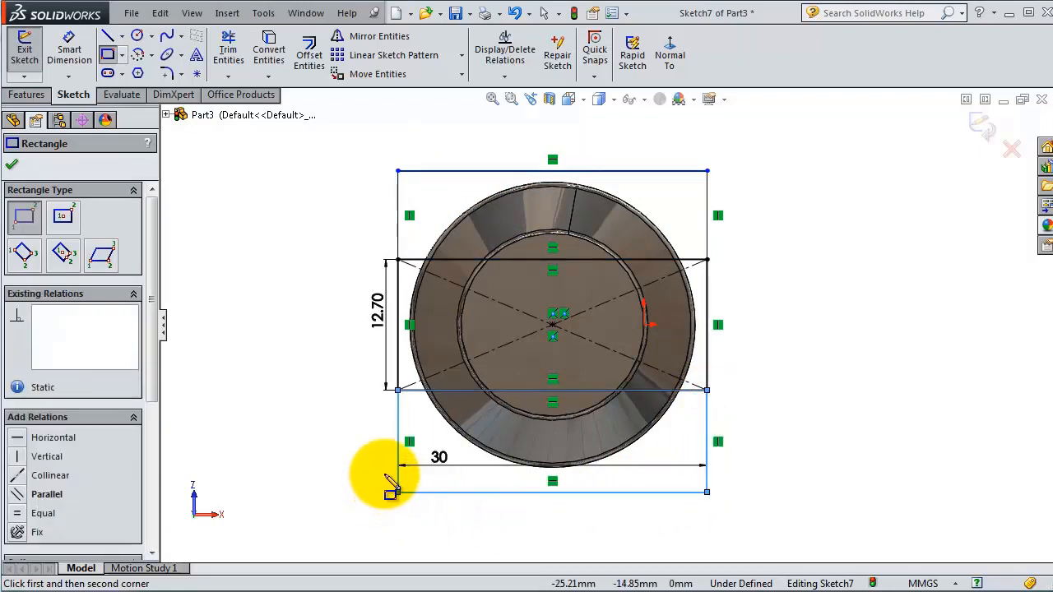
pyautogui.click(15, 168)
# - Start an extruded cut from the sketch using the four regions inside the upper and lower rectangles as contours
pyautogui.moveTo(266, 240)
pyautogui.mouseDown(button='middle')
pyautogui.moveTo(286, 268)
pyautogui.moveTo(282, 283)
pyautogui.mouseUp(button='middle')
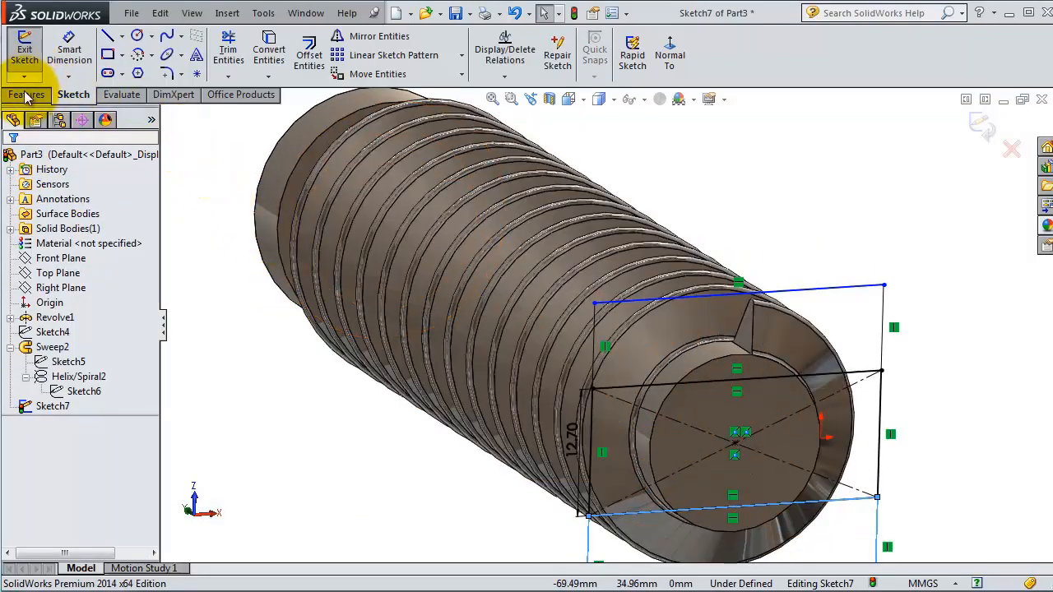
pyautogui.click(25, 94)
pyautogui.click(239, 55)
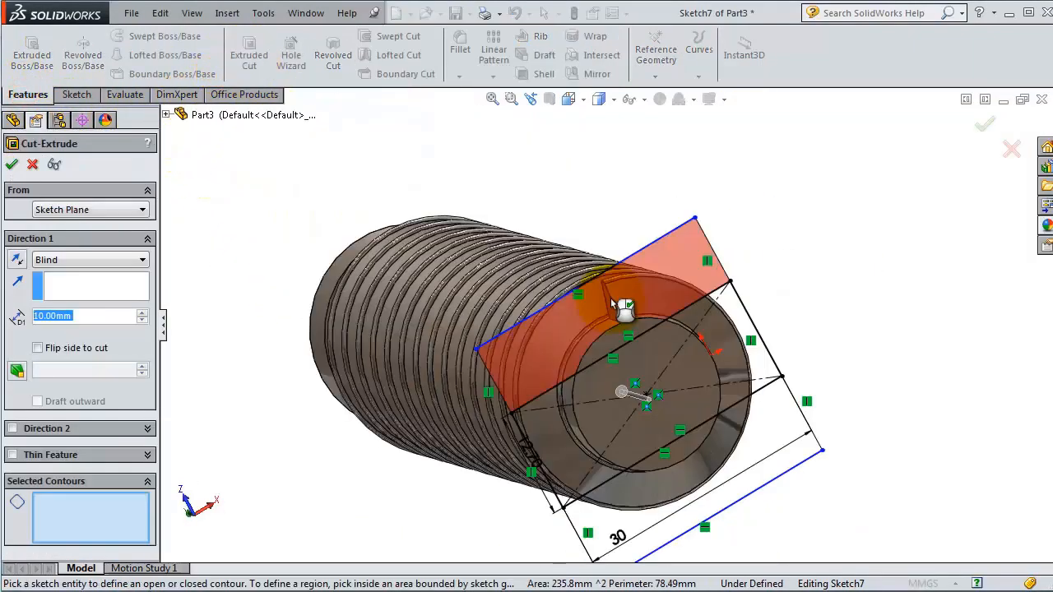
pyautogui.click(611, 300)
pyautogui.click(619, 331)
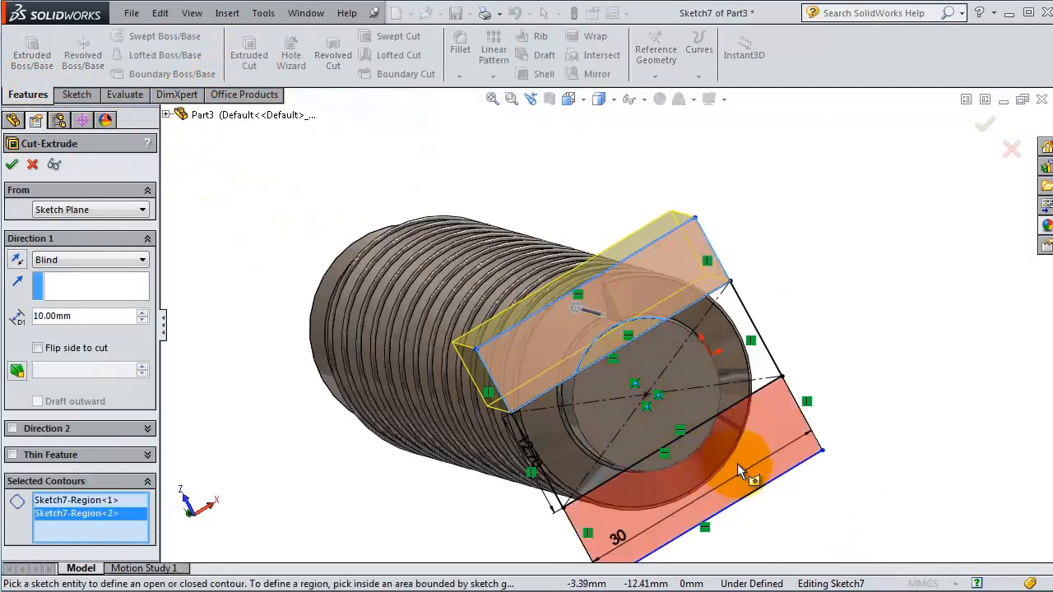
pyautogui.click(735, 463)
pyautogui.click(687, 447)
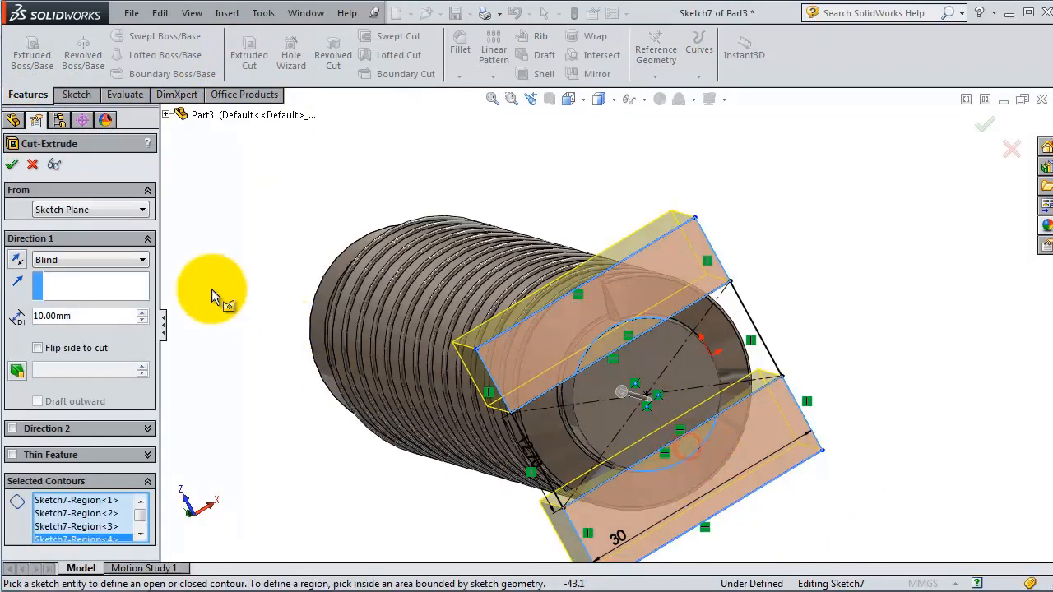
# - Set the cut's end condition to Through All and complete it, keeping all bodies
pyautogui.click(12, 163)
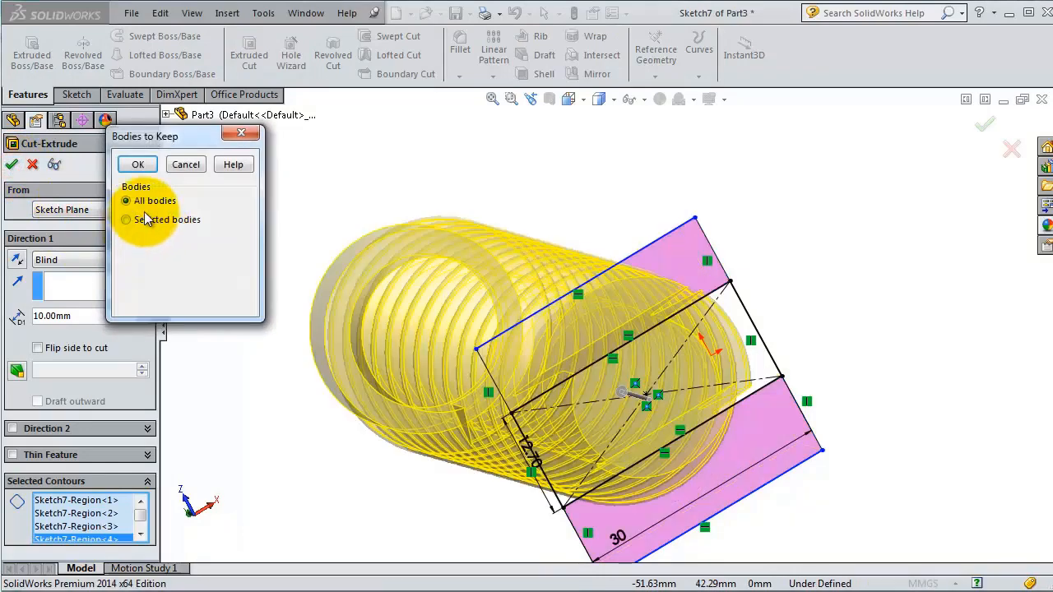
pyautogui.click(180, 169)
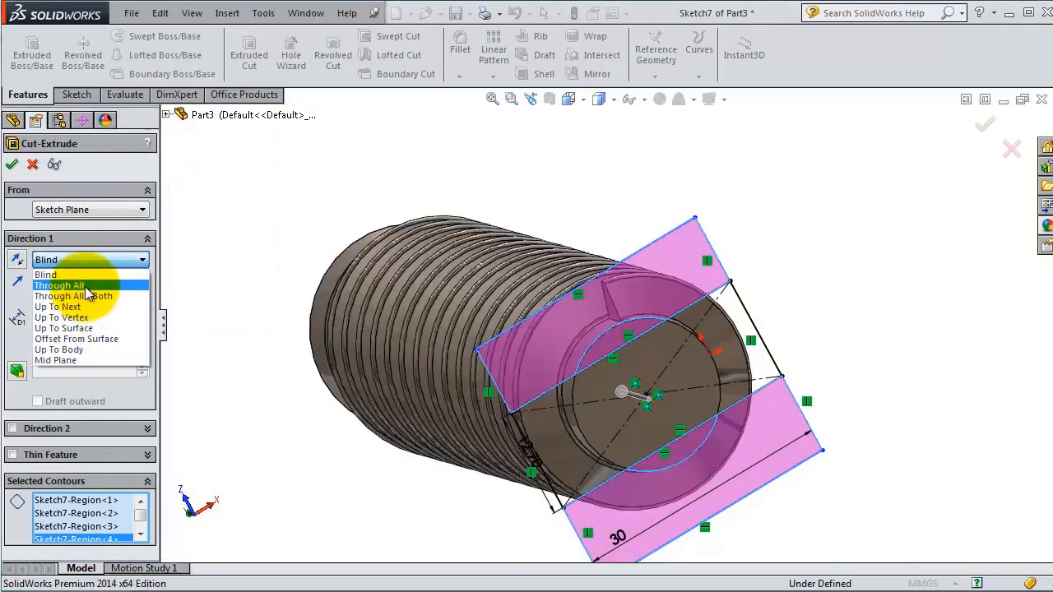
pyautogui.click(88, 288)
pyautogui.click(12, 165)
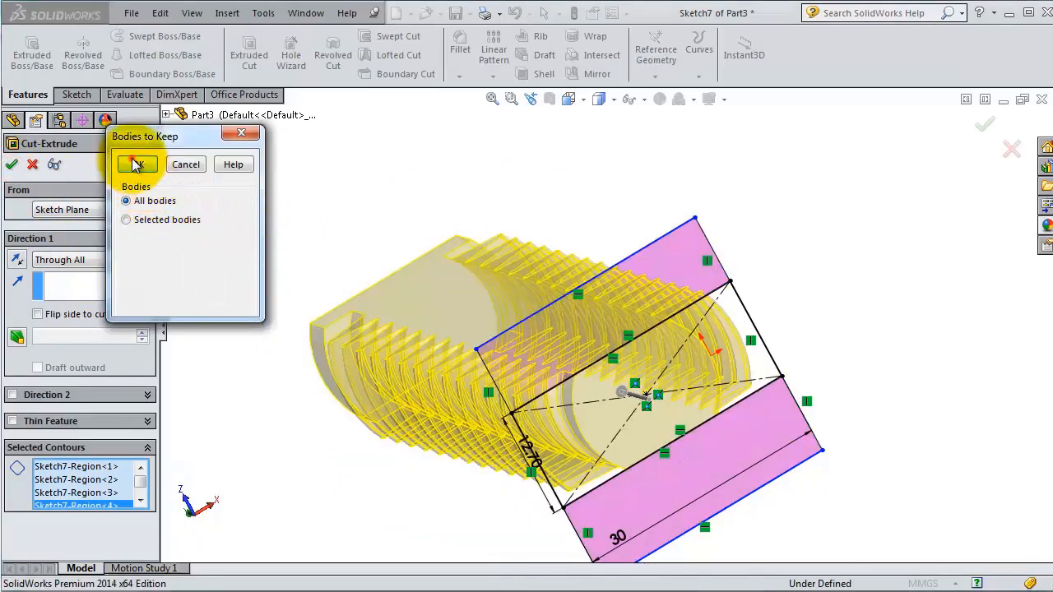
pyautogui.click(137, 165)
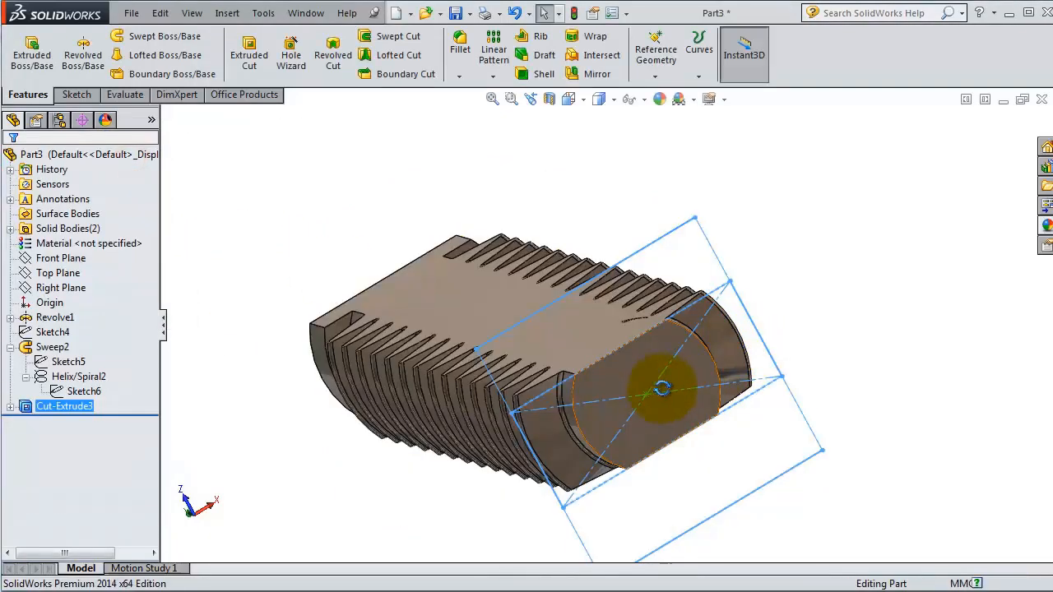
# - Edit the flat-sided cut to add a second direction, Blind at 10 mm
pyautogui.moveTo(663, 389); pyautogui.dragTo(646, 350, button='middle')
pyautogui.scroll(-3, 353, 431)
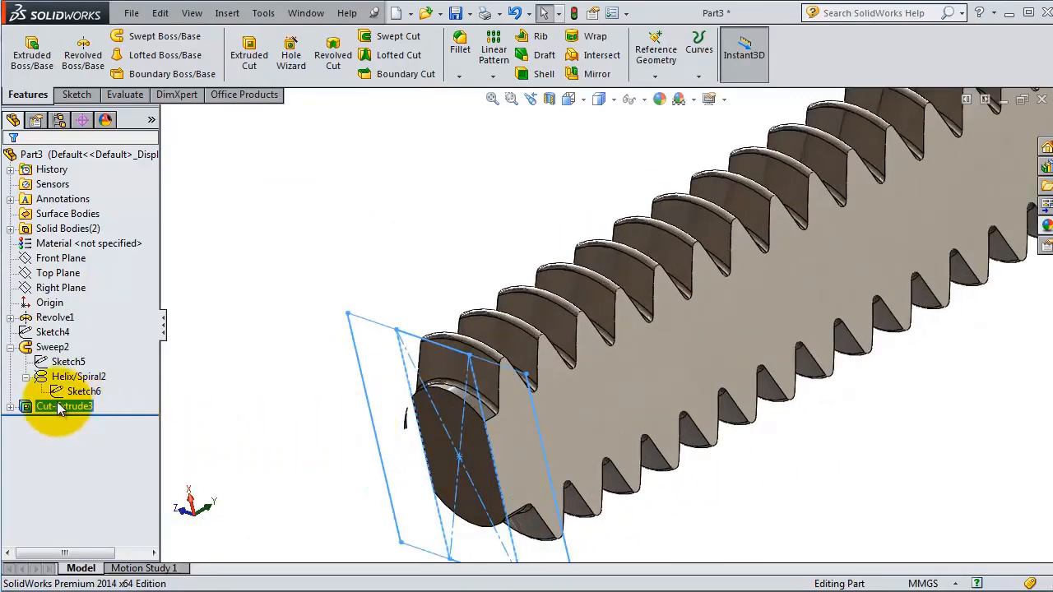
pyautogui.click(59, 408)
pyautogui.click(69, 367)
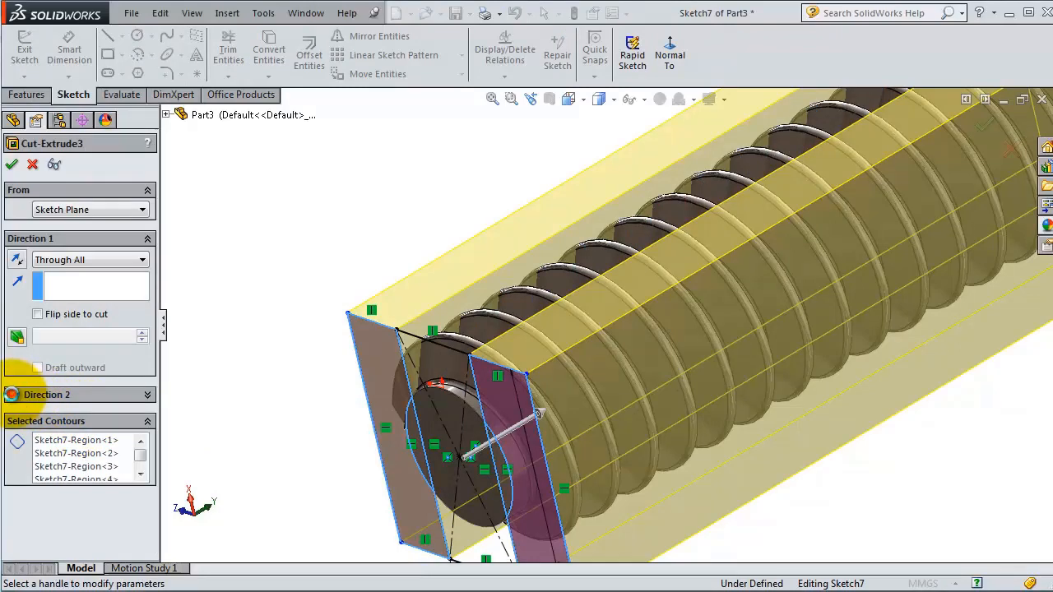
pyautogui.click(12, 395)
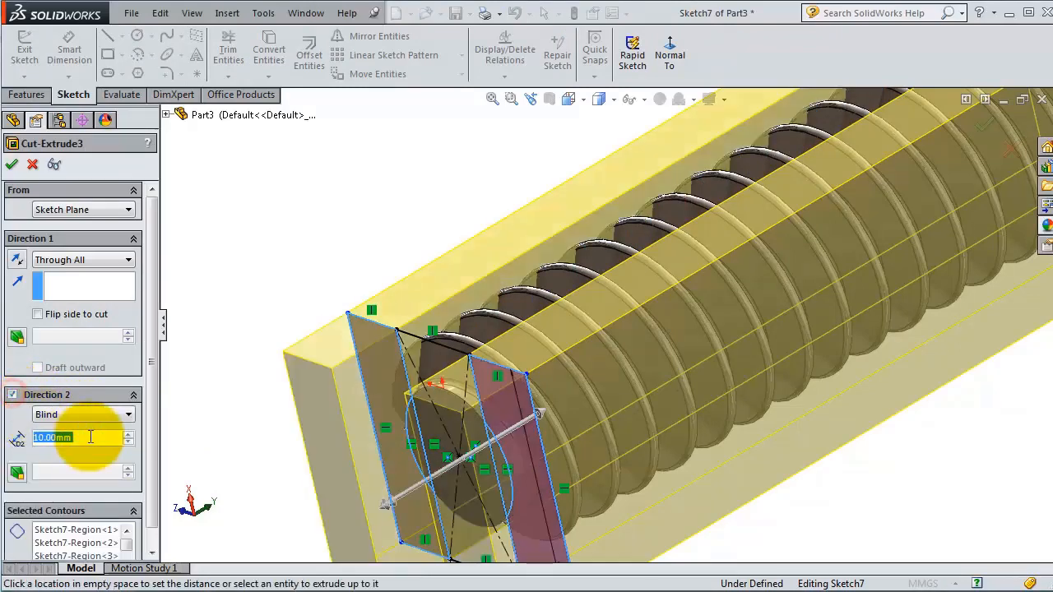
pyautogui.click(12, 164)
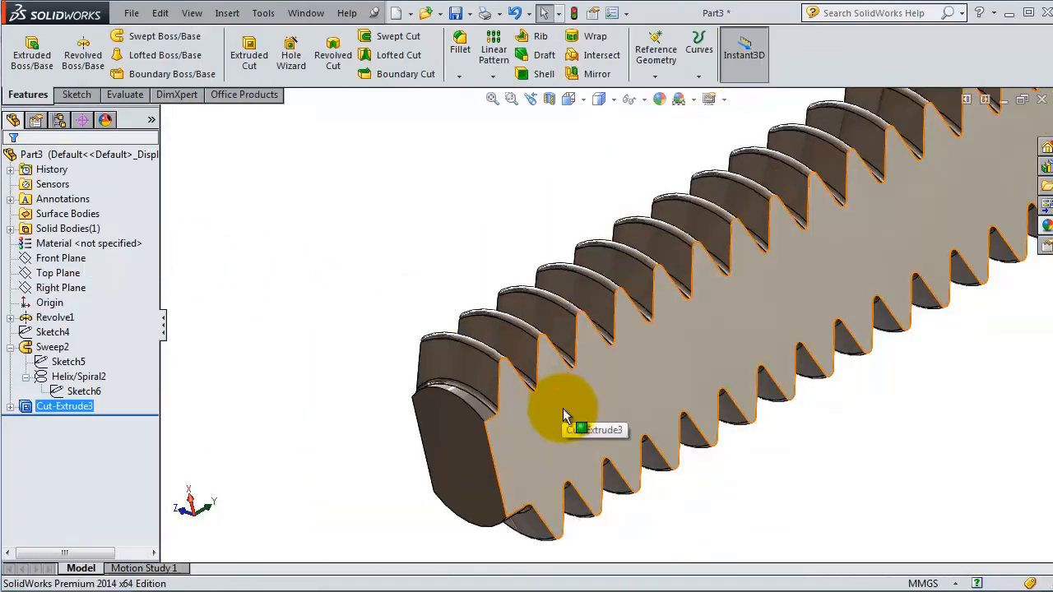
# - Start a new sketch on the Front Plane and view it straight on
pyautogui.moveTo(563, 415); pyautogui.dragTo(577, 554, button='middle')
pyautogui.hotkey('ctrl', '7')
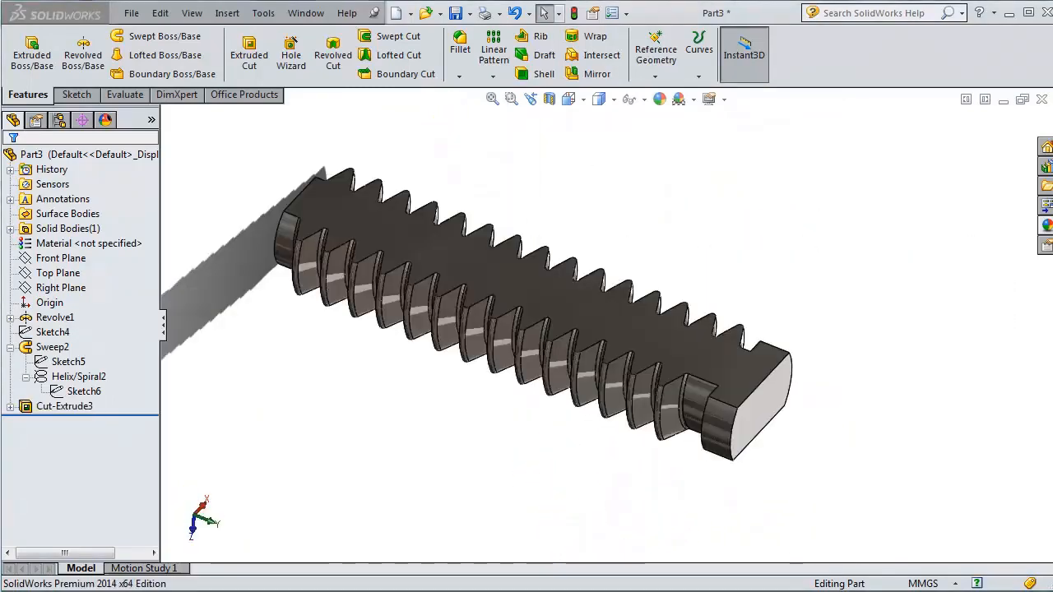
pyautogui.click(49, 288)
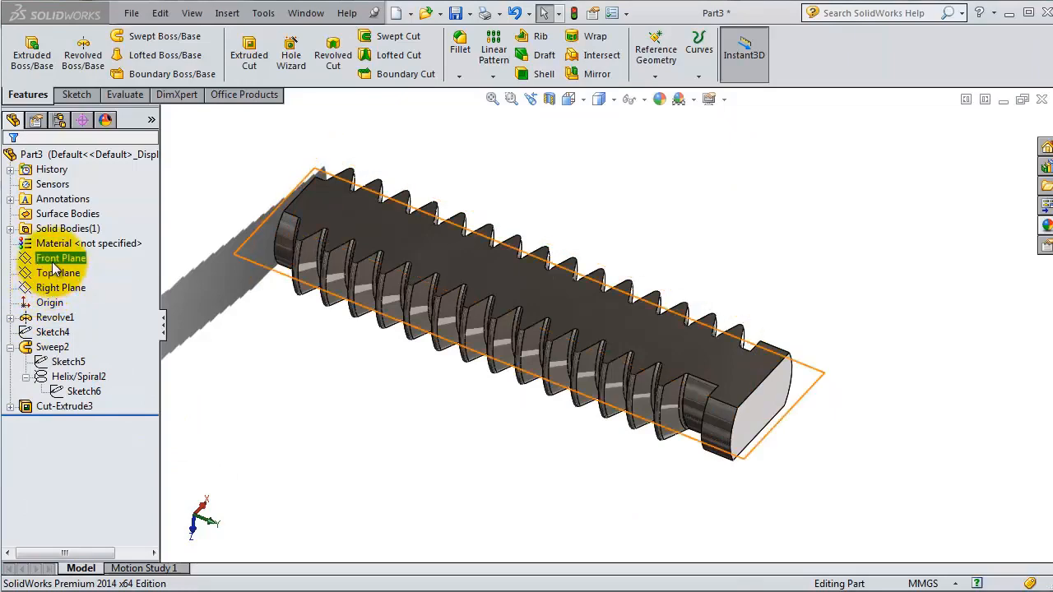
pyautogui.click(59, 260)
pyautogui.click(64, 239)
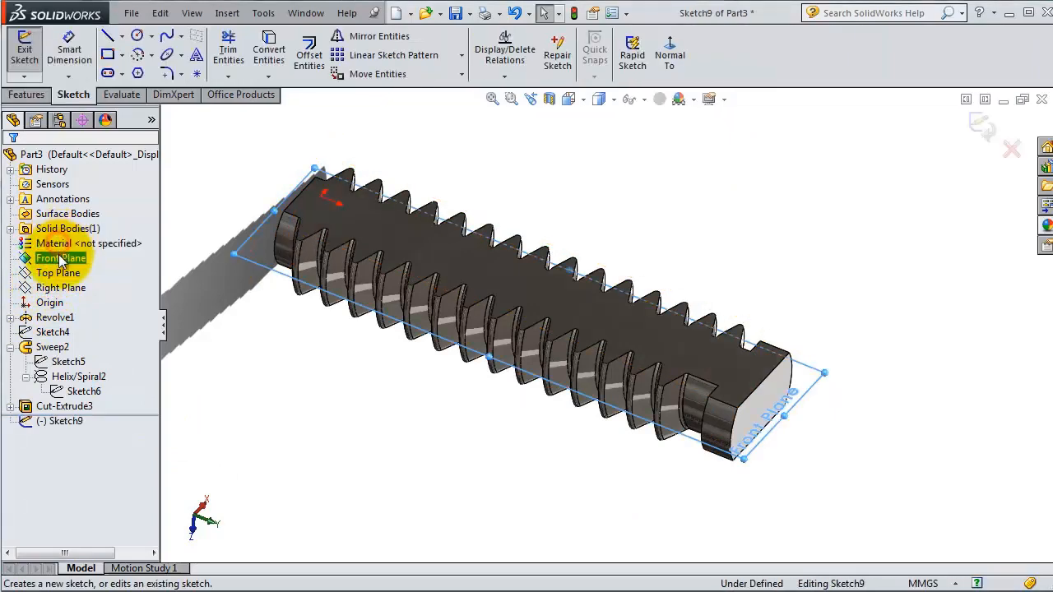
pyautogui.click(671, 55)
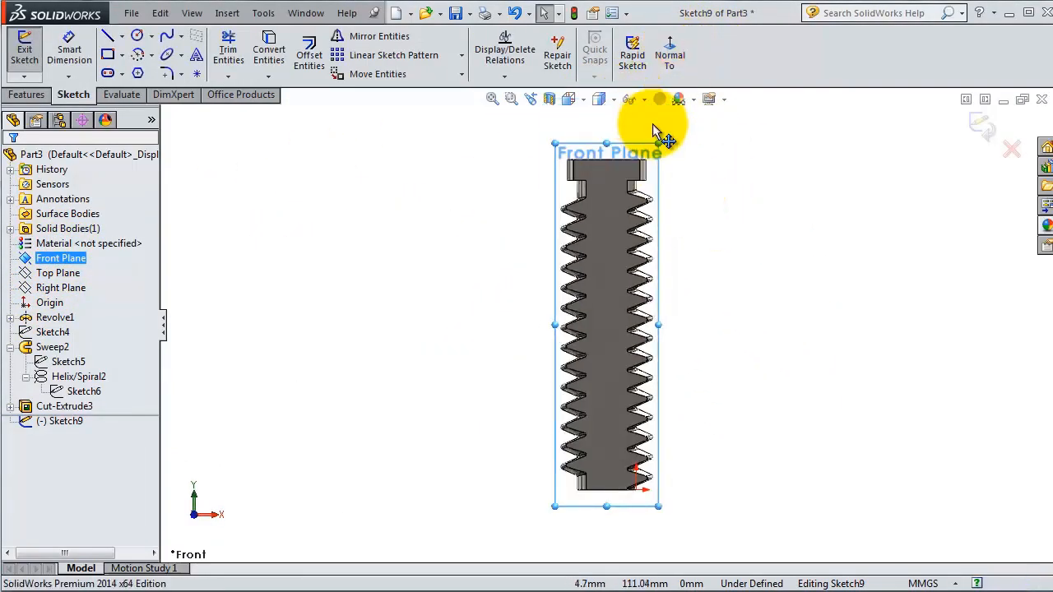
# - Draw a vertical line about 36 mm up from the screw head's upper right corner, ending in a tangent arc of about 4.7 mm radius
pyautogui.click(108, 37)
pyautogui.scroll(-2, 609, 333)
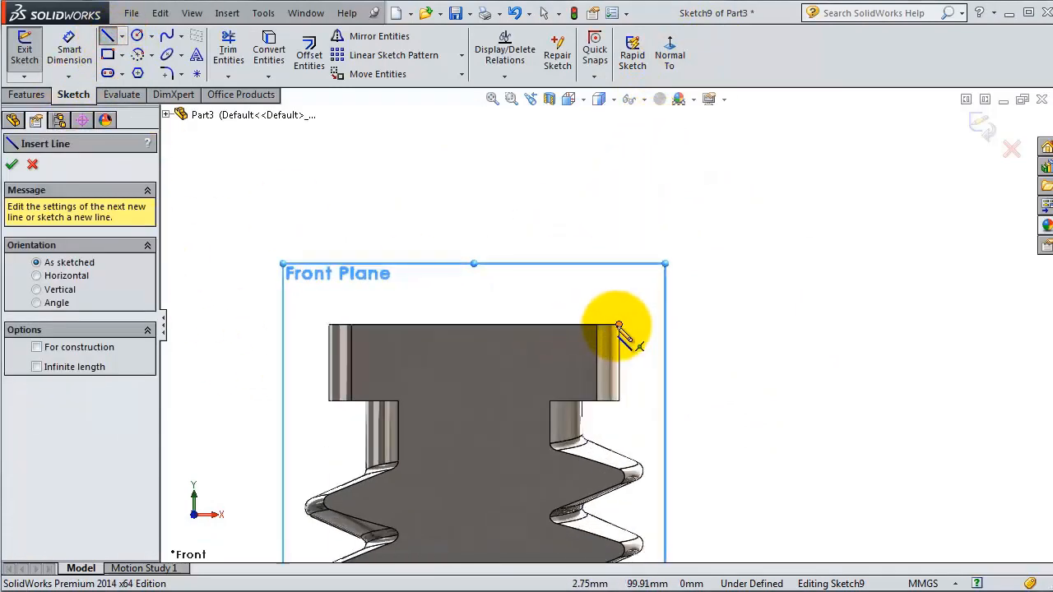
pyautogui.click(619, 325)
pyautogui.scroll(2, 619, 212)
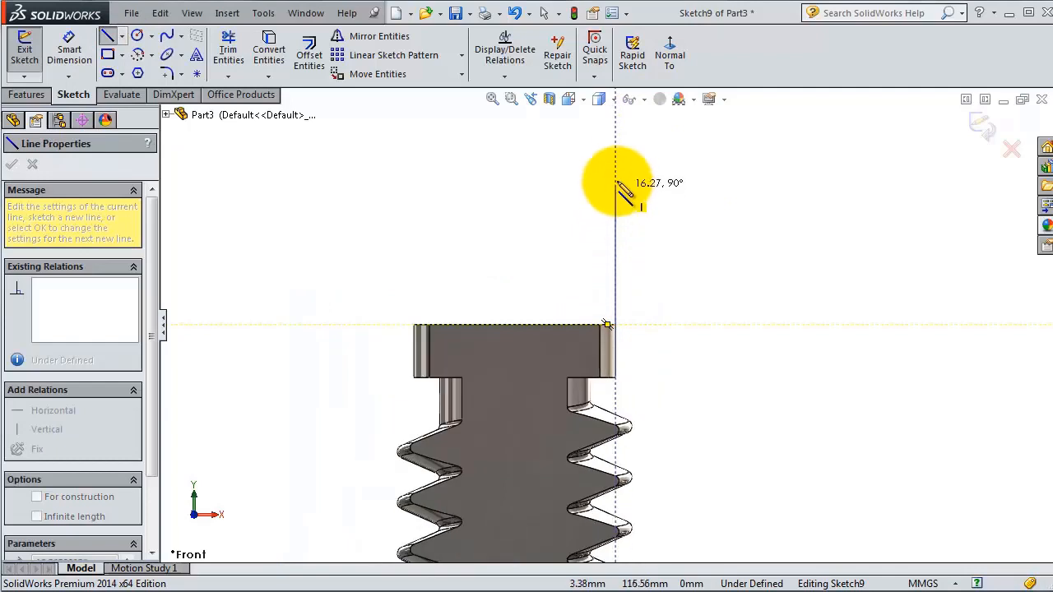
pyautogui.scroll(1, 617, 162)
pyautogui.scroll(1, 612, 155)
pyautogui.scroll(-1, 612, 155)
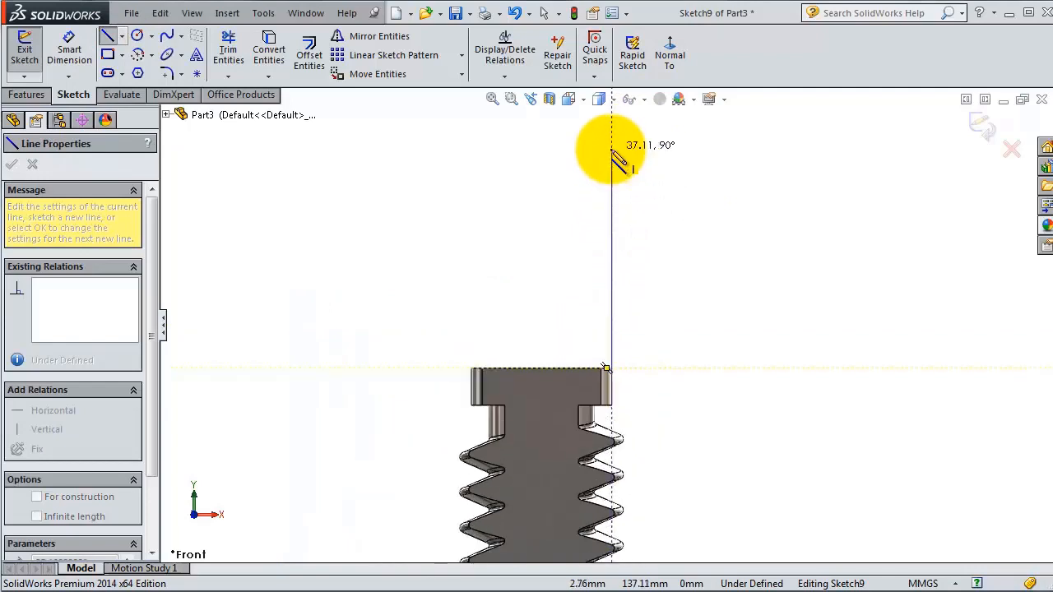
pyautogui.click(611, 156)
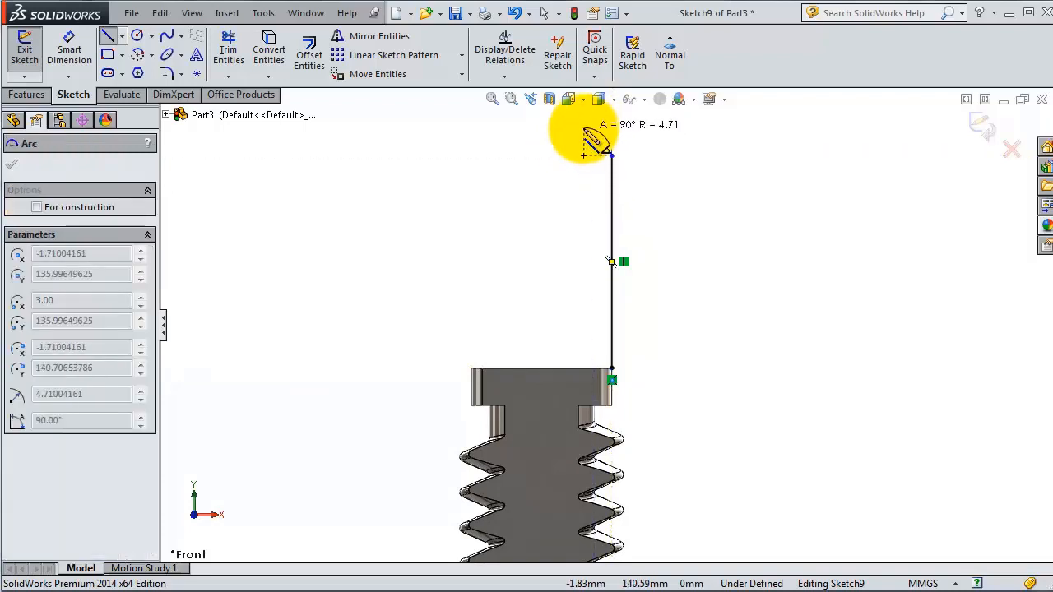
pyautogui.click(583, 129)
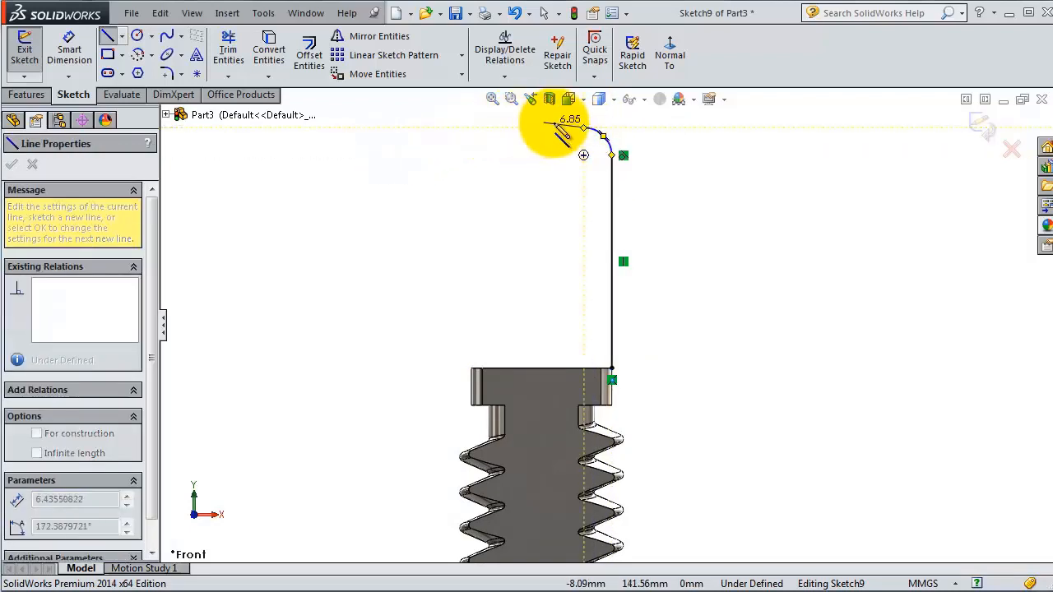
# - Close the profile with a long arc leftward, a near-horizontal line about 41 mm, a vertical line about 25 mm, and a line across the head's top
pyautogui.click(229, 223)
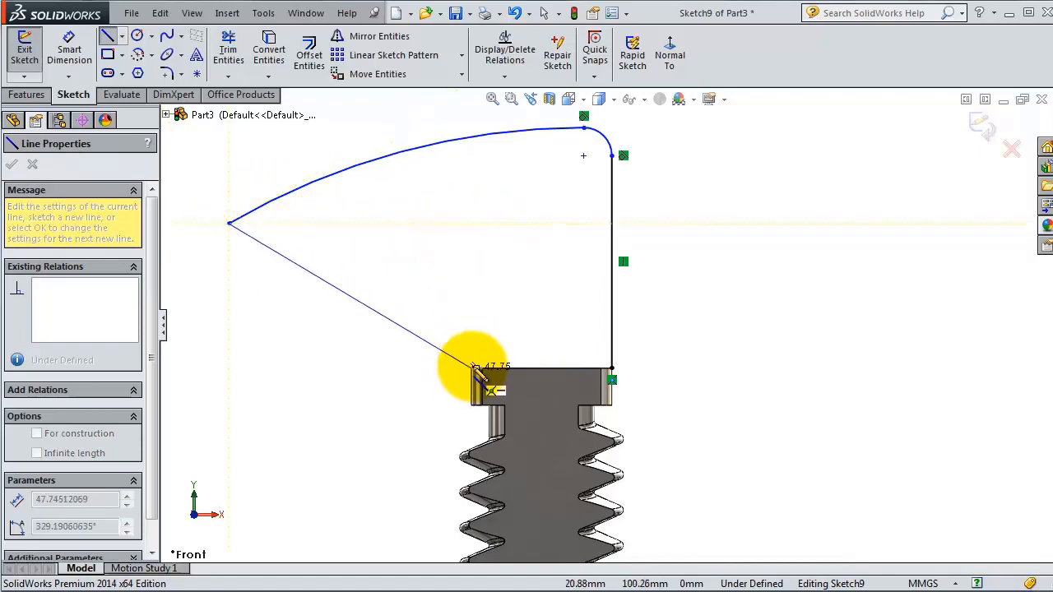
pyautogui.scroll(-1, 475, 367)
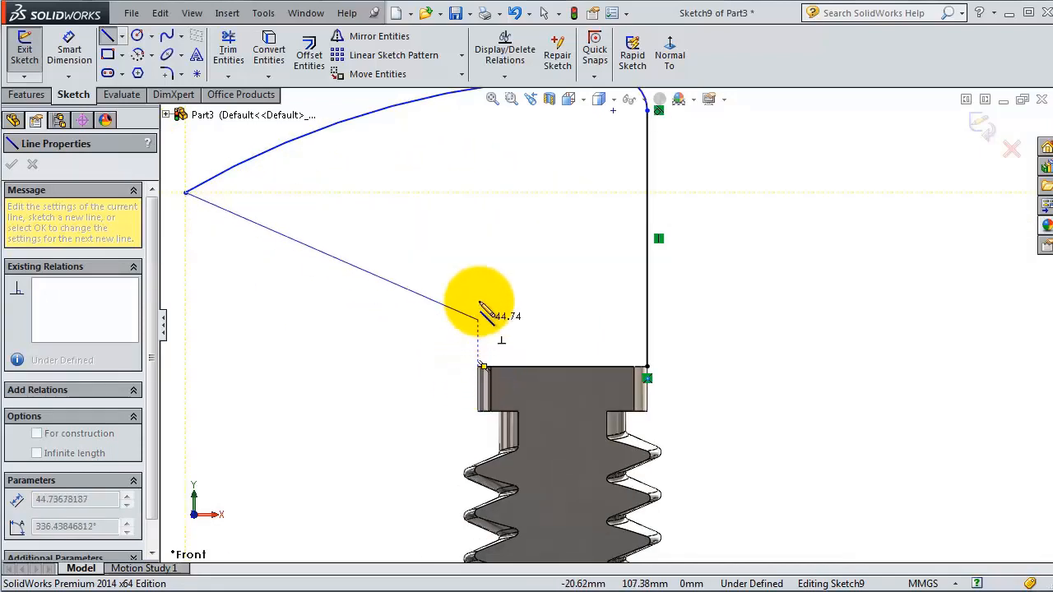
pyautogui.click(477, 187)
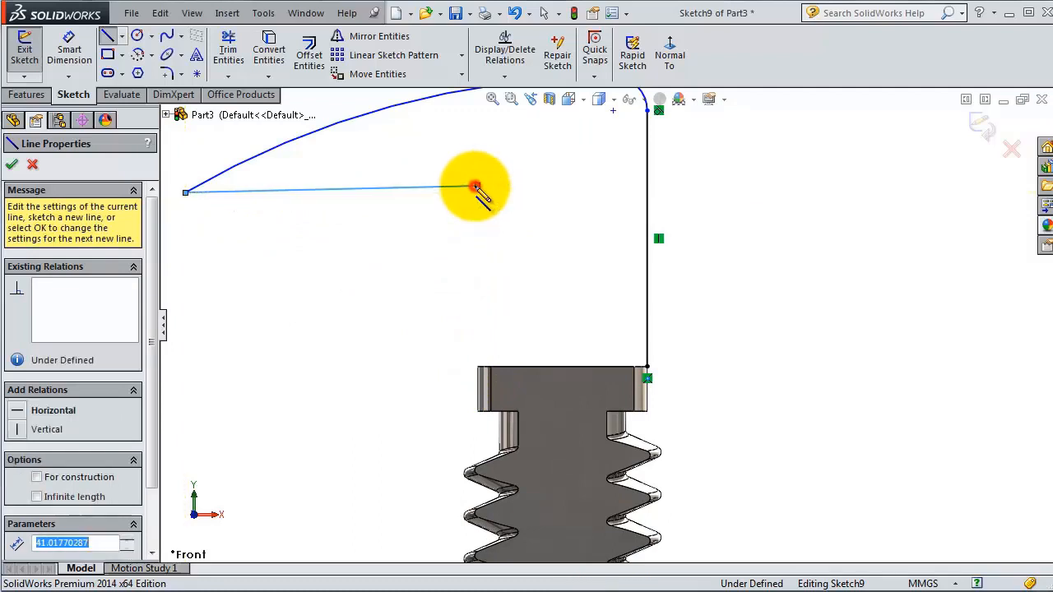
pyautogui.click(477, 368)
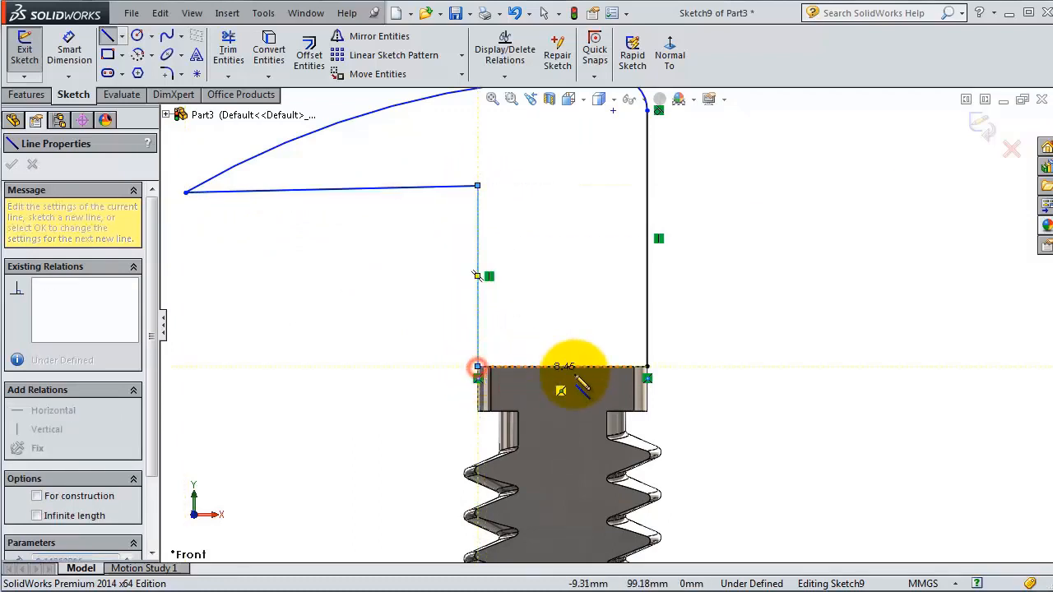
pyautogui.click(647, 367)
pyautogui.scroll(2, 661, 245)
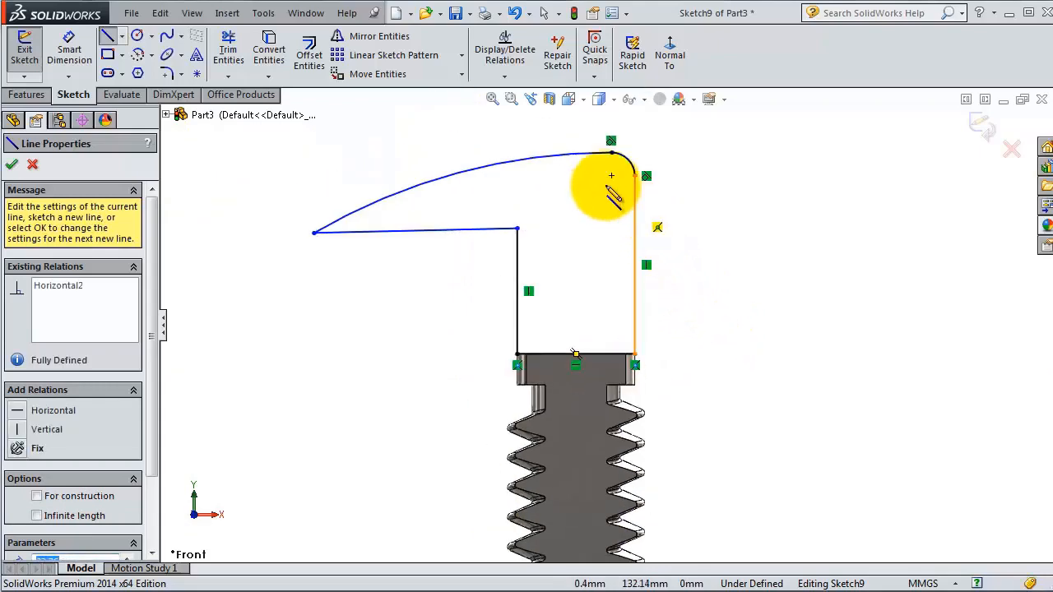
# - Dimension the profile's right vertical line to 32 mm
pyautogui.click(69, 49)
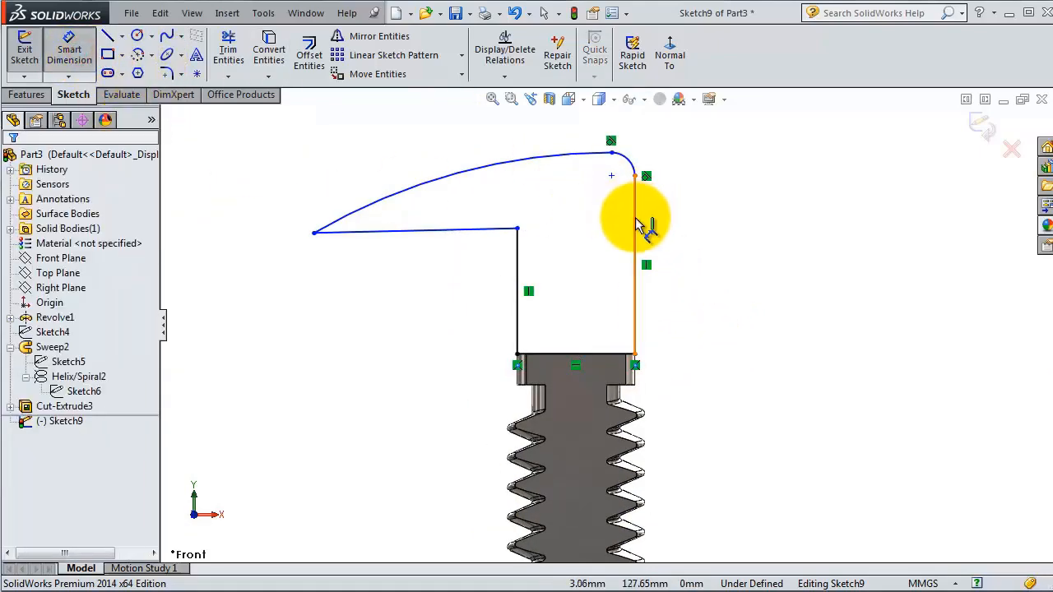
pyautogui.click(640, 224)
pyautogui.click(720, 259)
pyautogui.write('3')
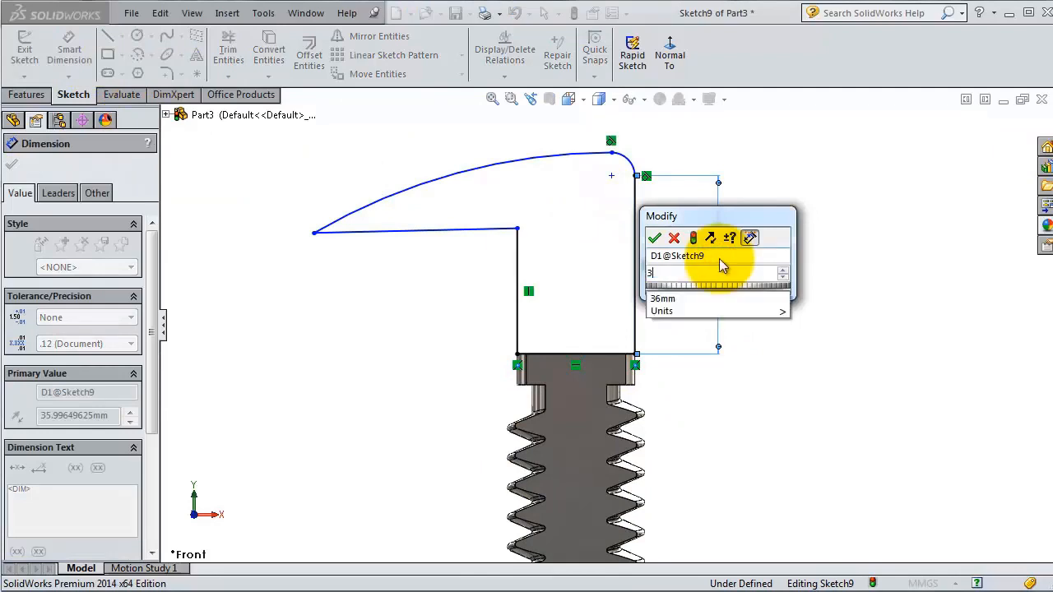
pyautogui.write('2')
pyautogui.press('Return')
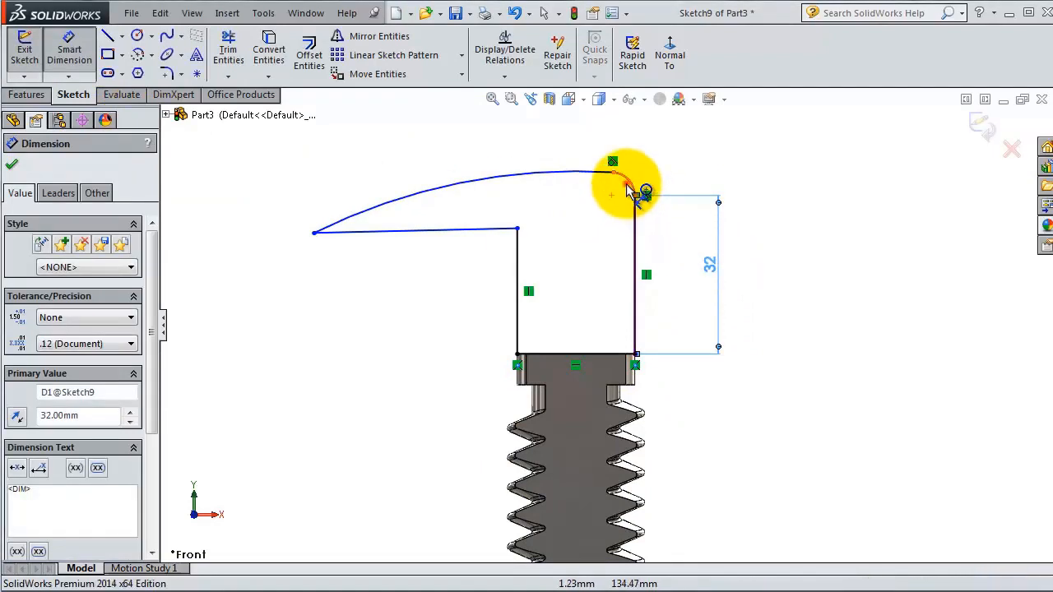
pyautogui.click(628, 189)
pyautogui.click(612, 198)
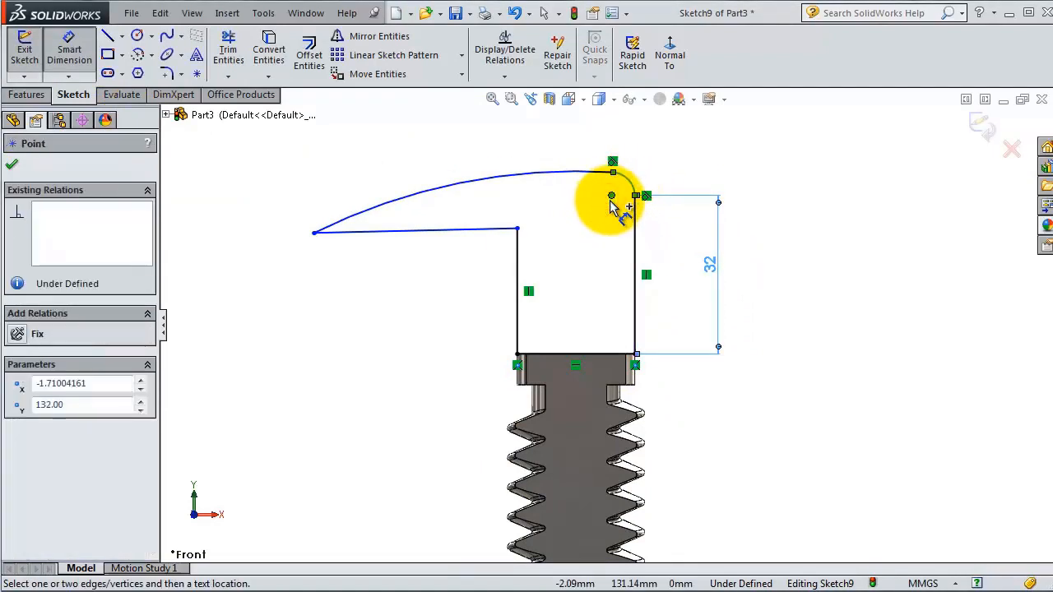
pyautogui.click(627, 180)
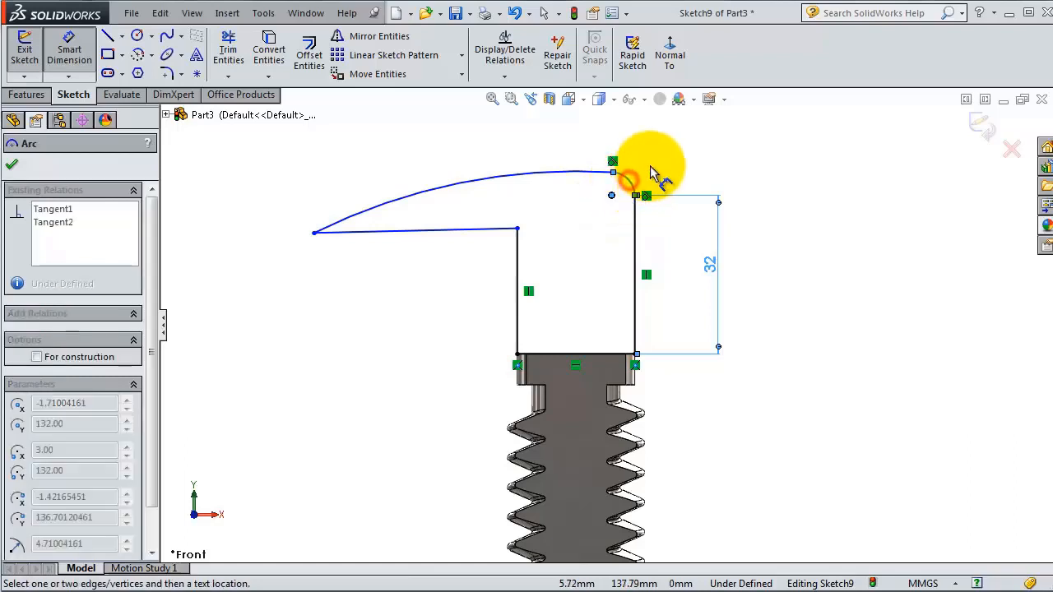
pyautogui.click(13, 164)
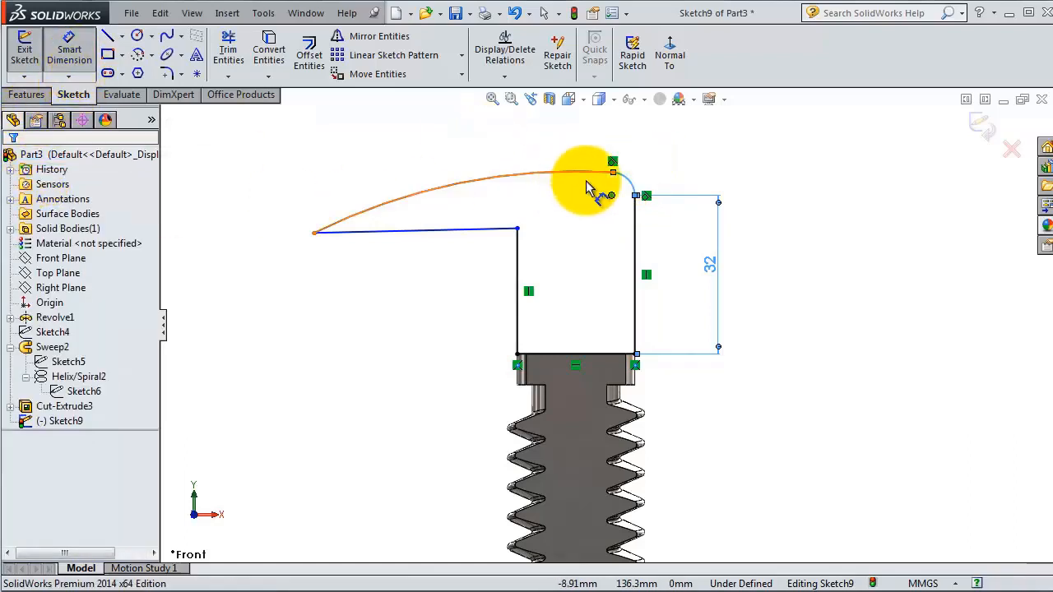
pyautogui.click(631, 181)
pyautogui.click(668, 158)
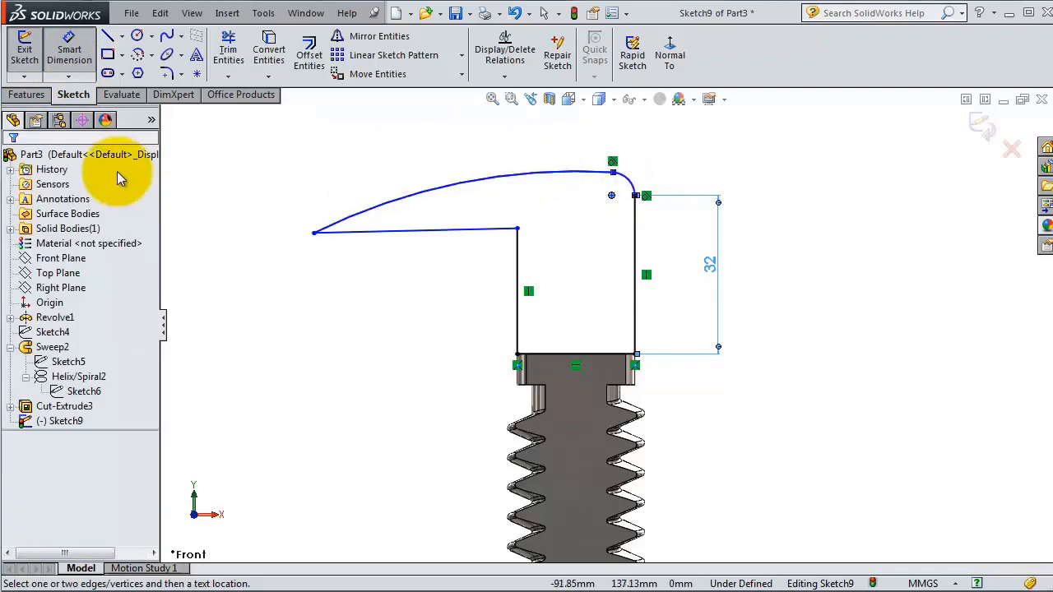
# - Dimension the small corner arc at the top of the right vertical line with a radius of 6 mm
pyautogui.click(80, 61)
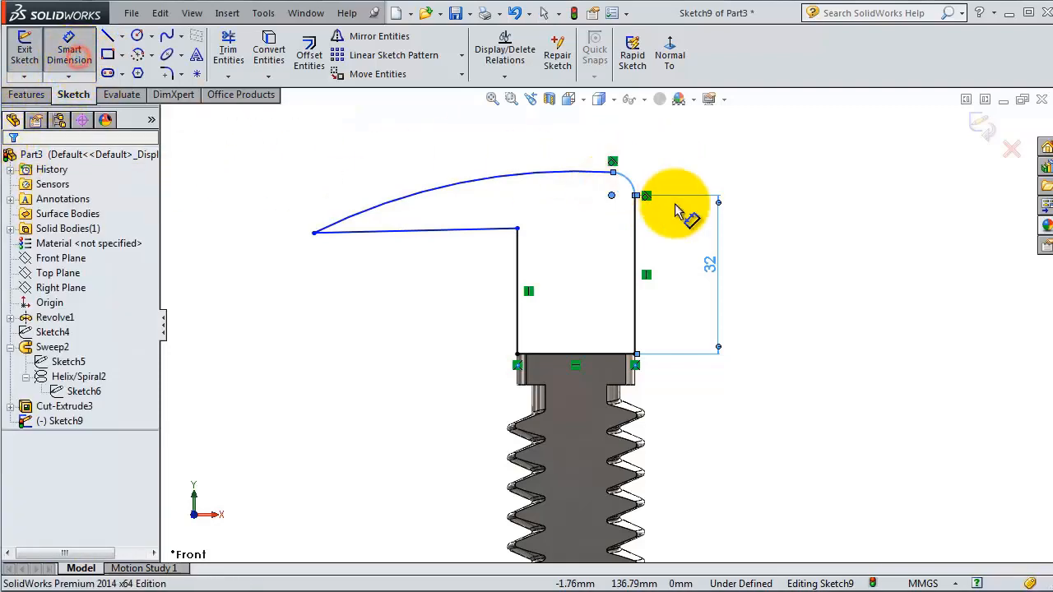
pyautogui.click(634, 190)
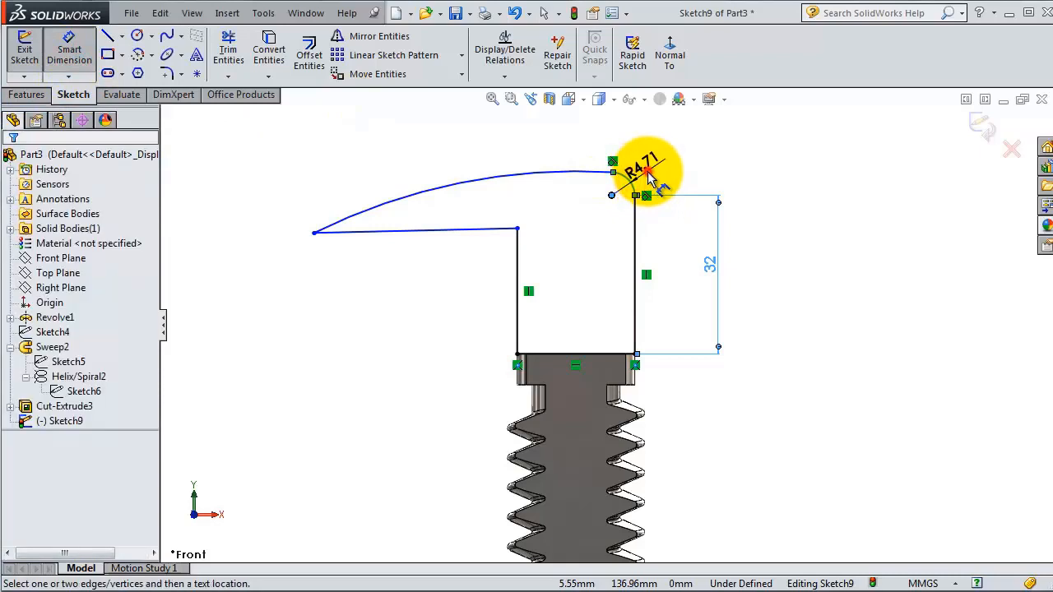
pyautogui.click(652, 173)
pyautogui.write('6')
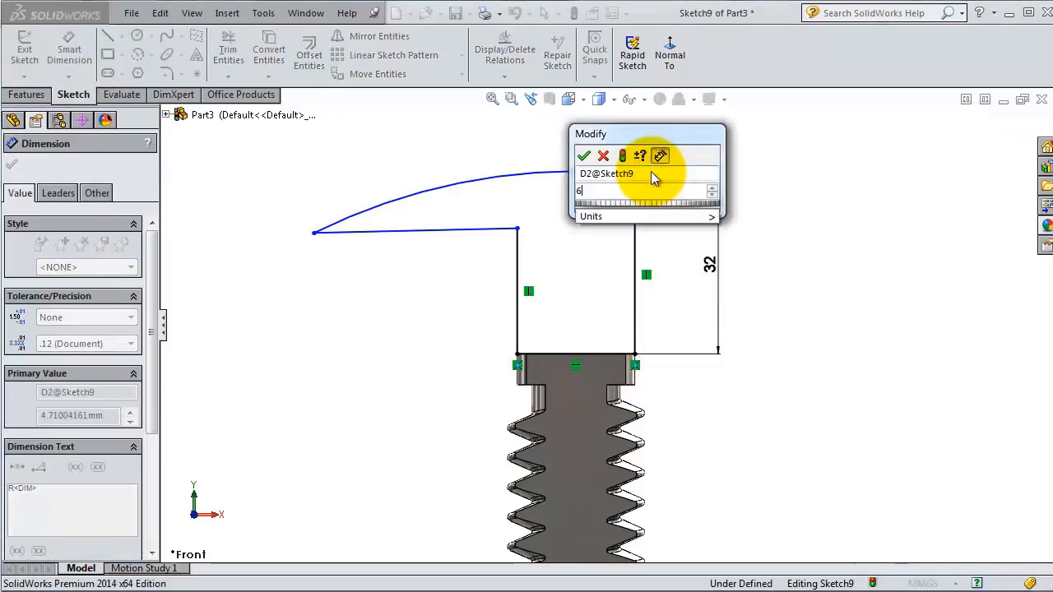
pyautogui.press('Return')
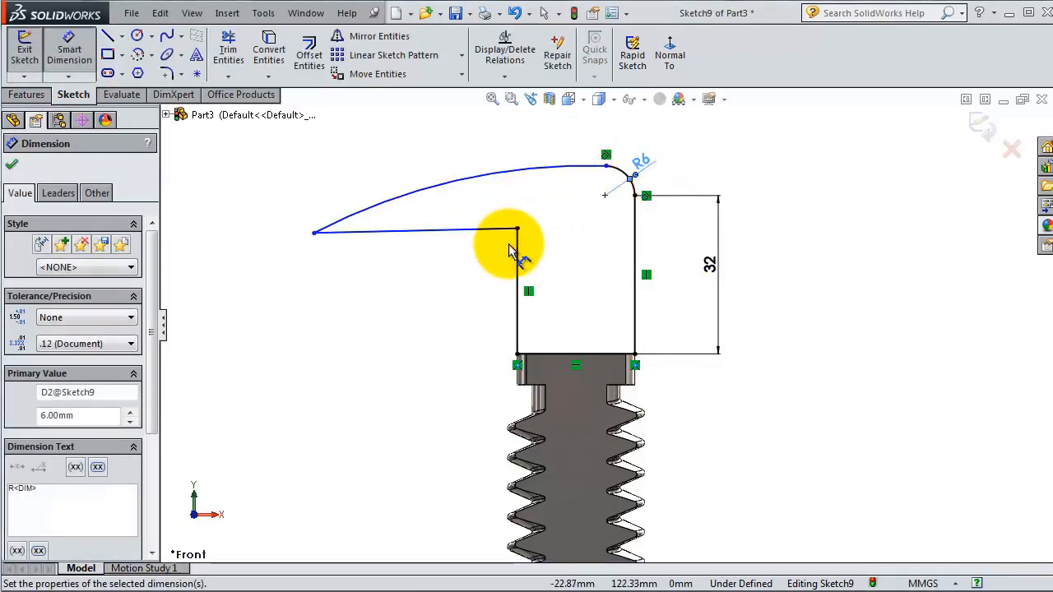
# - Dimension the left vertical line to 20 mm and the horizontal extent of the overhang's lower line to 36 mm
pyautogui.click(518, 251)
pyautogui.click(500, 251)
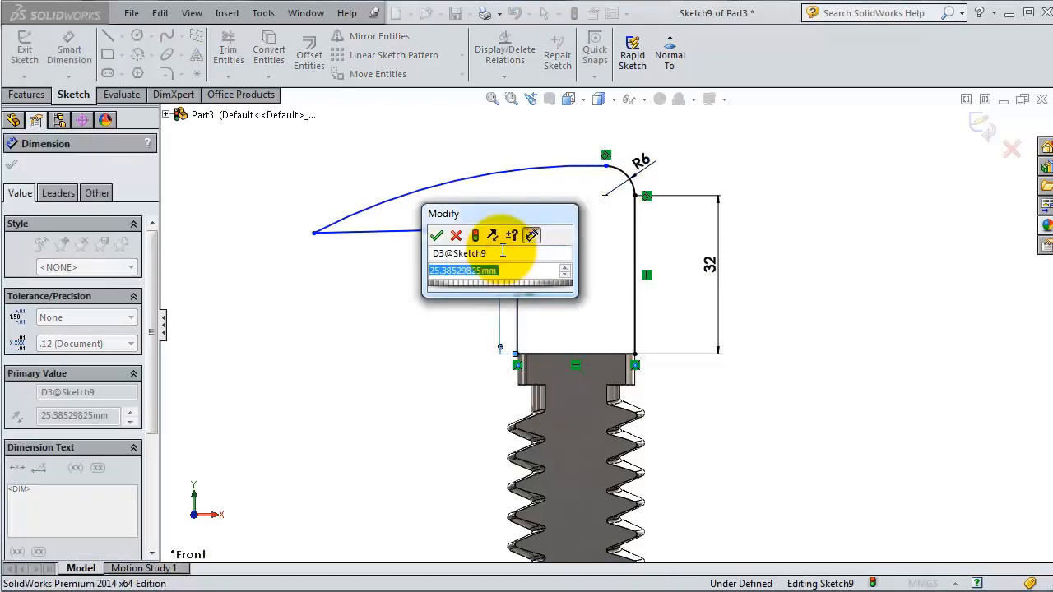
pyautogui.write('20')
pyautogui.press('Return')
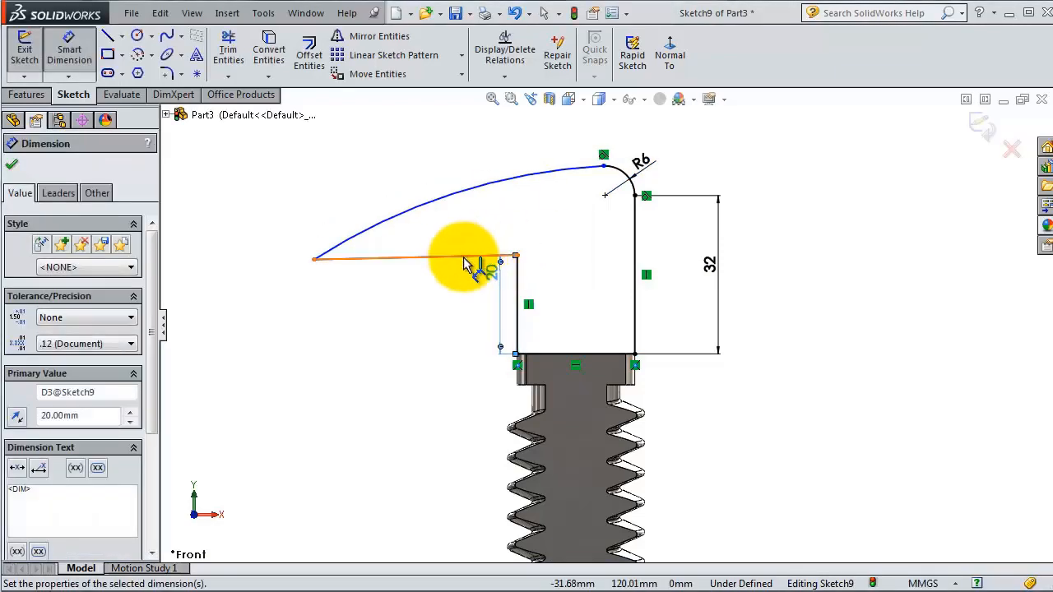
pyautogui.click(464, 259)
pyautogui.click(445, 300)
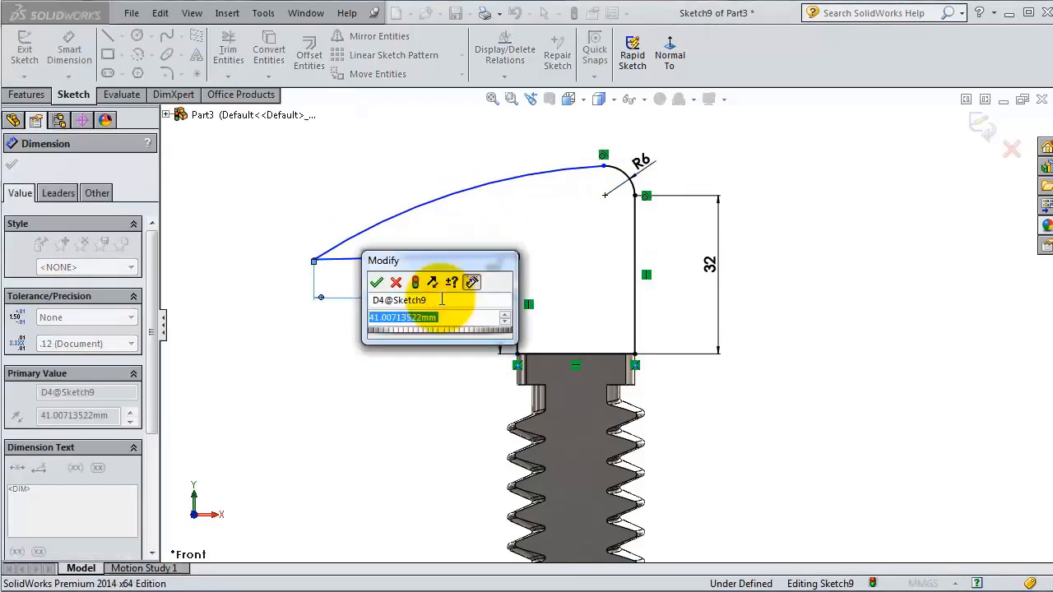
pyautogui.write('36')
pyautogui.press('Return')
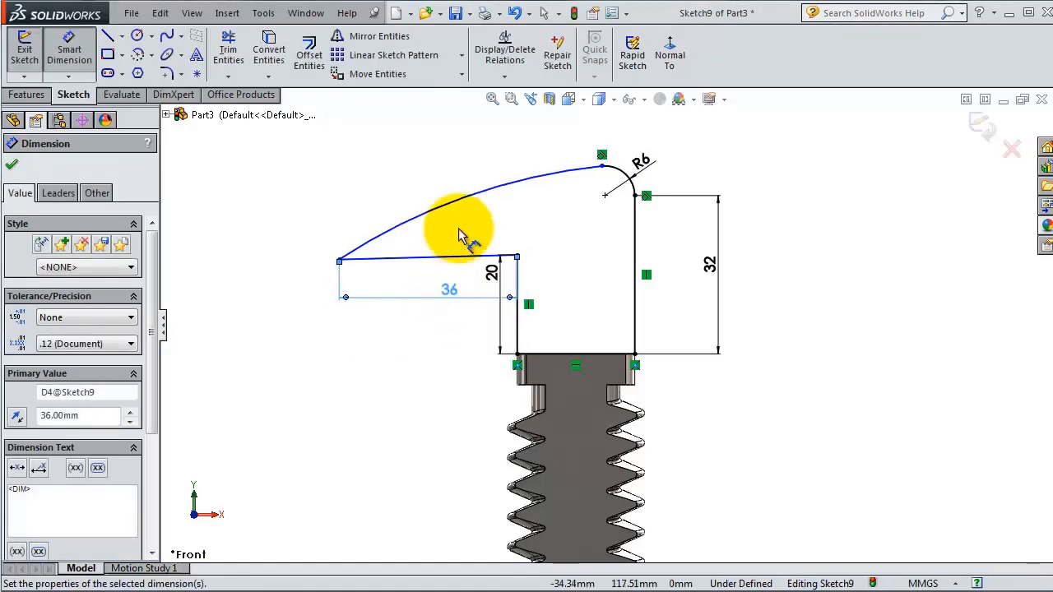
# - Dimension the long upper arc with a radius of 65 mm
pyautogui.click(470, 188)
pyautogui.click(536, 219)
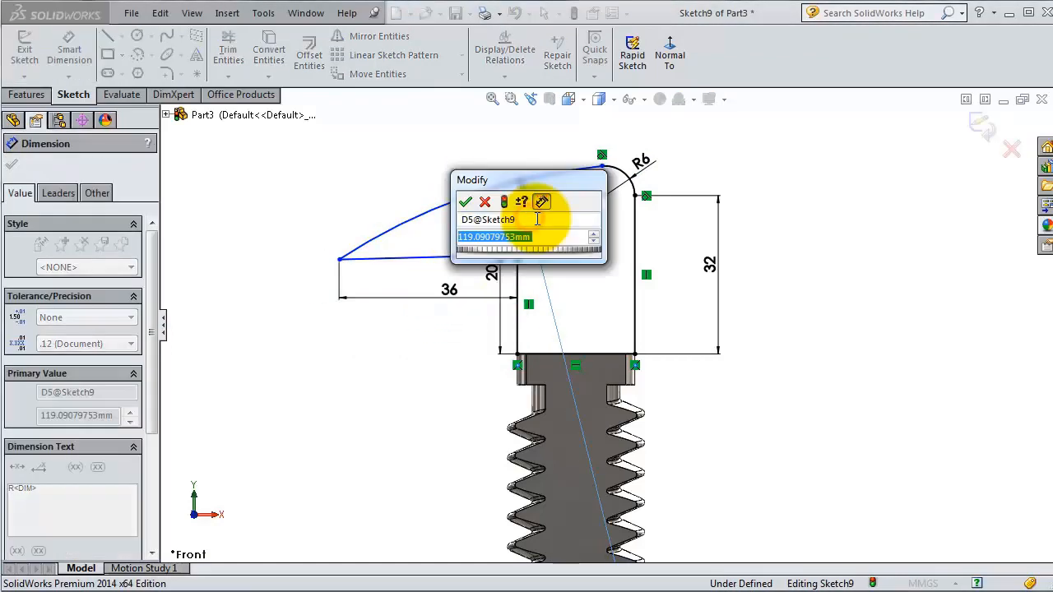
pyautogui.write('65')
pyautogui.press('Return')
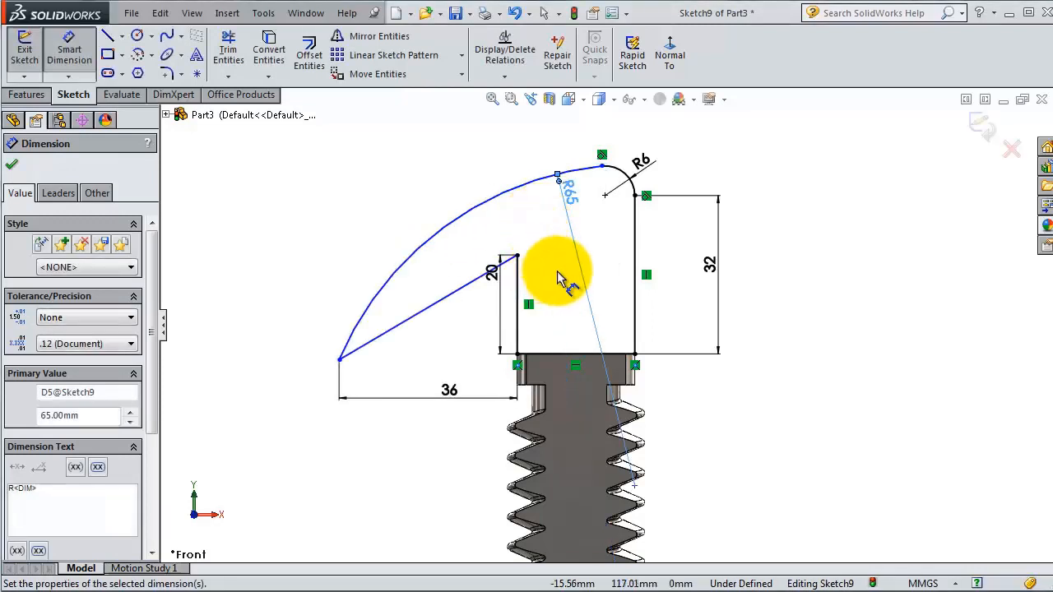
pyautogui.press('Escape')
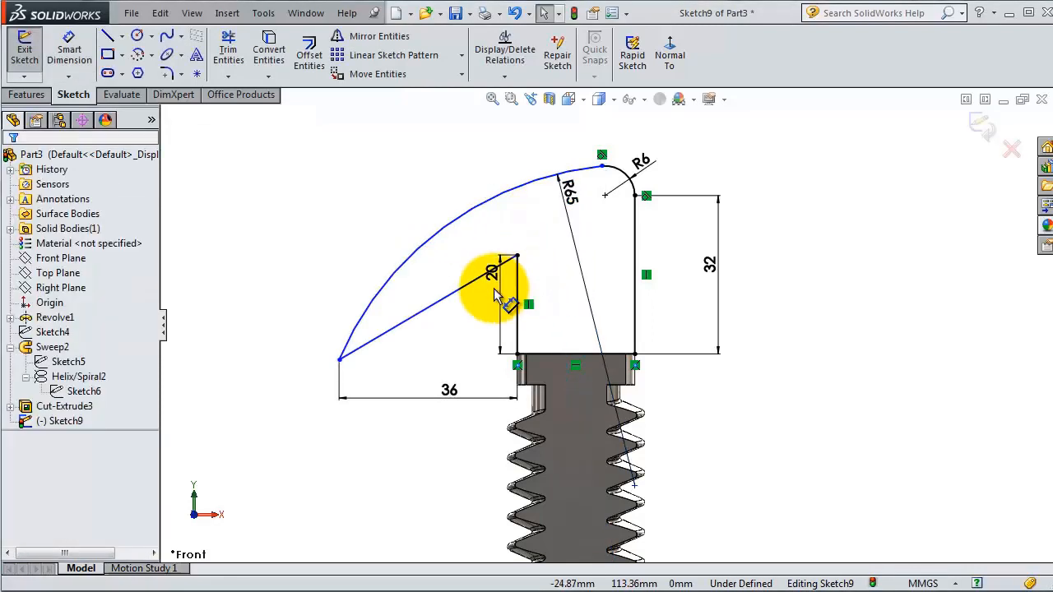
# - Add a horizontal relation to the sloped line under the overhang
pyautogui.click(465, 286)
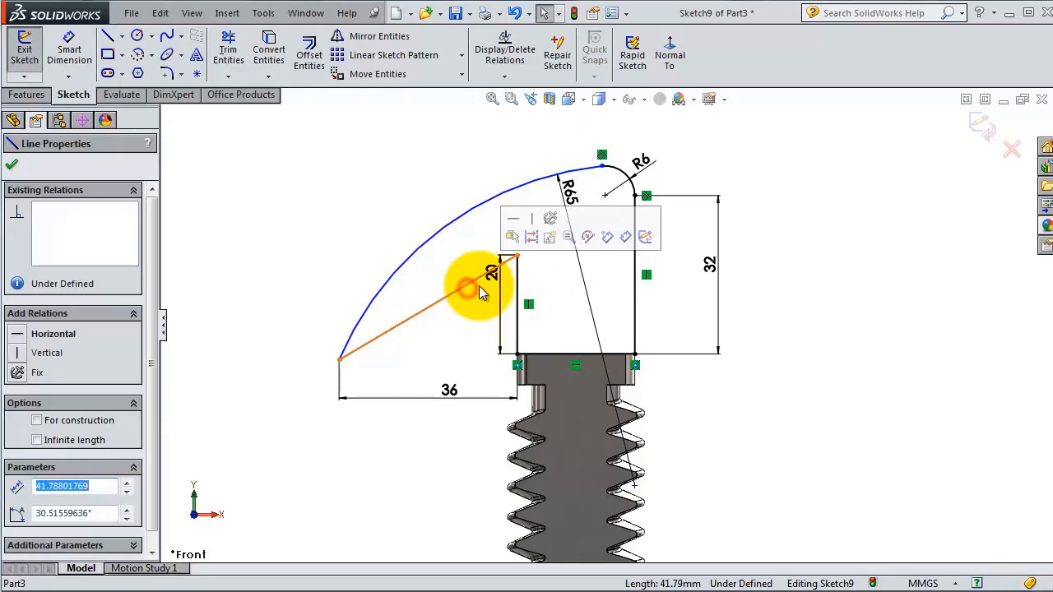
pyautogui.click(511, 236)
pyautogui.click(298, 182)
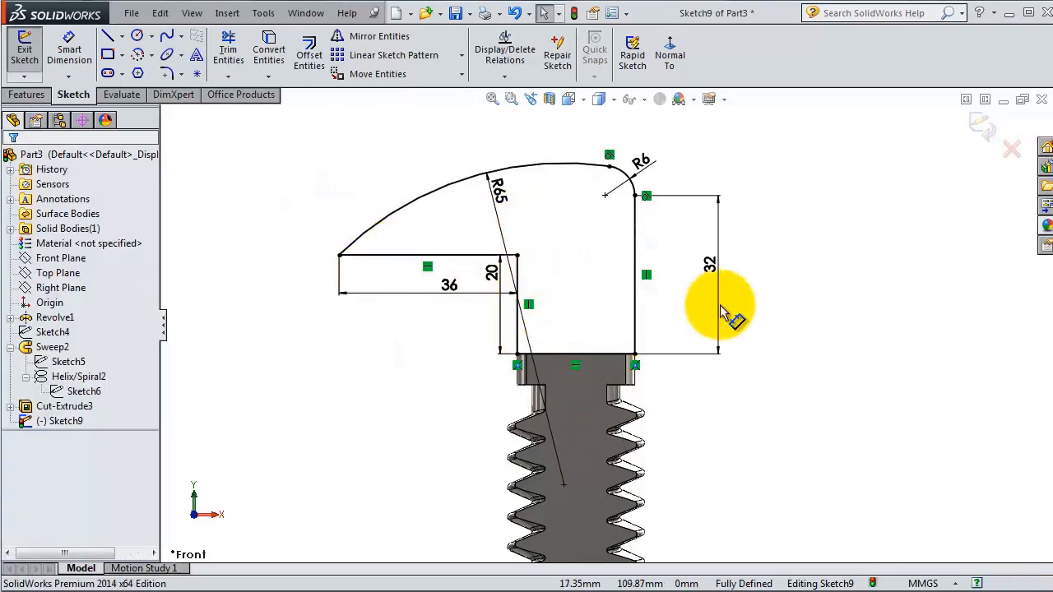
# - Extrude the hook-shaped jaw profile as a merged boss, 12.50 mm thick with the Mid Plane end condition
pyautogui.click(21, 95)
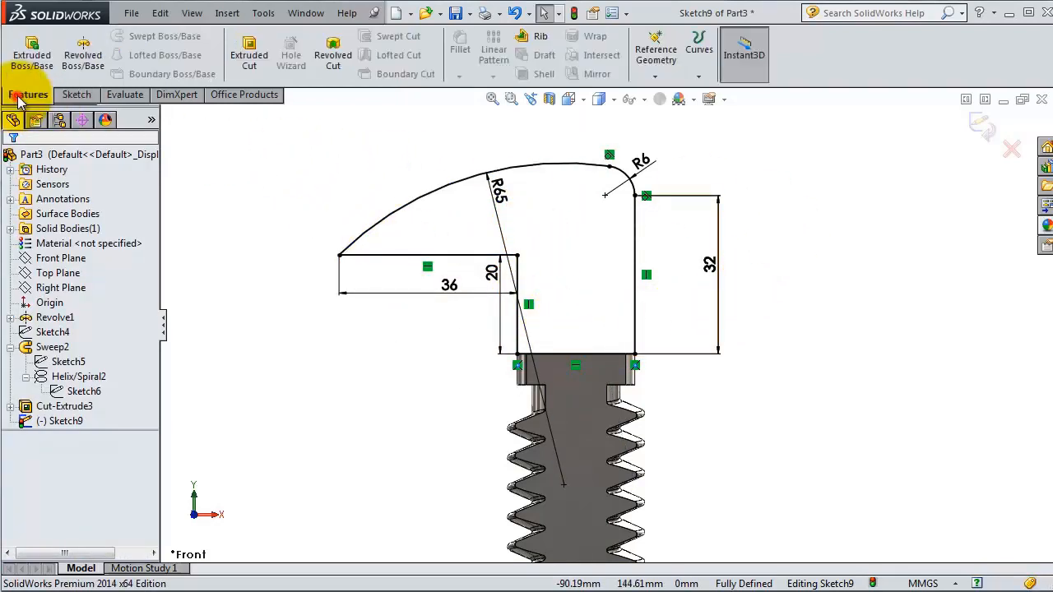
pyautogui.click(32, 51)
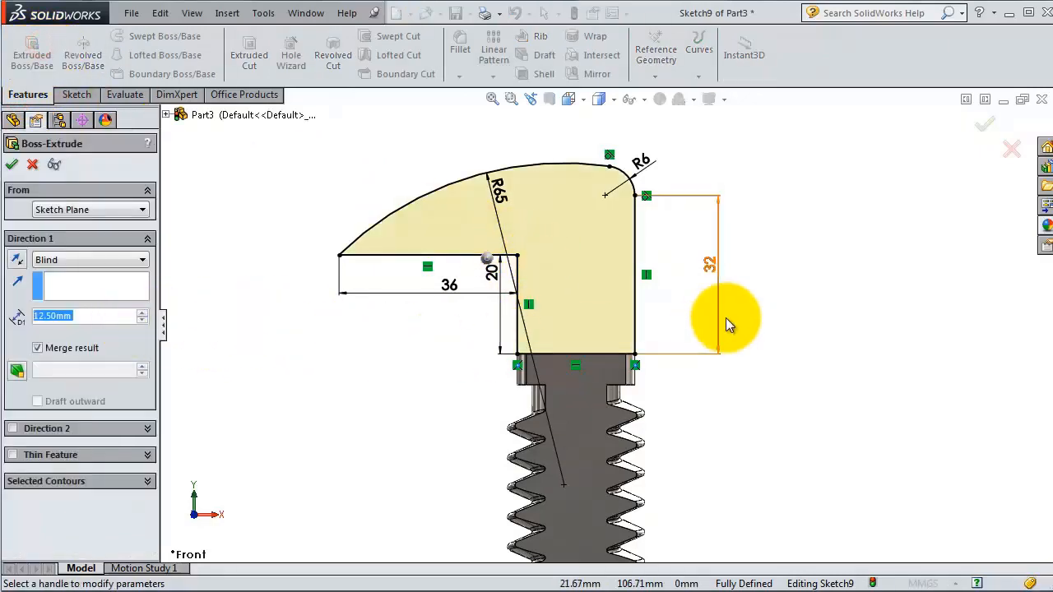
pyautogui.moveTo(673, 328); pyautogui.dragTo(628, 359, button='middle')
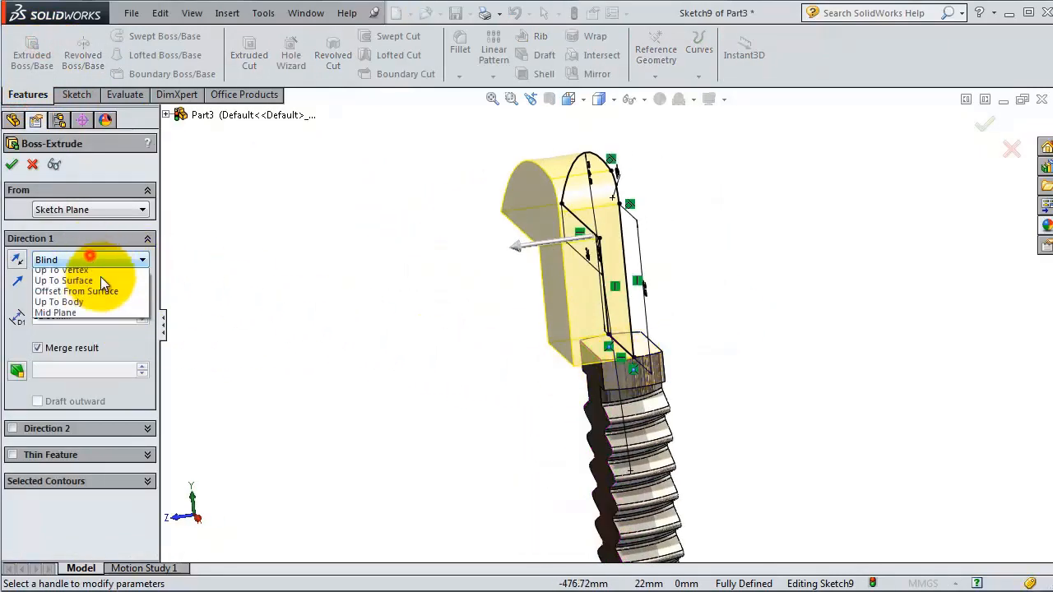
pyautogui.click(93, 335)
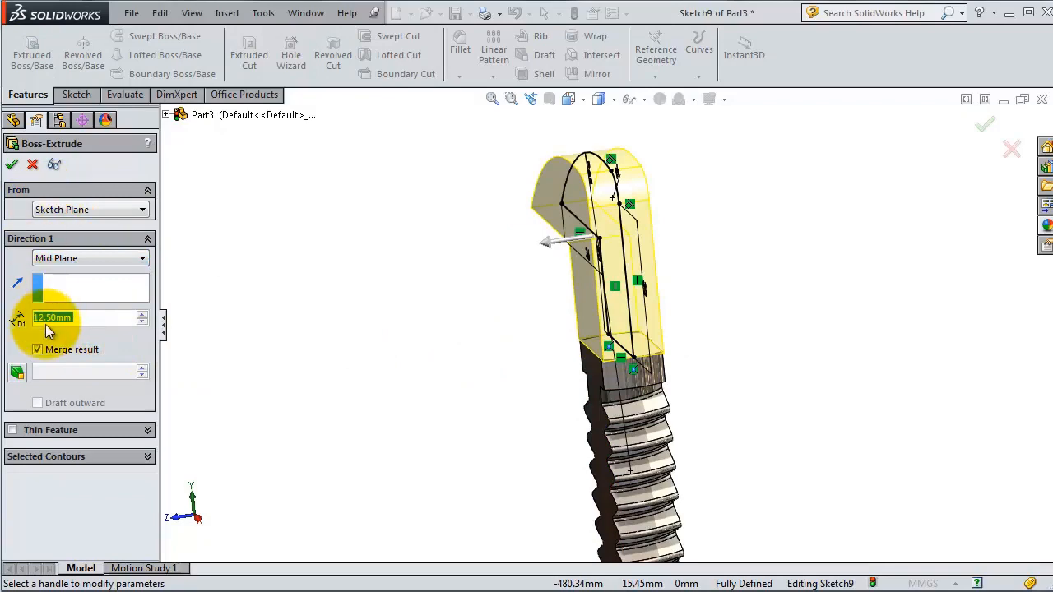
pyautogui.click(12, 164)
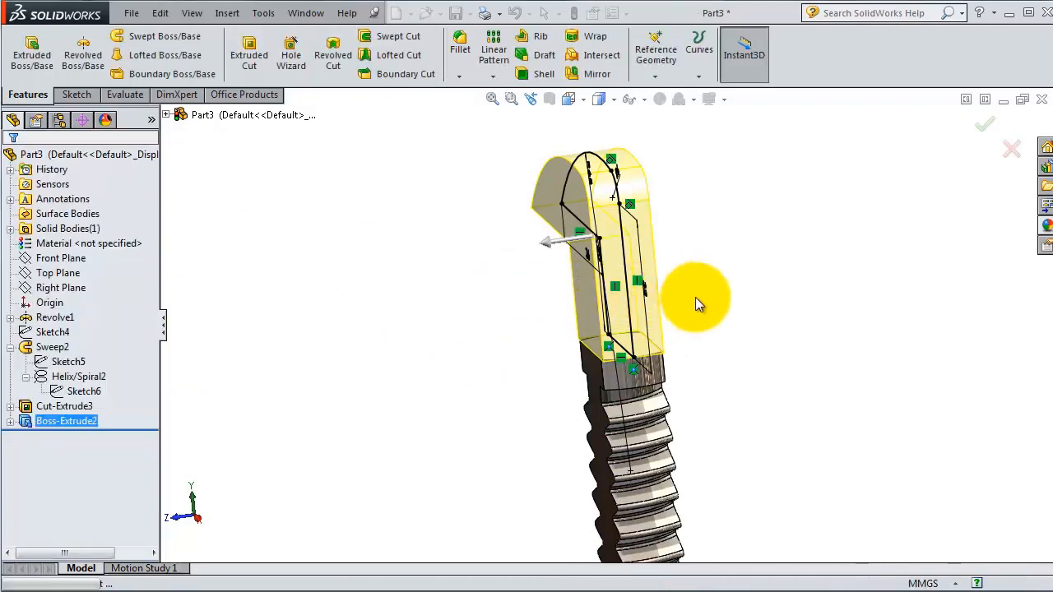
# - Sketch a center rectangle about 36 mm by 21 mm on the flat underside face of the jaw's overhang
pyautogui.moveTo(719, 305); pyautogui.dragTo(662, 217, button='middle')
pyautogui.moveTo(568, 206); pyautogui.dragTo(656, 181, button='middle')
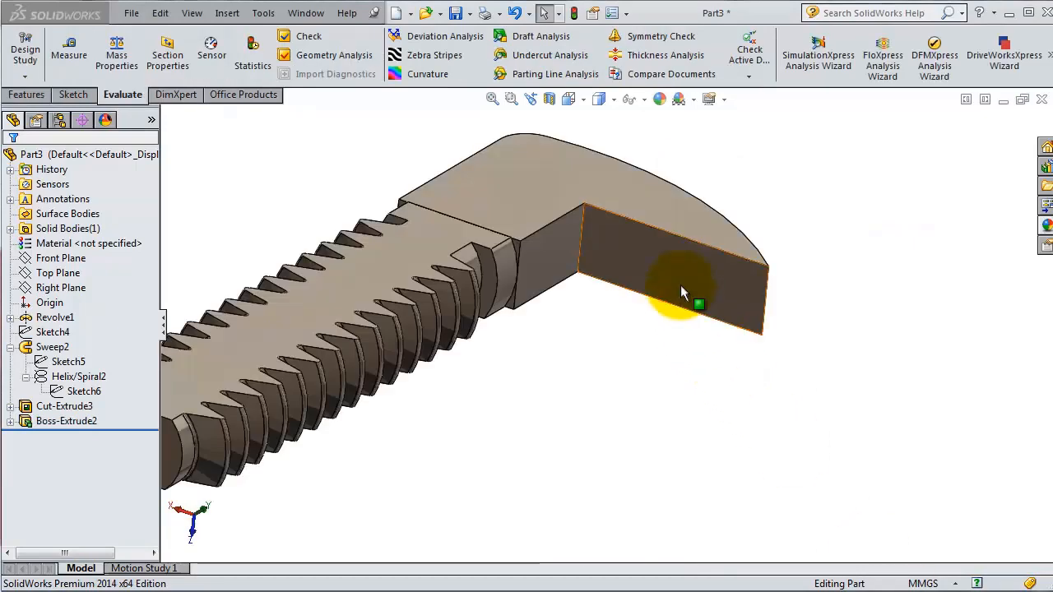
pyautogui.click(683, 280)
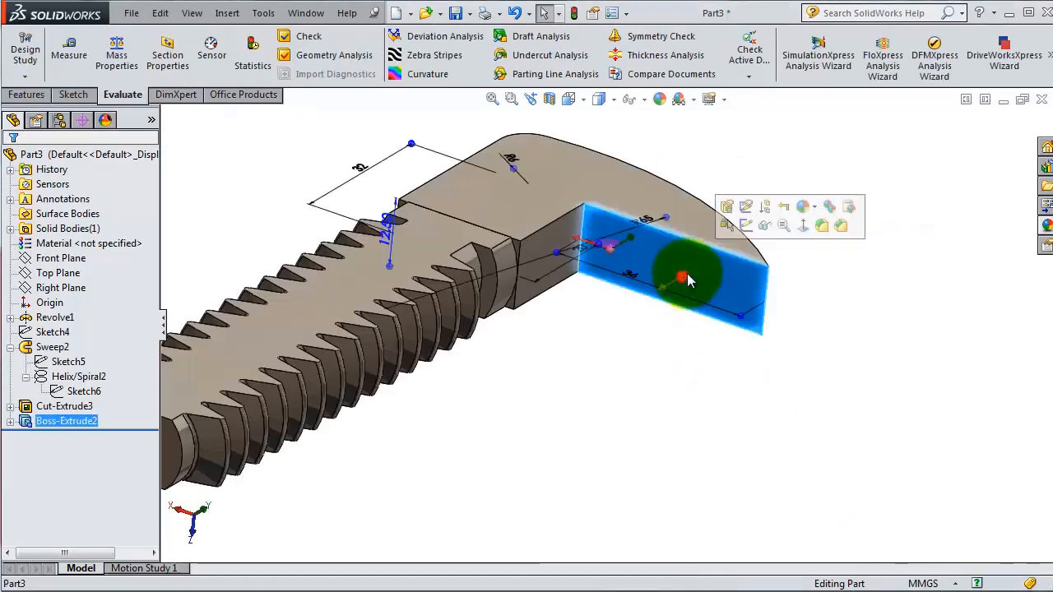
pyautogui.click(749, 231)
pyautogui.click(668, 54)
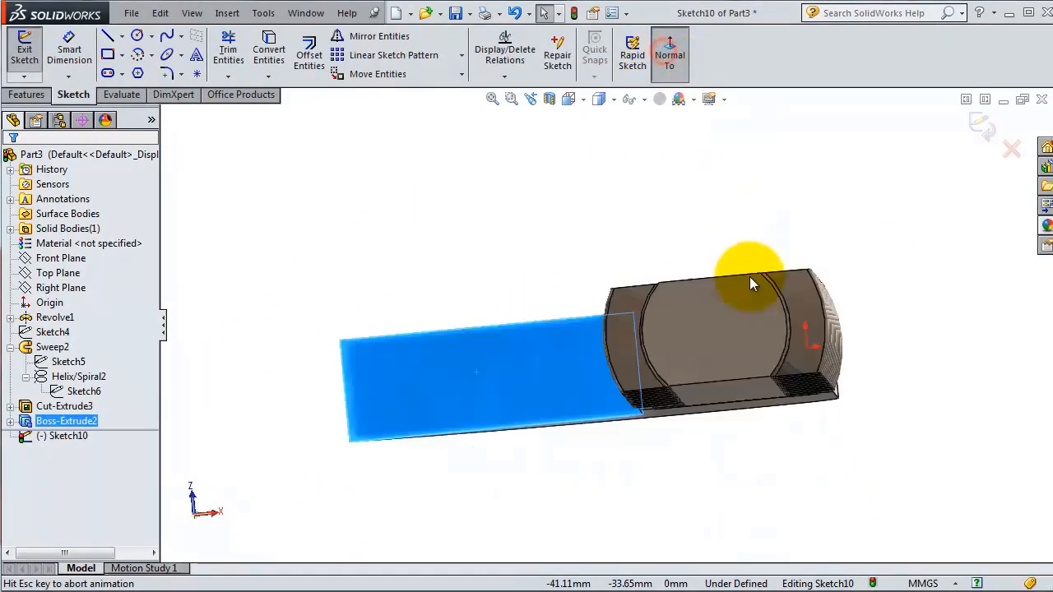
pyautogui.click(122, 55)
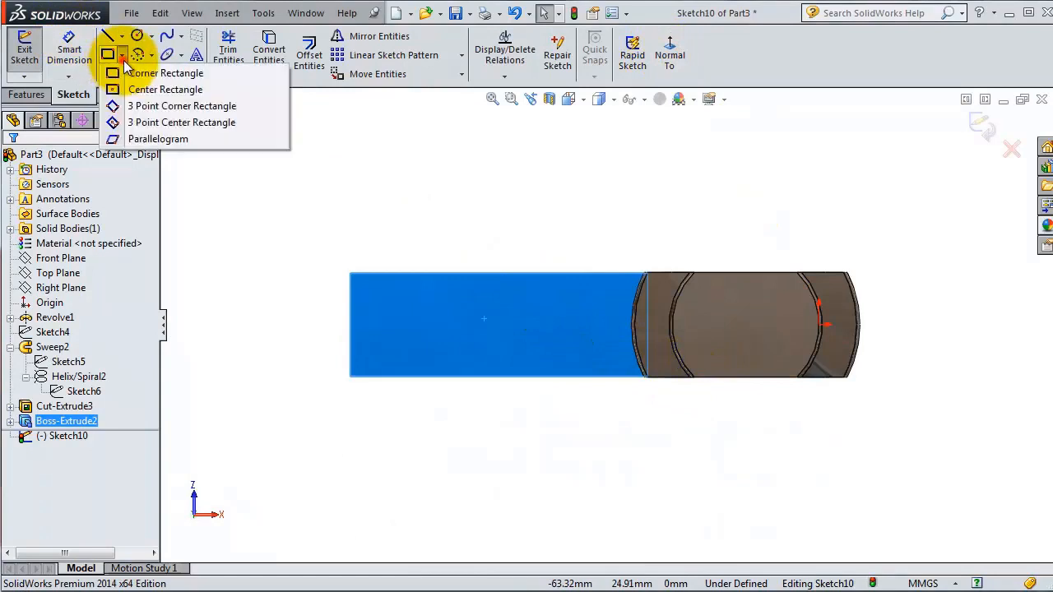
pyautogui.click(132, 88)
pyautogui.click(486, 380)
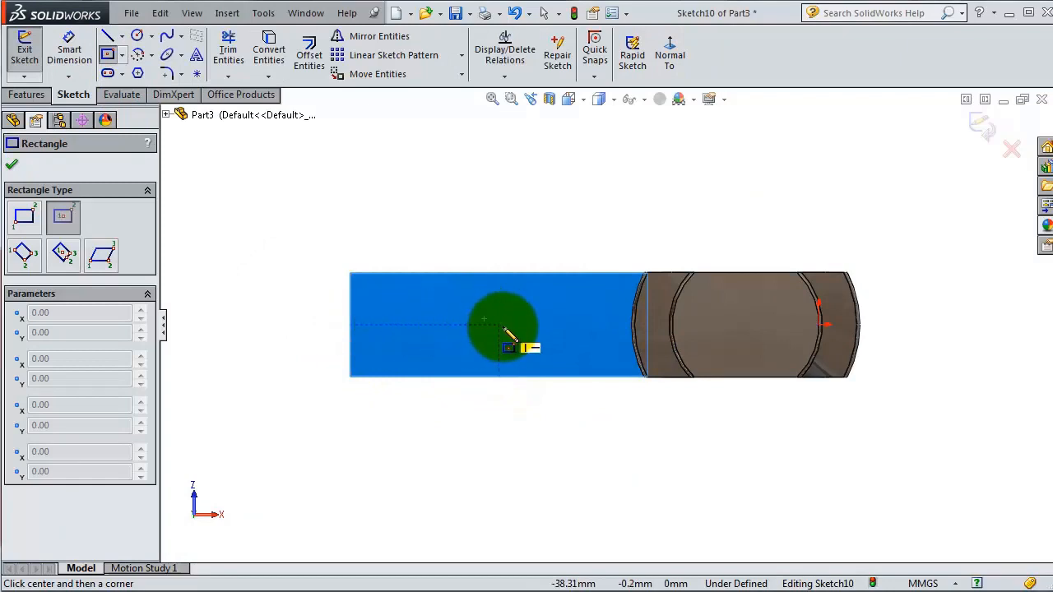
pyautogui.moveTo(498, 326); pyautogui.dragTo(350, 239)
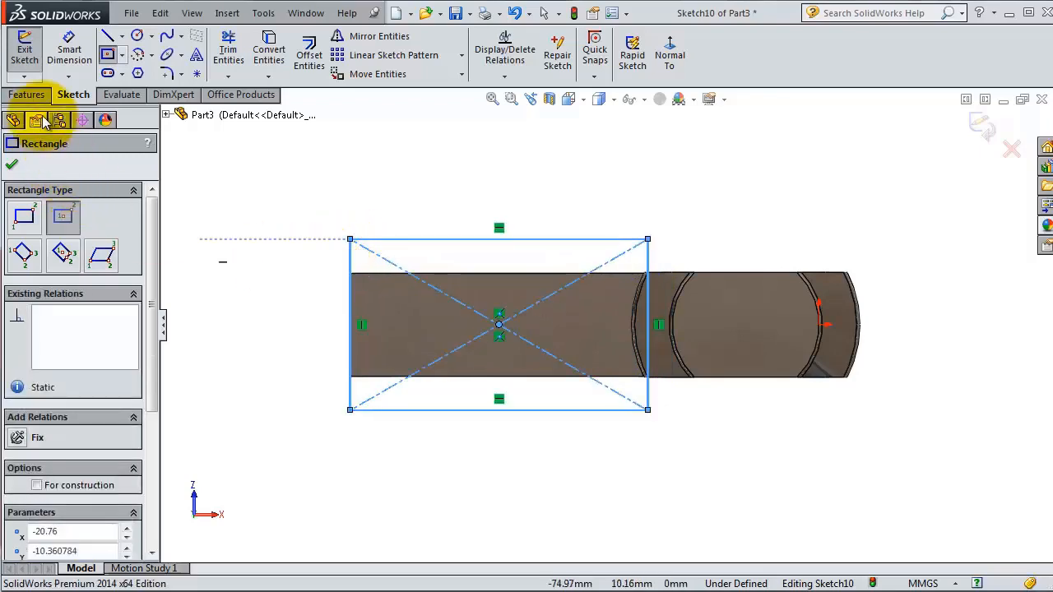
# - Dimension the rectangle's vertical side at the jaw tip to 18.25 mm
pyautogui.click(65, 55)
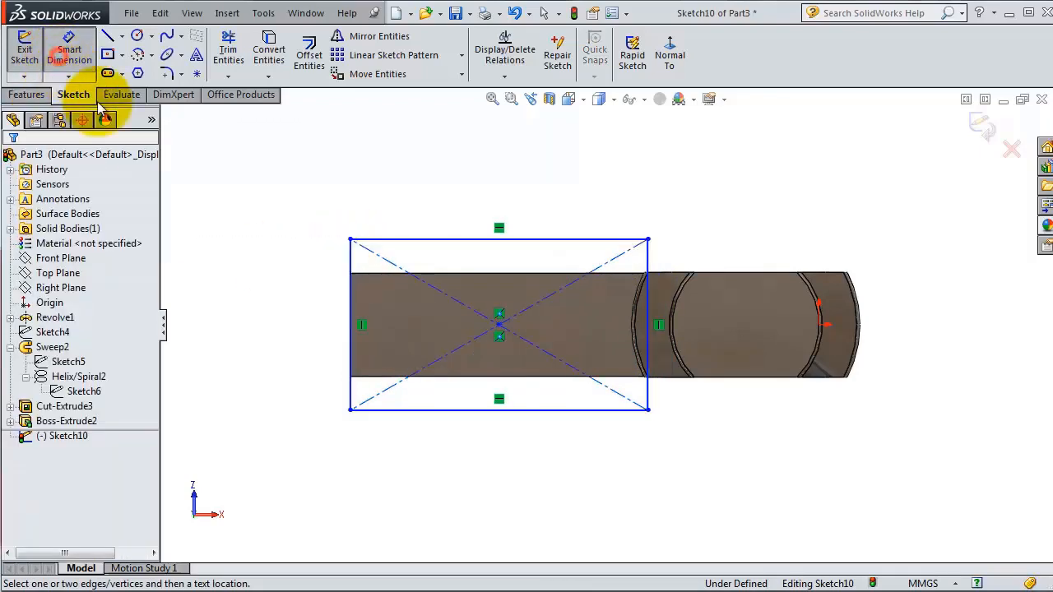
pyautogui.click(351, 262)
pyautogui.click(305, 271)
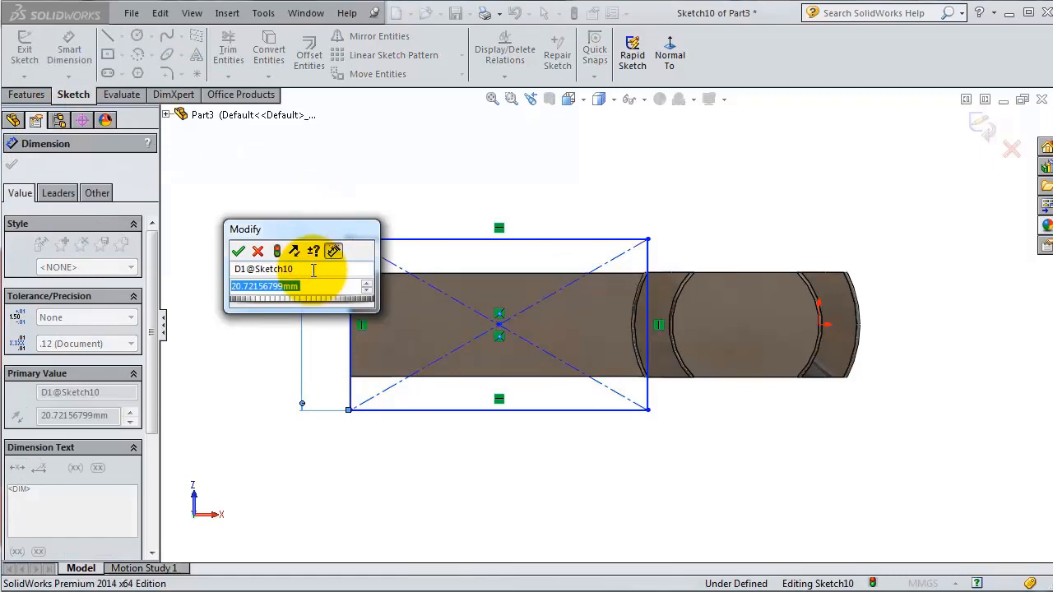
pyautogui.write('18.25')
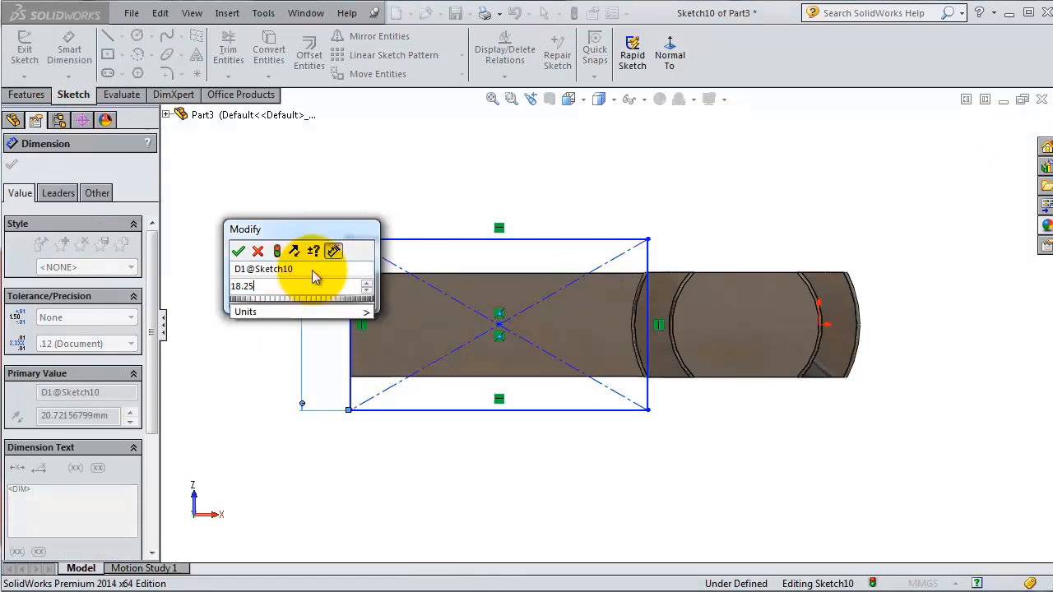
pyautogui.press('Return')
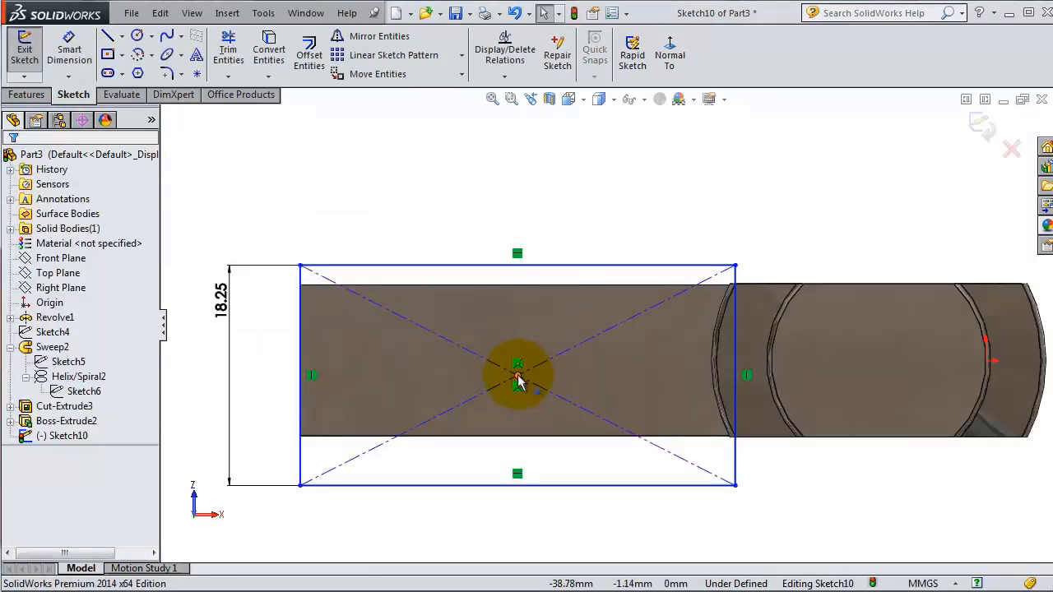
# - Add a horizontal relation between the rectangle's center point and the origin
pyautogui.click(517, 375)
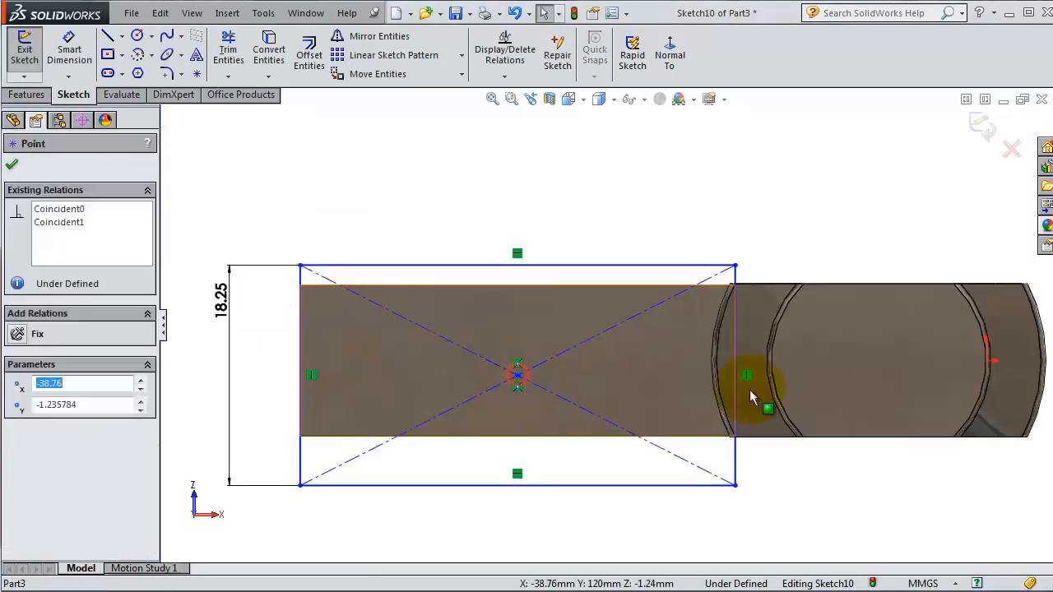
pyautogui.keyDown('ctrl'); pyautogui.click(989, 362); pyautogui.keyUp('ctrl')
pyautogui.click(50, 429)
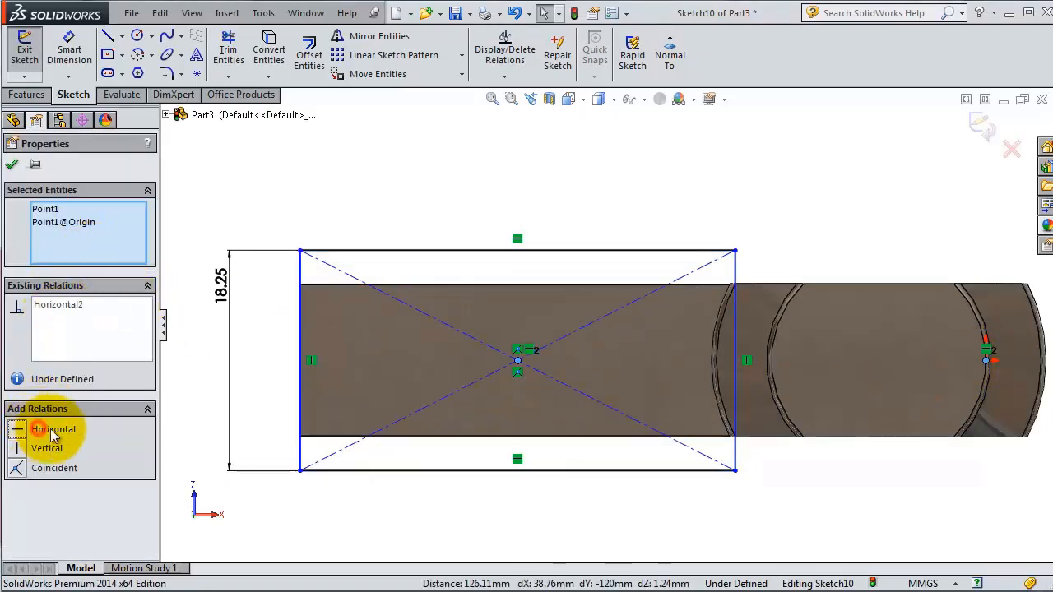
pyautogui.click(12, 165)
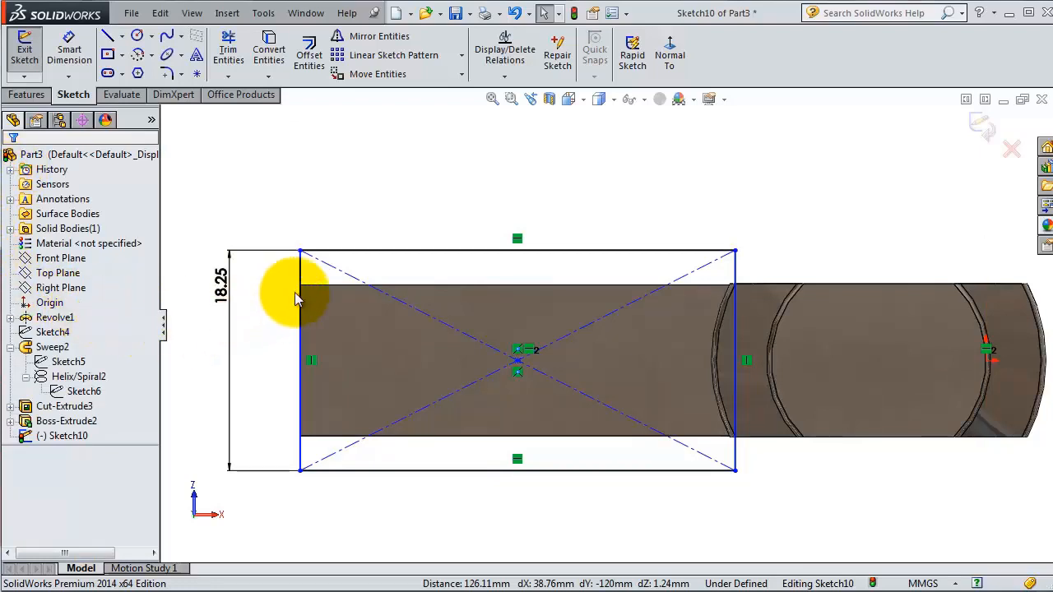
# - Dimension the rectangle's length to 36 mm and make its tip-side edge coincident with the corner vertex of the jaw face
pyautogui.click(615, 253)
pyautogui.click(303, 272)
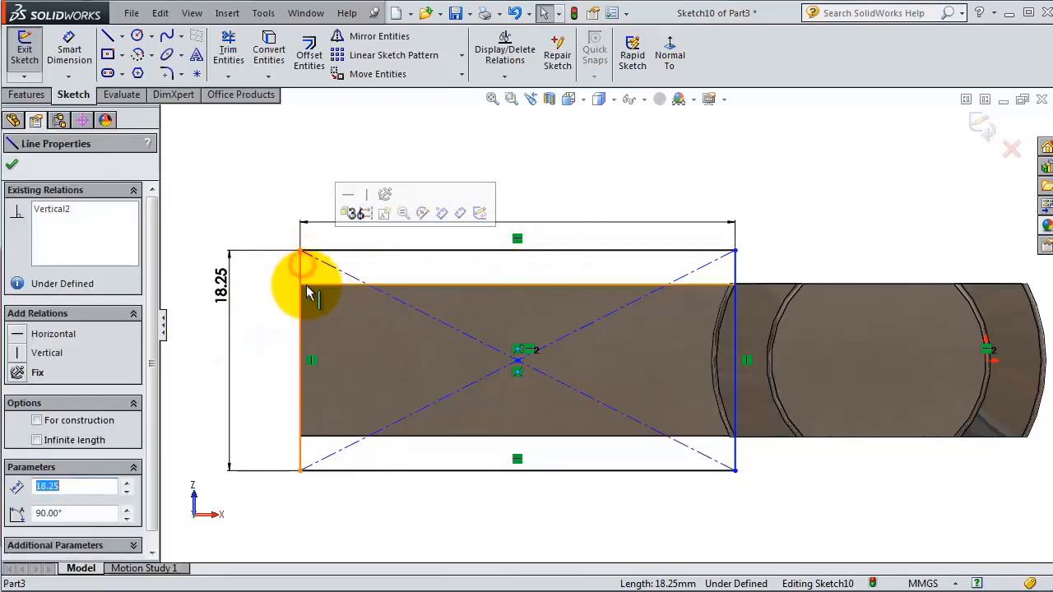
pyautogui.keyDown('ctrl'); pyautogui.click(302, 285); pyautogui.keyUp('ctrl')
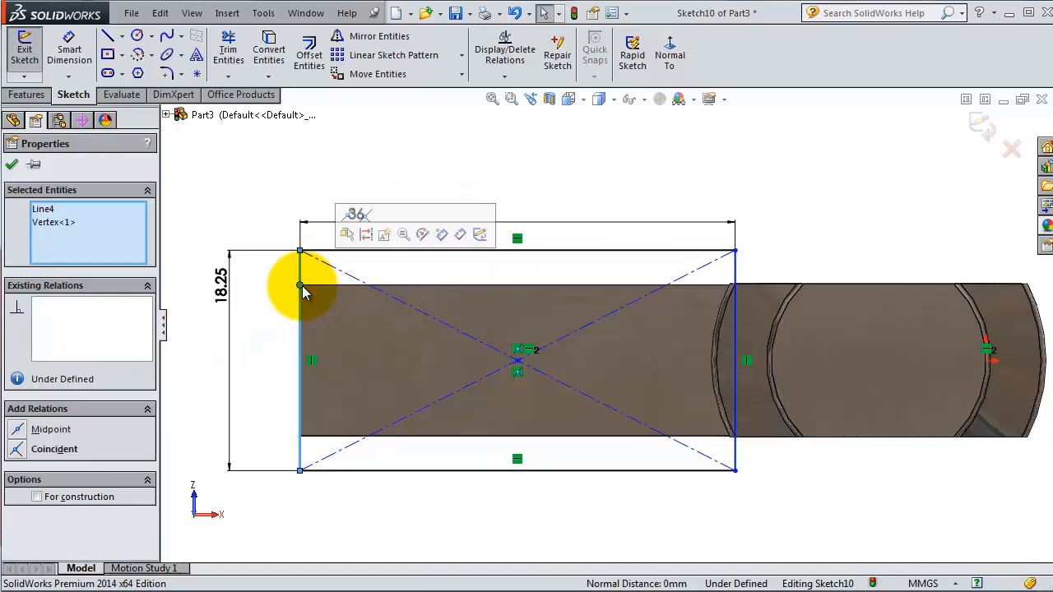
pyautogui.click(65, 451)
pyautogui.click(12, 163)
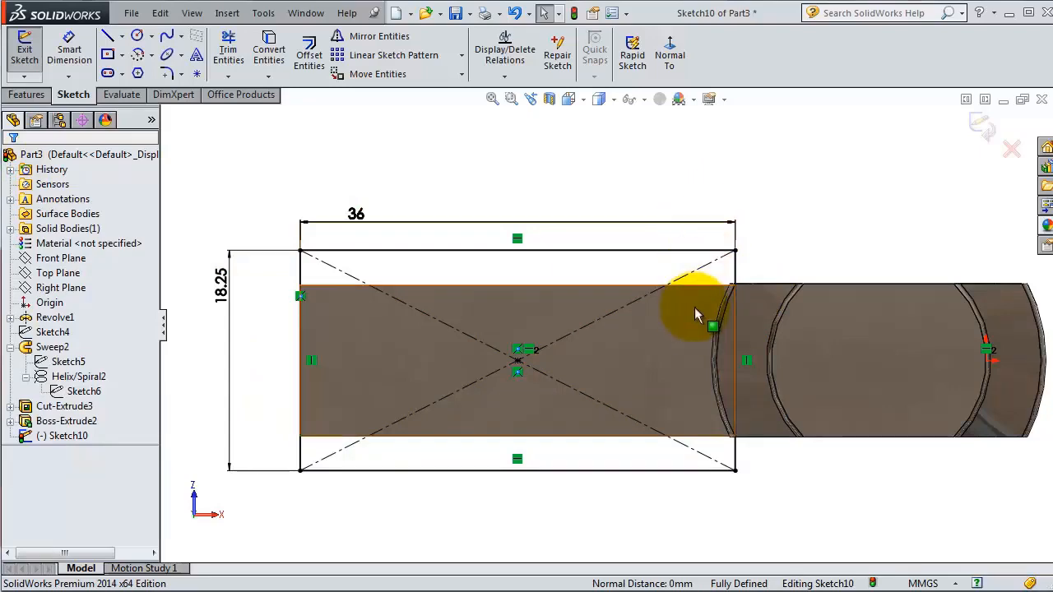
# - Extrude the rectangle outward from the jaw face as a merged boss with a Blind depth of 8 mm
pyautogui.moveTo(618, 301)
pyautogui.mouseDown(button='middle')
pyautogui.moveTo(634, 331)
pyautogui.moveTo(600, 324)
pyautogui.mouseUp(button='middle')
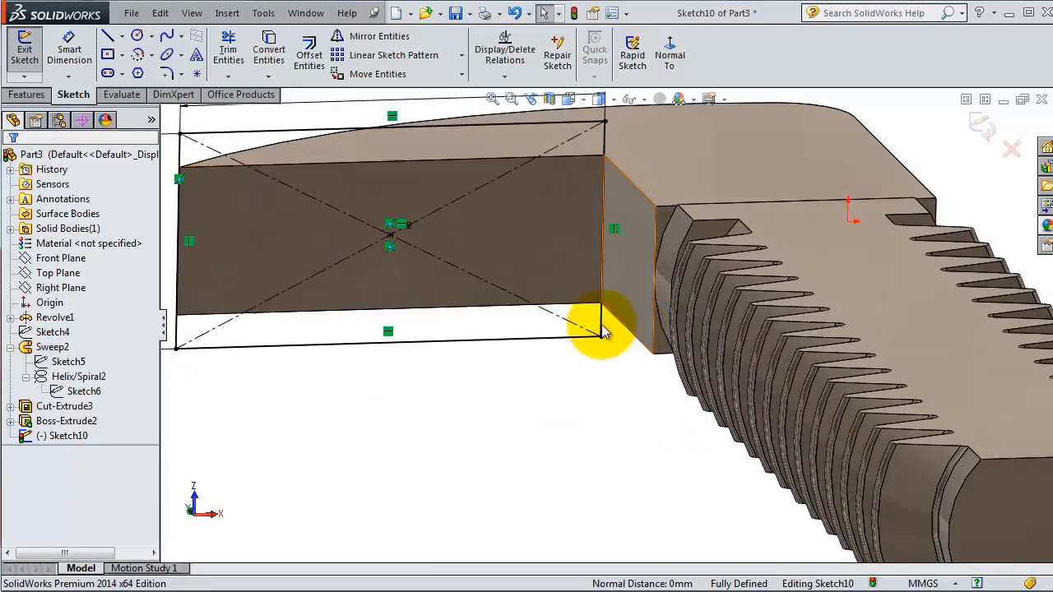
pyautogui.click(25, 95)
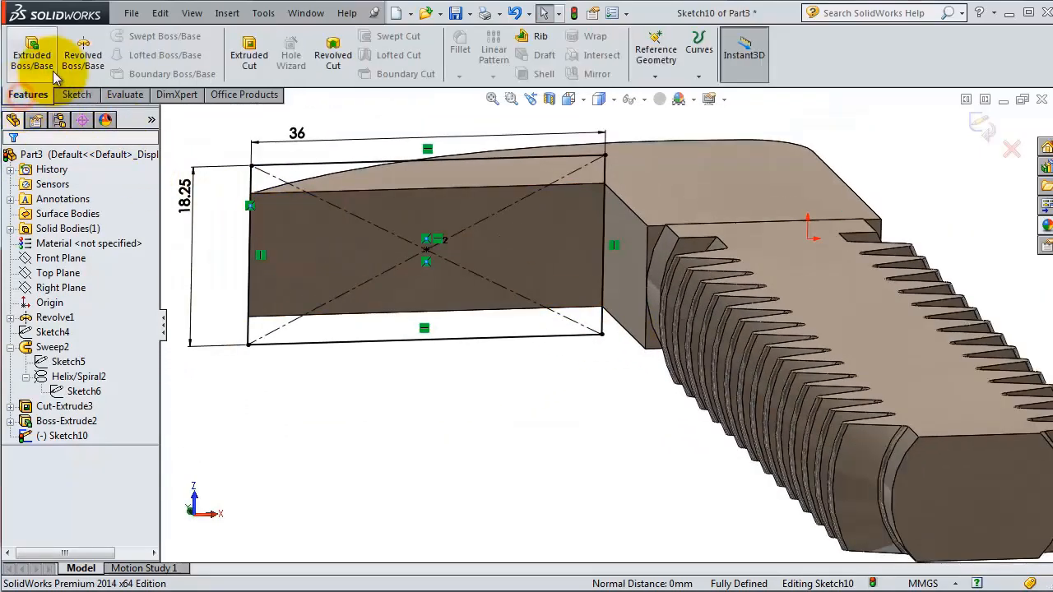
pyautogui.click(33, 57)
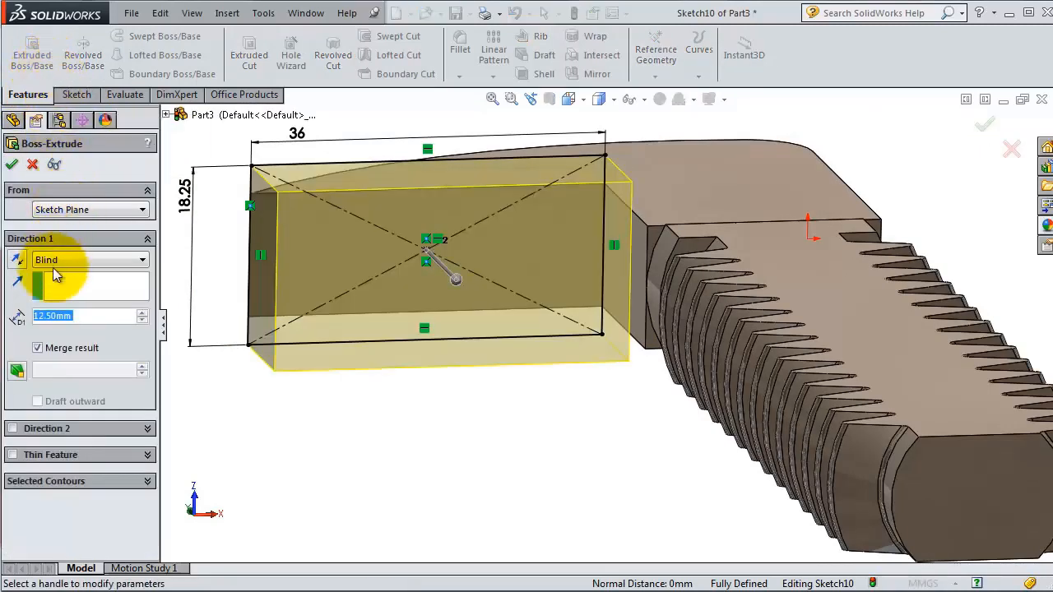
pyautogui.click(86, 317)
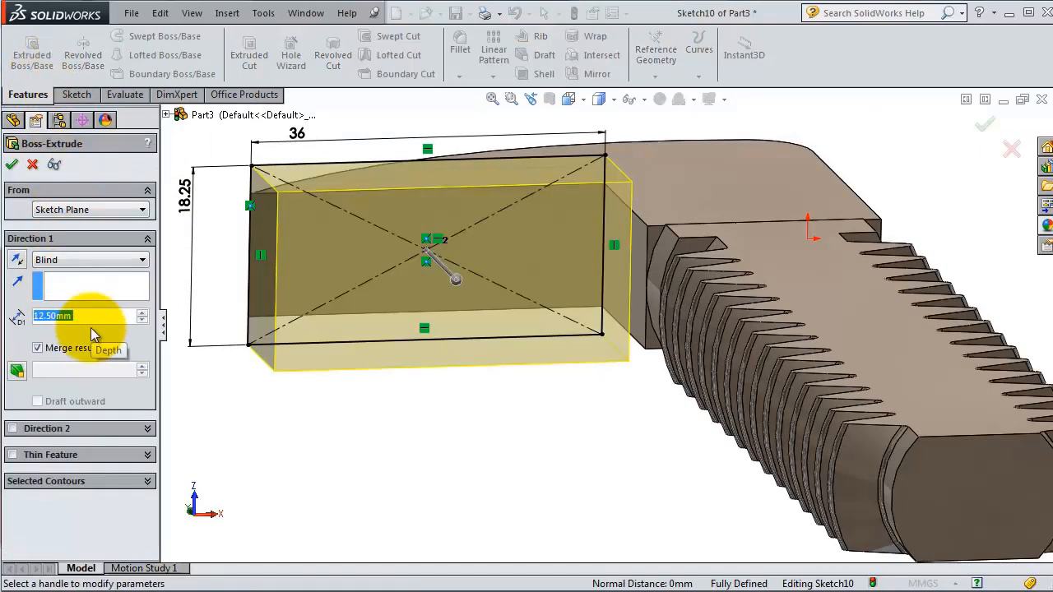
pyautogui.write('8')
pyautogui.press('Return')
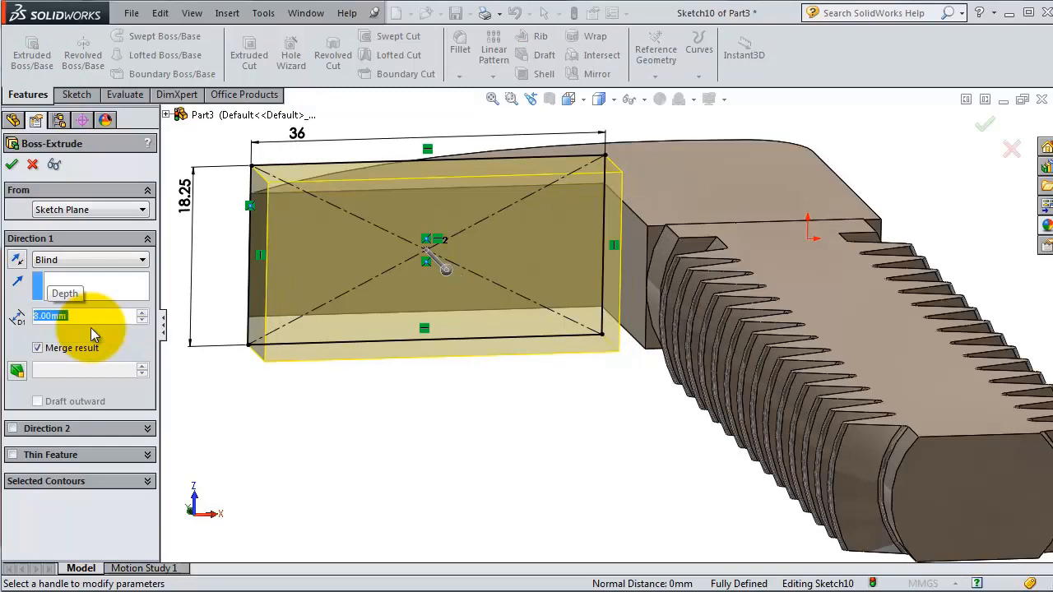
pyautogui.click(11, 164)
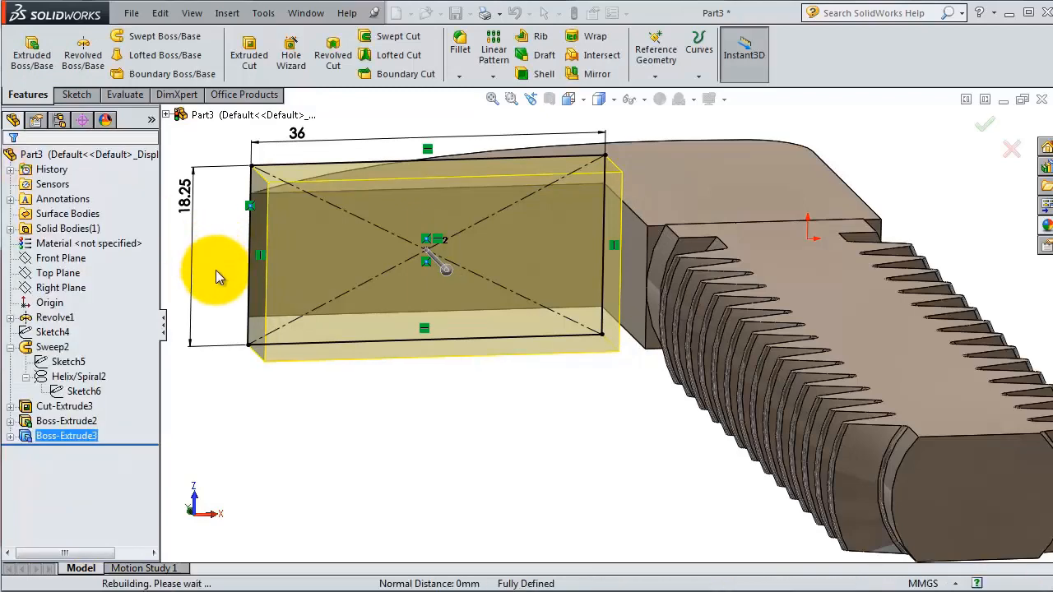
# - Save the part as part3+ in the wrench folder, replacing the existing file of that name
pyautogui.scroll(5, 494, 263)
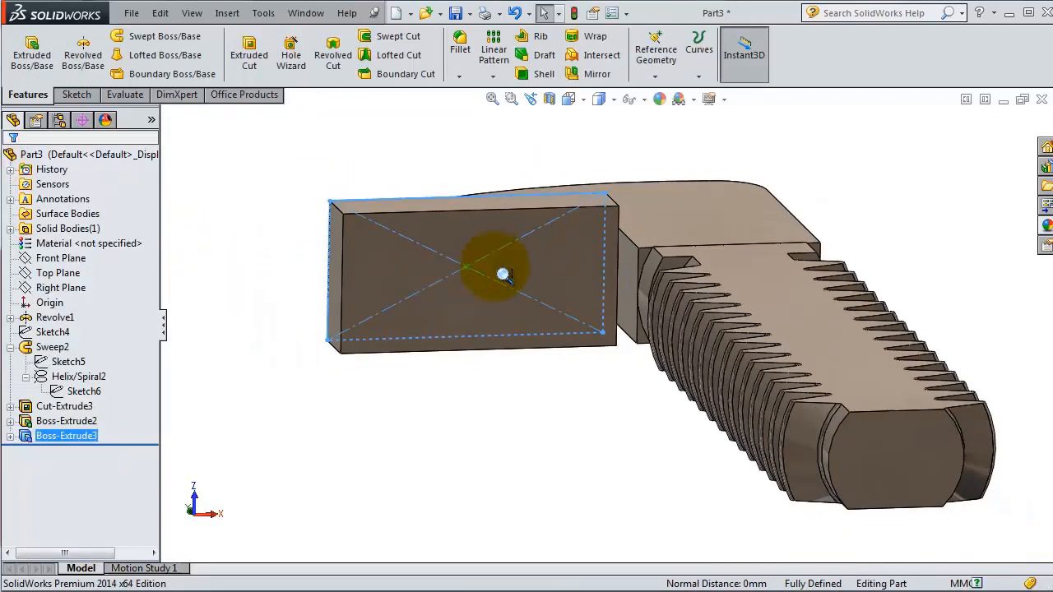
pyautogui.moveTo(557, 243); pyautogui.dragTo(586, 443, button='middle')
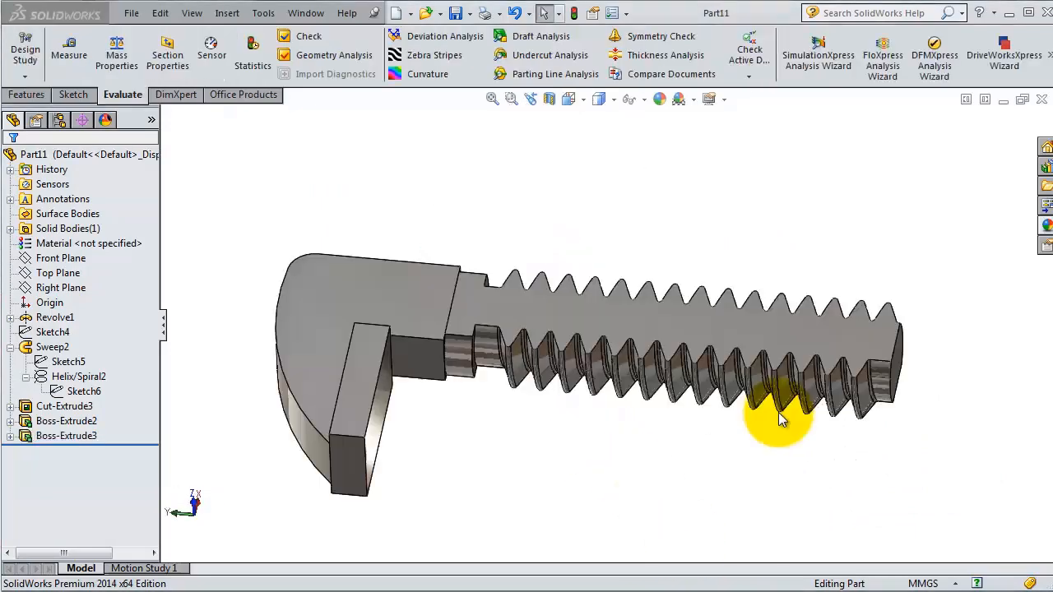
pyautogui.click(466, 17)
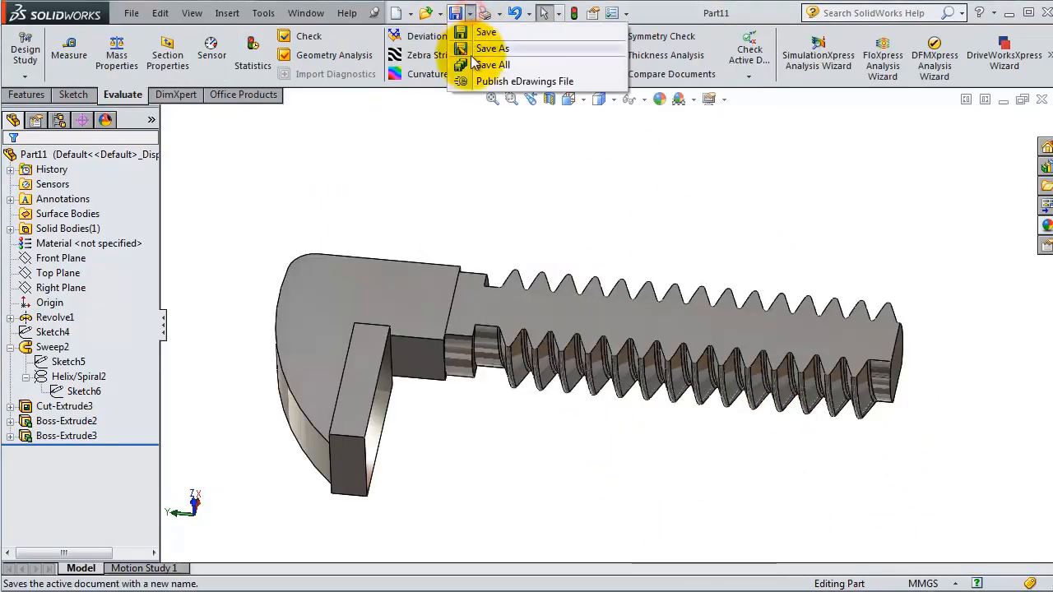
pyautogui.click(482, 46)
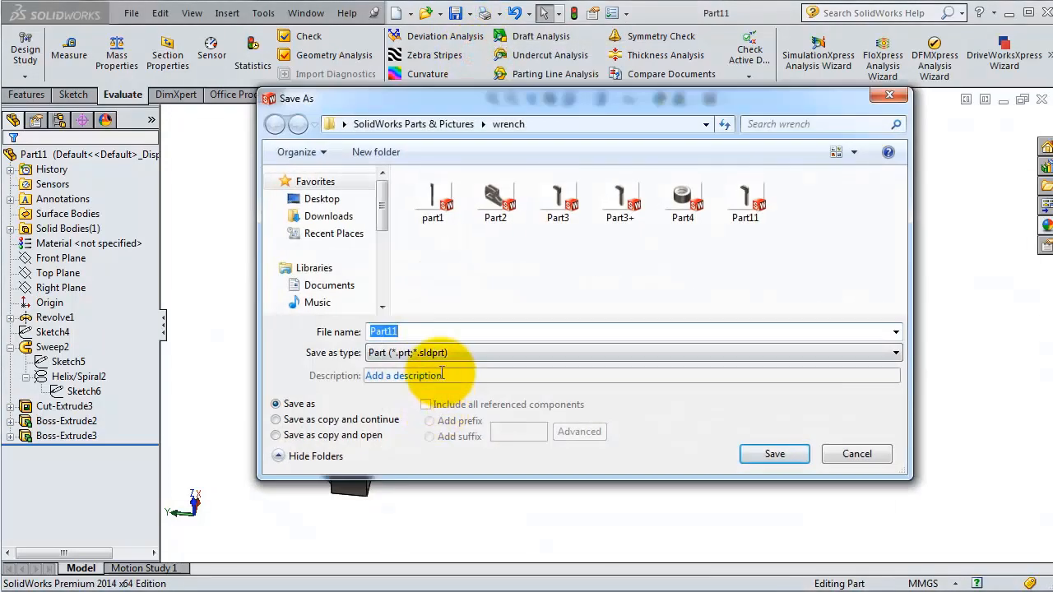
pyautogui.write('pa')
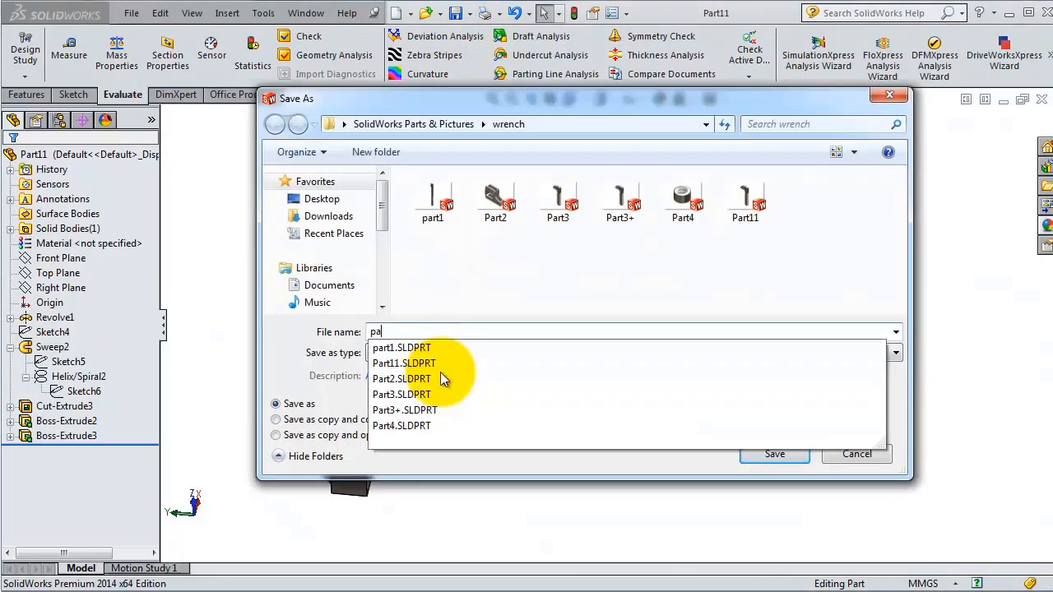
pyautogui.write('rt3+')
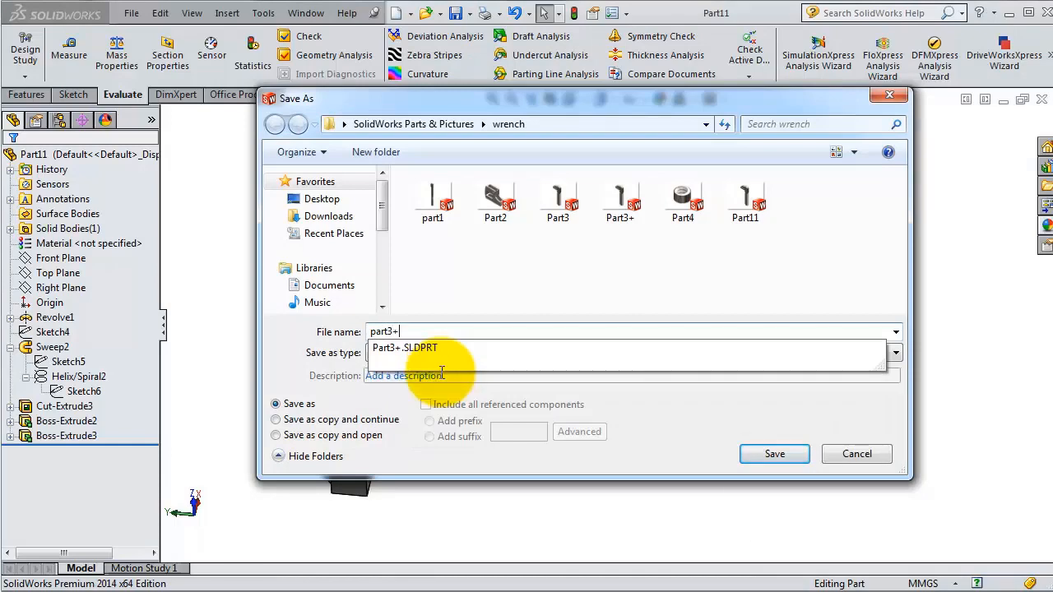
pyautogui.press('Return')
pyautogui.click(451, 362)
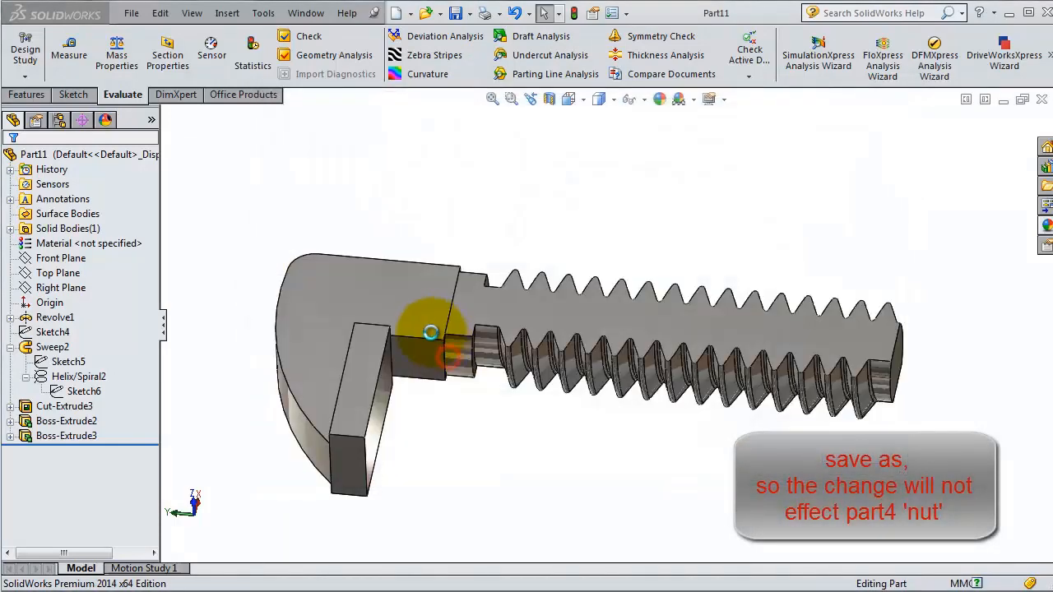
pyautogui.moveTo(680, 342); pyautogui.dragTo(758, 430, button='middle')
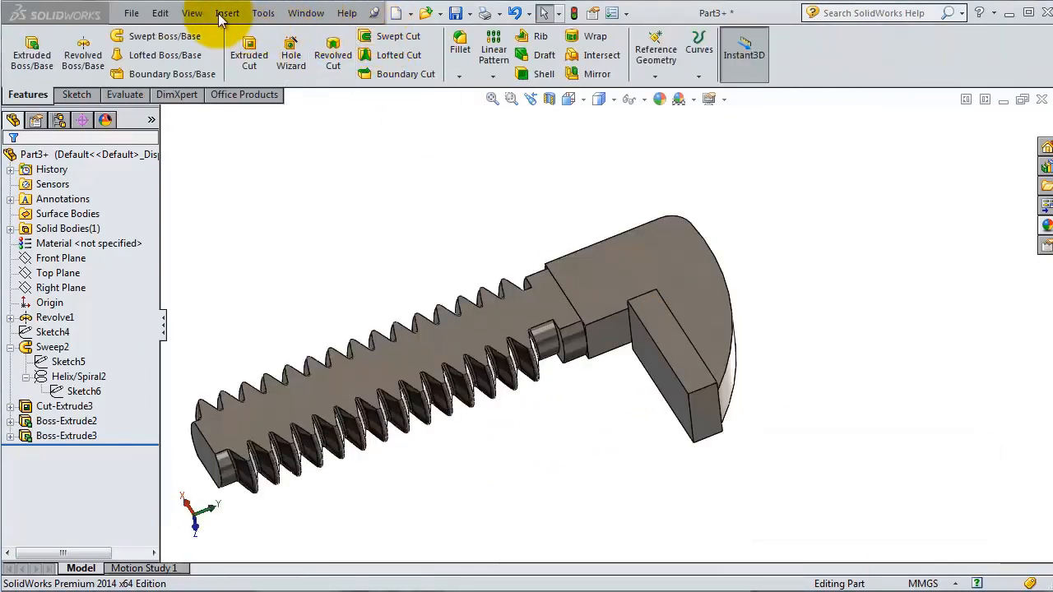
# - Insert part1 from the wrench folder and place it beside the jaw
pyautogui.click(226, 13)
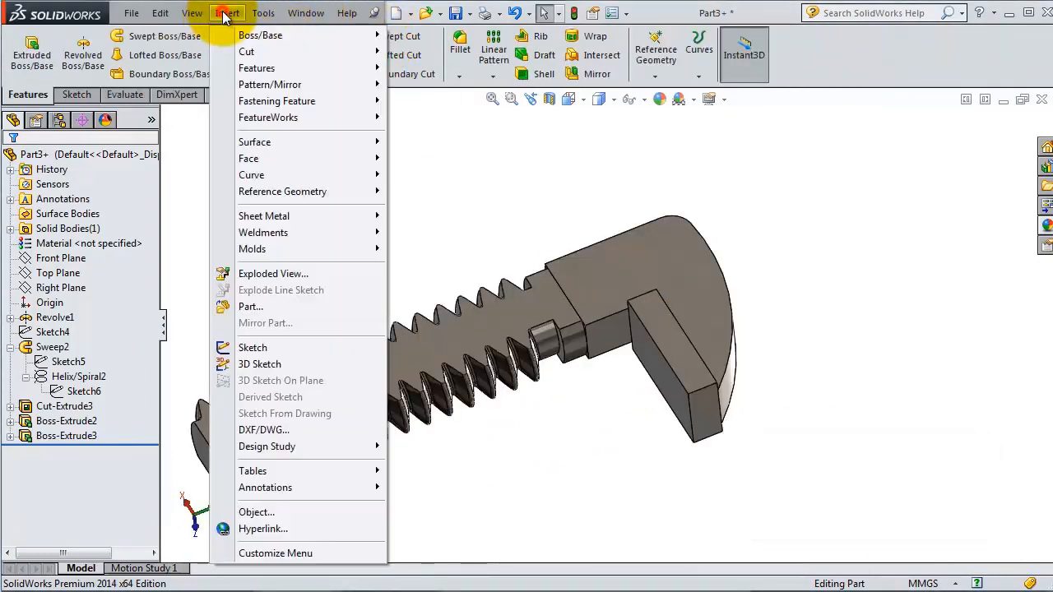
pyautogui.click(253, 306)
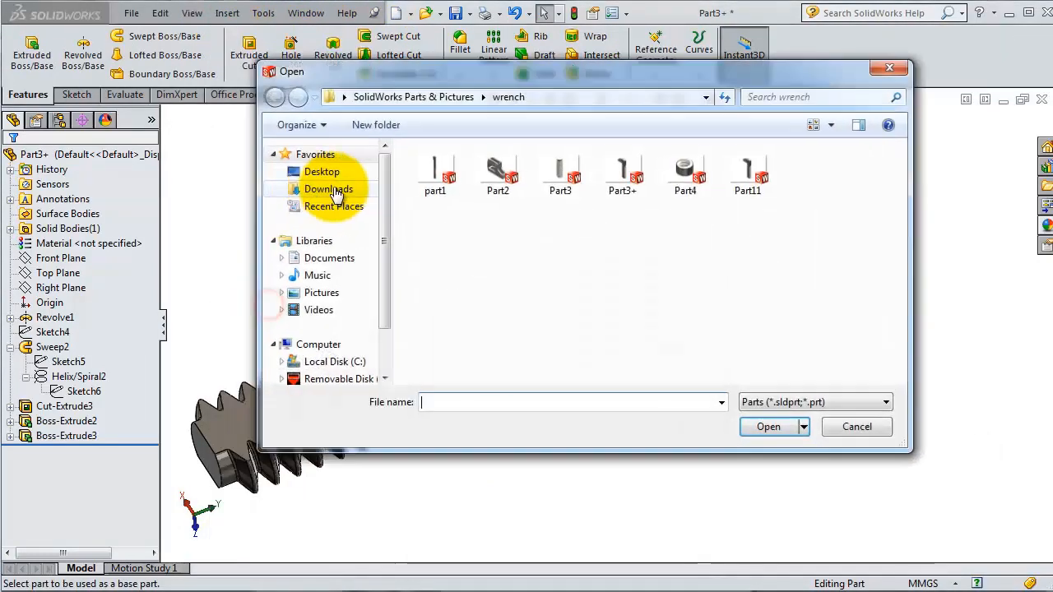
pyautogui.click(434, 172)
pyautogui.click(767, 427)
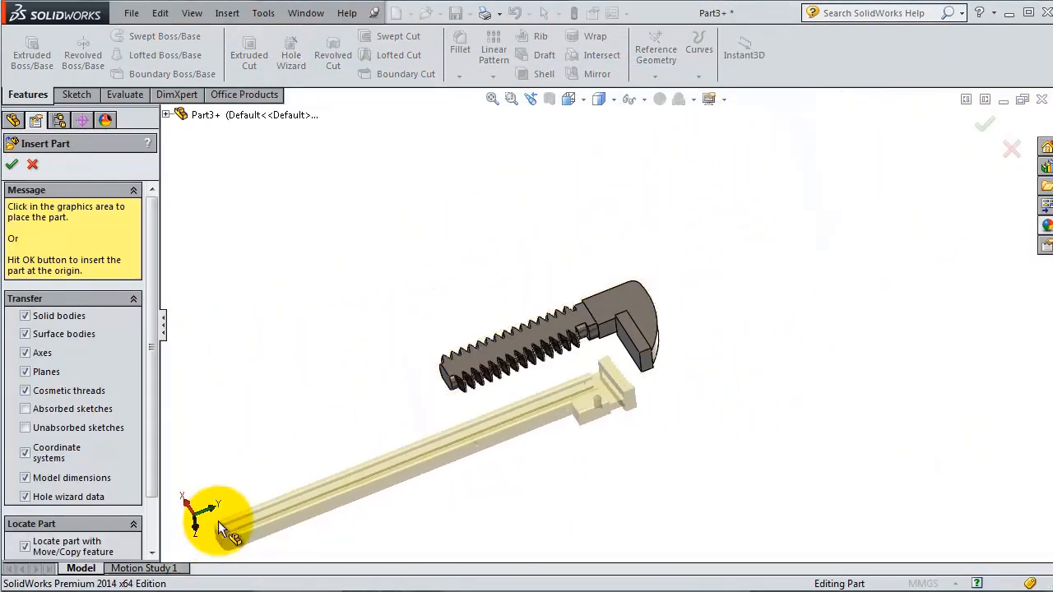
pyautogui.click(259, 504)
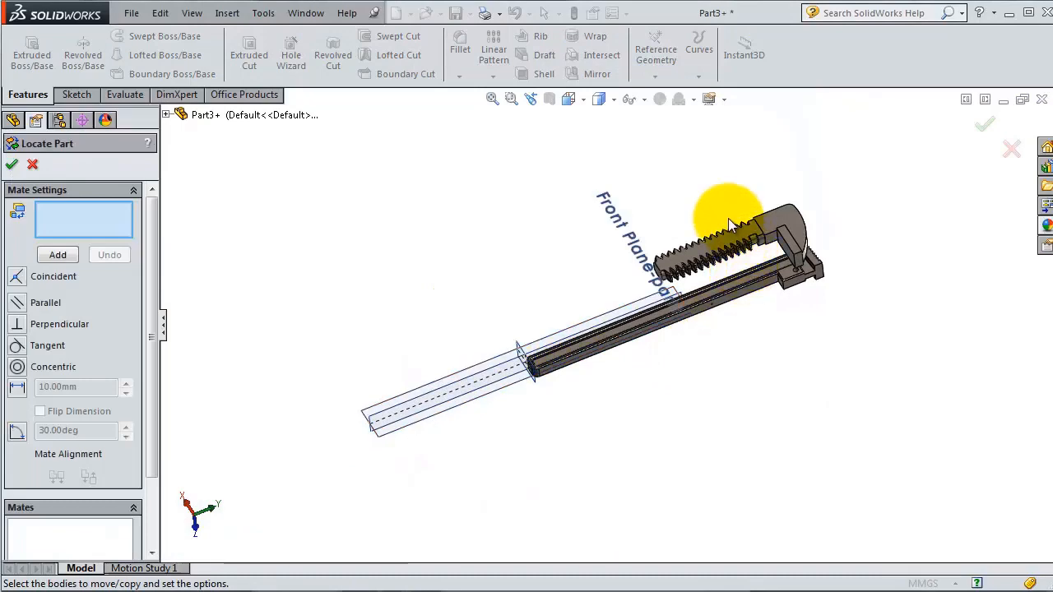
# - Rotate the inserted wrench body 180 degrees about the Y axis and finish locating it
pyautogui.moveTo(728, 218); pyautogui.dragTo(206, 247, button='middle')
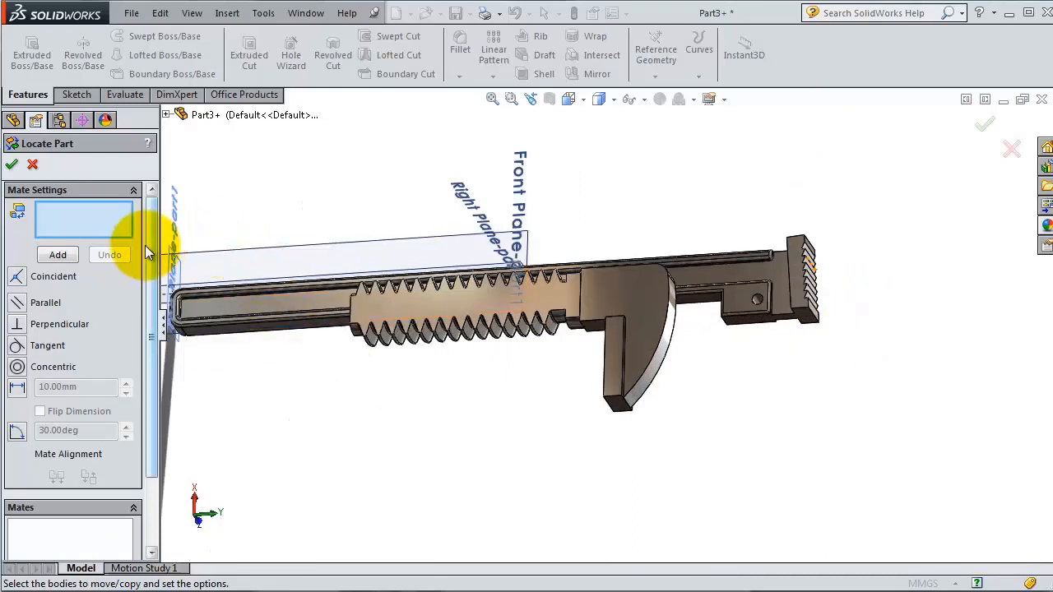
pyautogui.moveTo(150, 247); pyautogui.dragTo(150, 314)
pyautogui.click(87, 547)
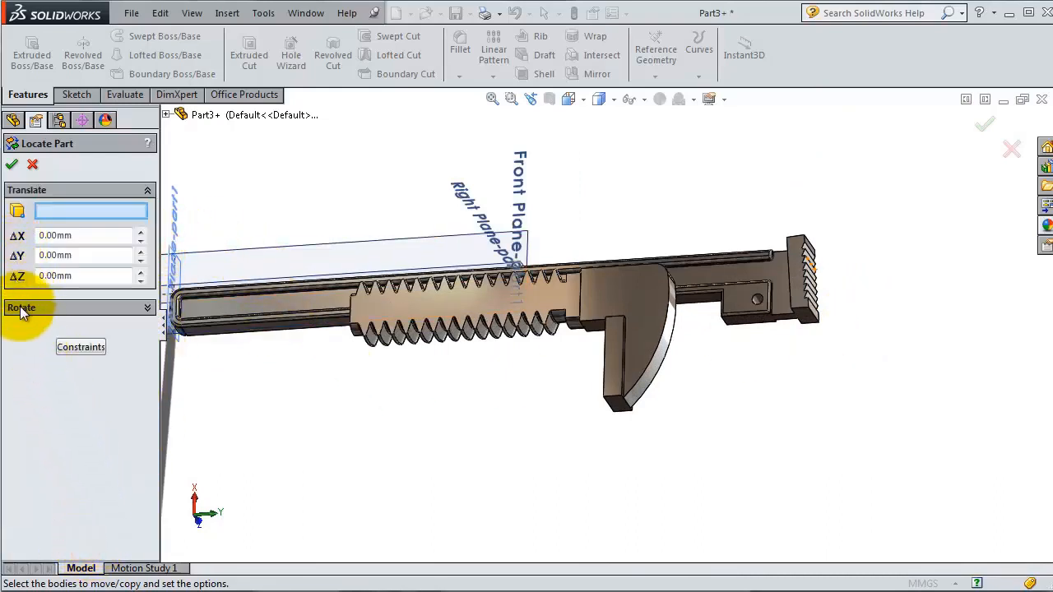
pyautogui.click(146, 307)
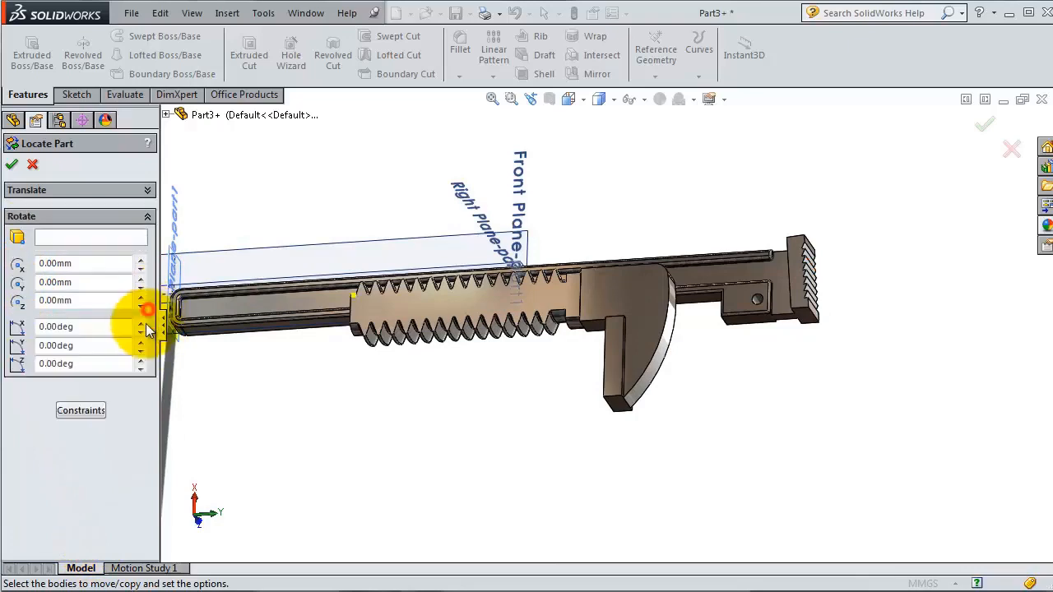
pyautogui.doubleClick(43, 345)
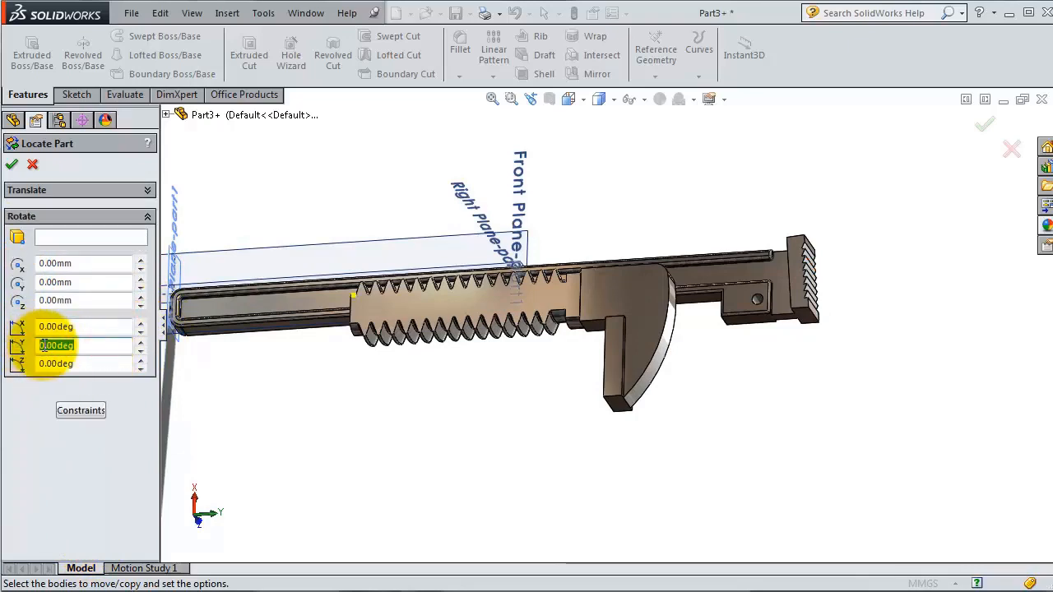
pyautogui.write('180')
pyautogui.press('Return')
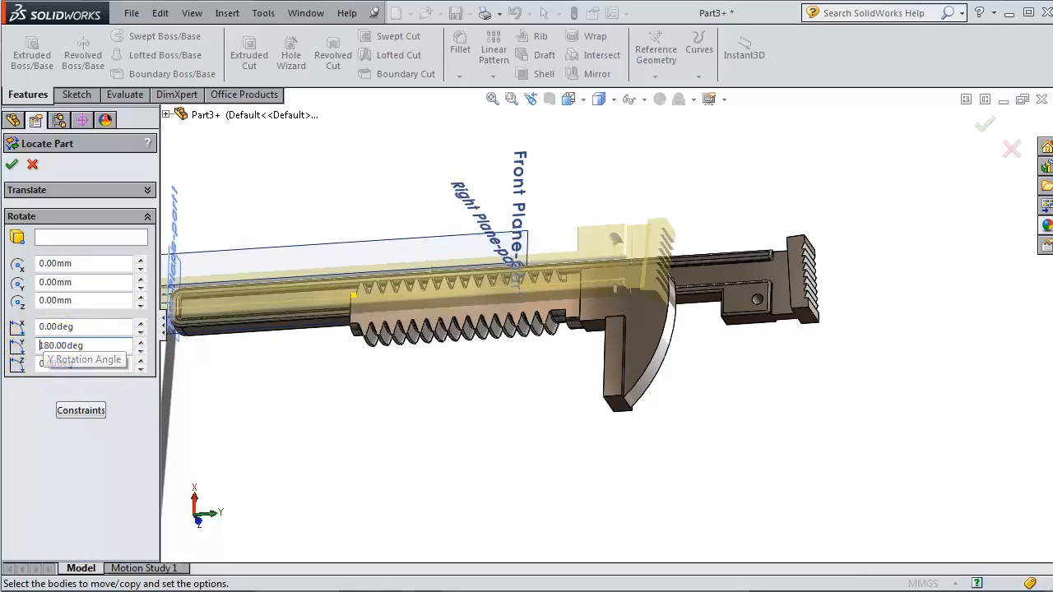
pyautogui.click(9, 167)
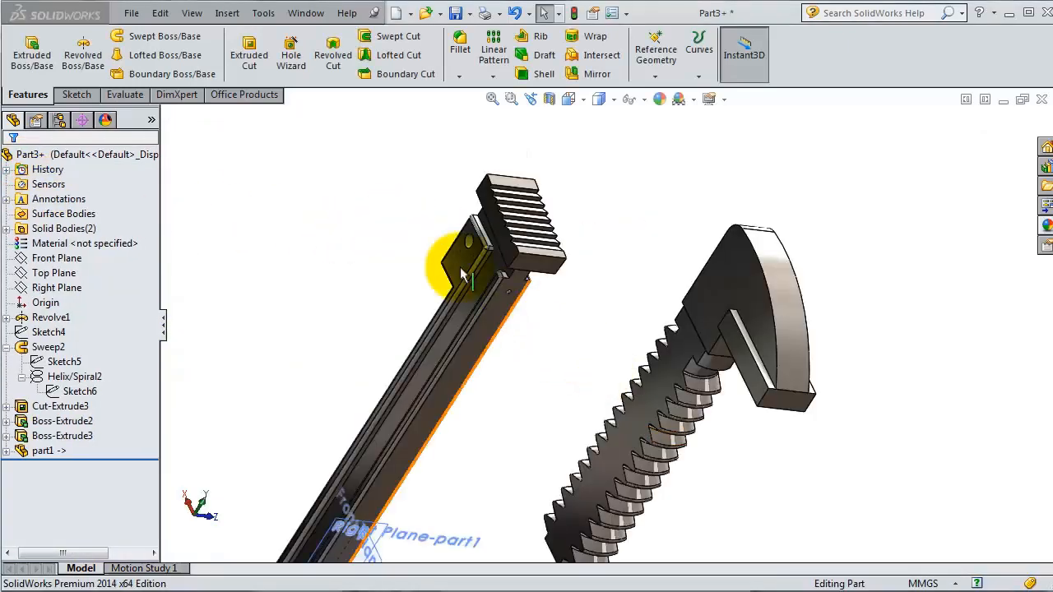
# - Start Move/Copy Body on the movable jaw and add a coincident mate between the end faces of the toothed plate and gripping plate
pyautogui.click(227, 13)
pyautogui.moveTo(257, 67)
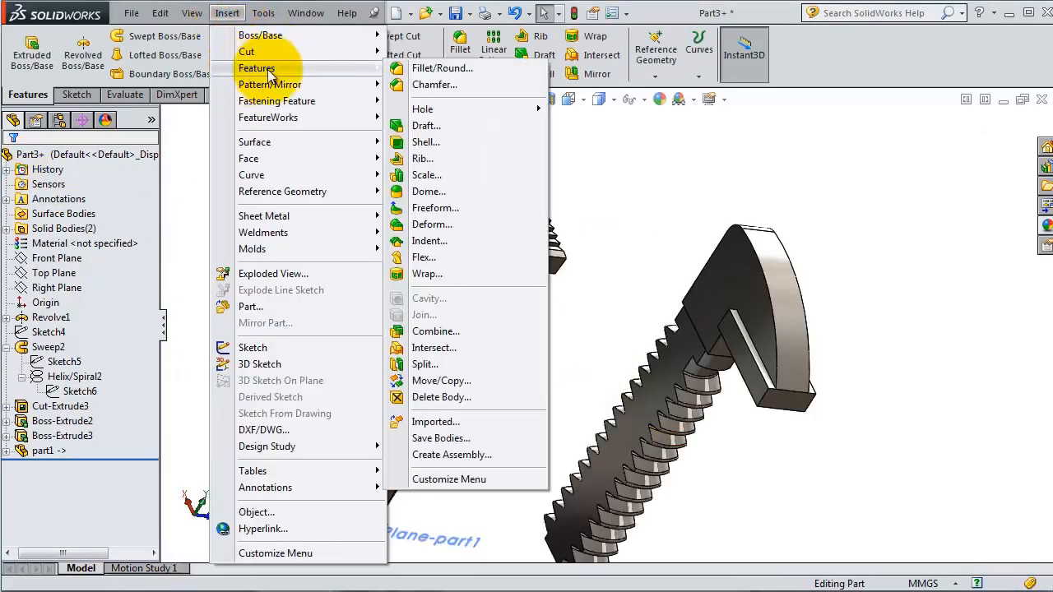
pyautogui.click(441, 380)
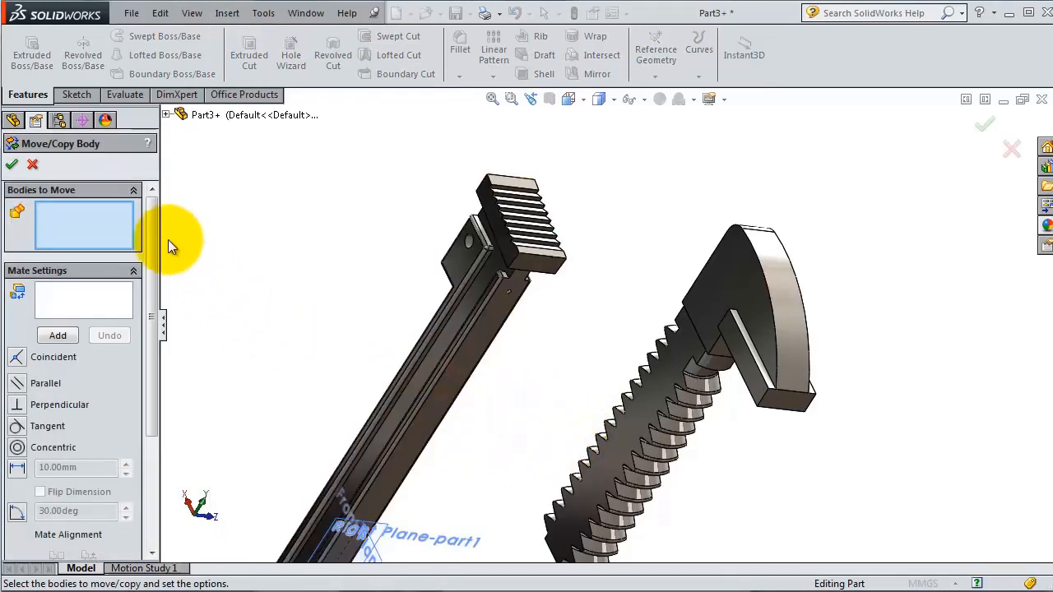
pyautogui.click(741, 292)
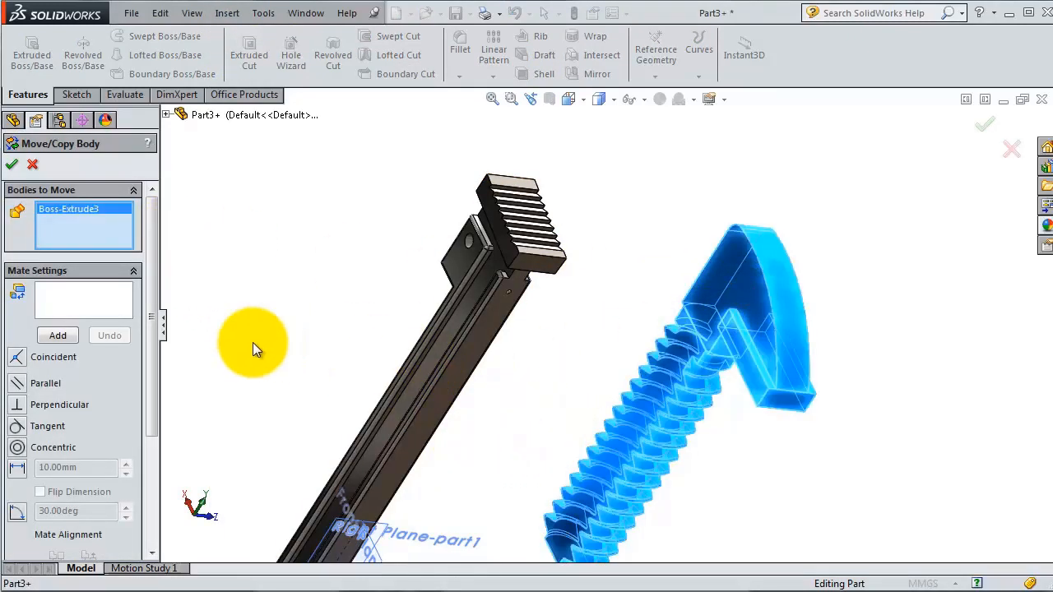
pyautogui.click(43, 356)
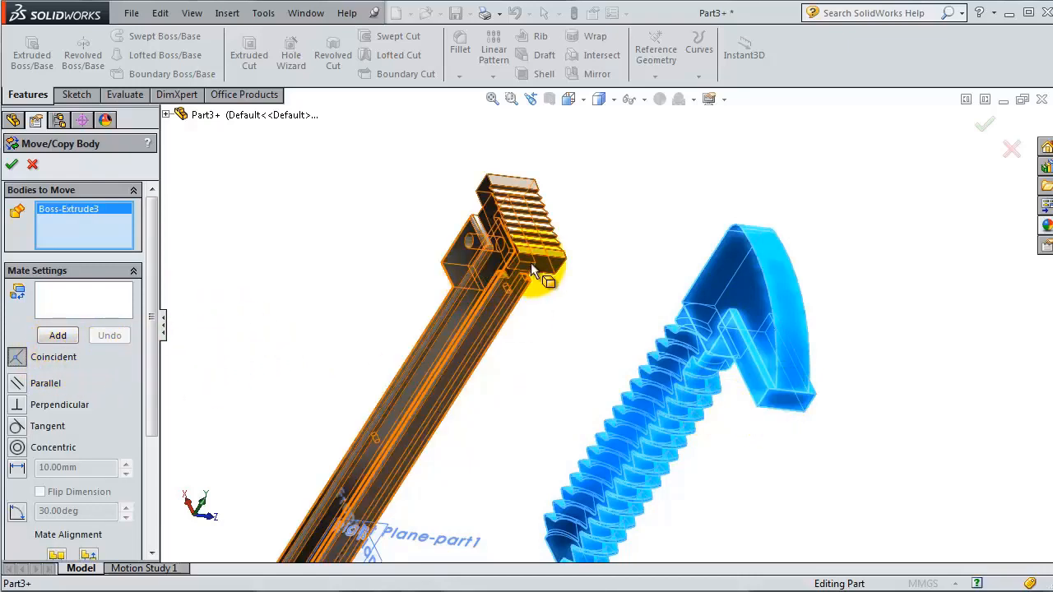
pyautogui.scroll(-5, 524, 268)
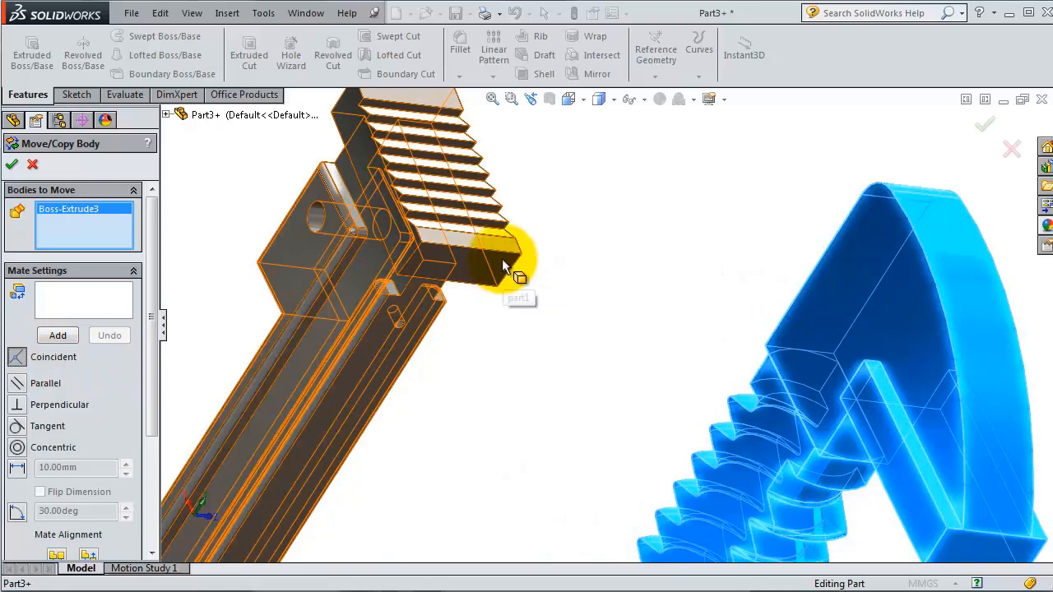
pyautogui.click(99, 294)
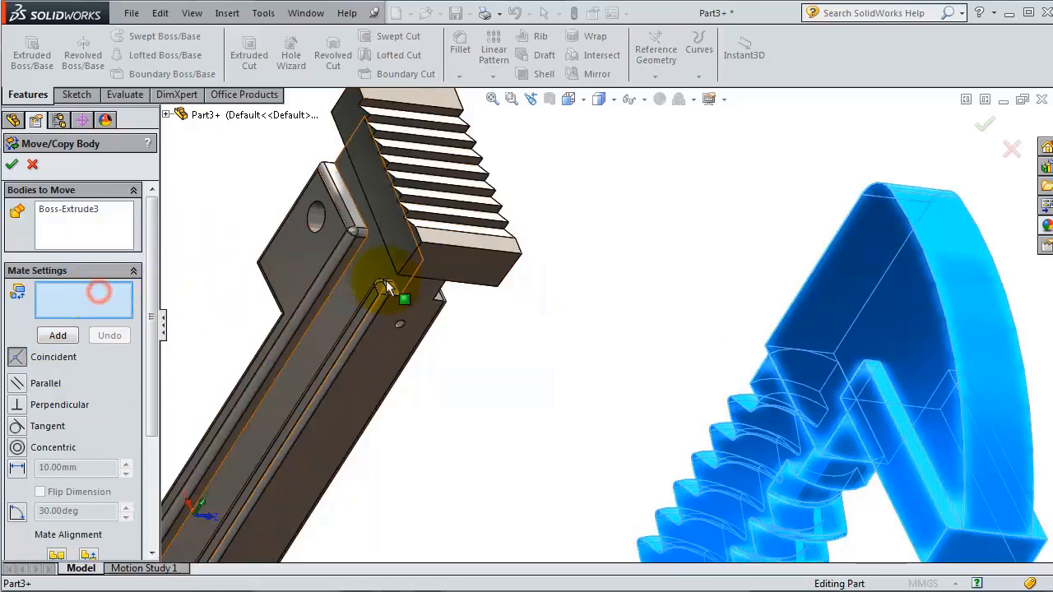
pyautogui.click(427, 256)
pyautogui.click(943, 554)
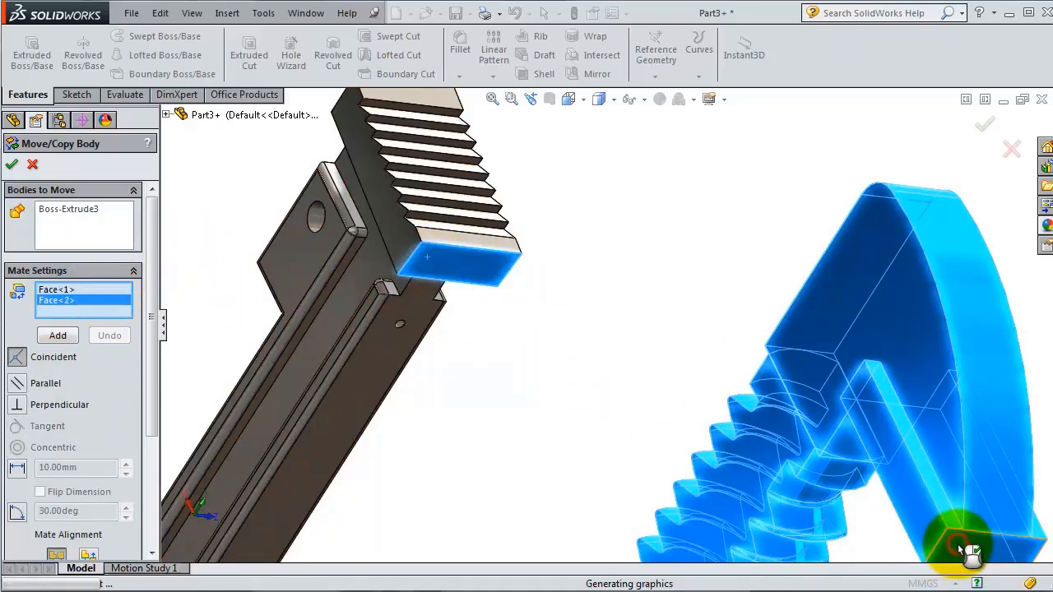
pyautogui.click(56, 352)
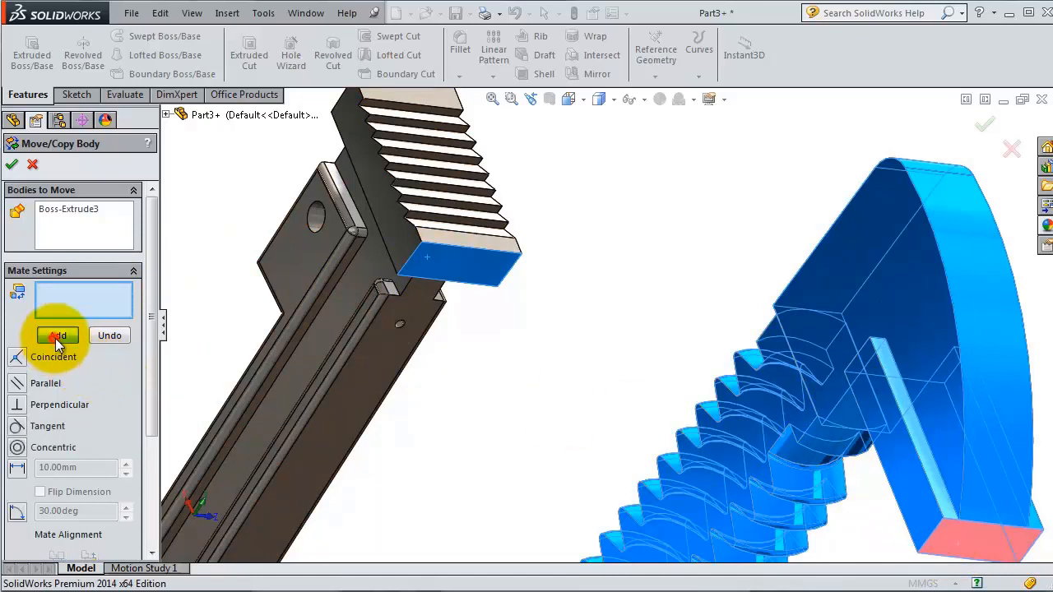
# - Add a coincident mate between the side face of the toothed plate and the side face of the gripping plate
pyautogui.click(404, 249)
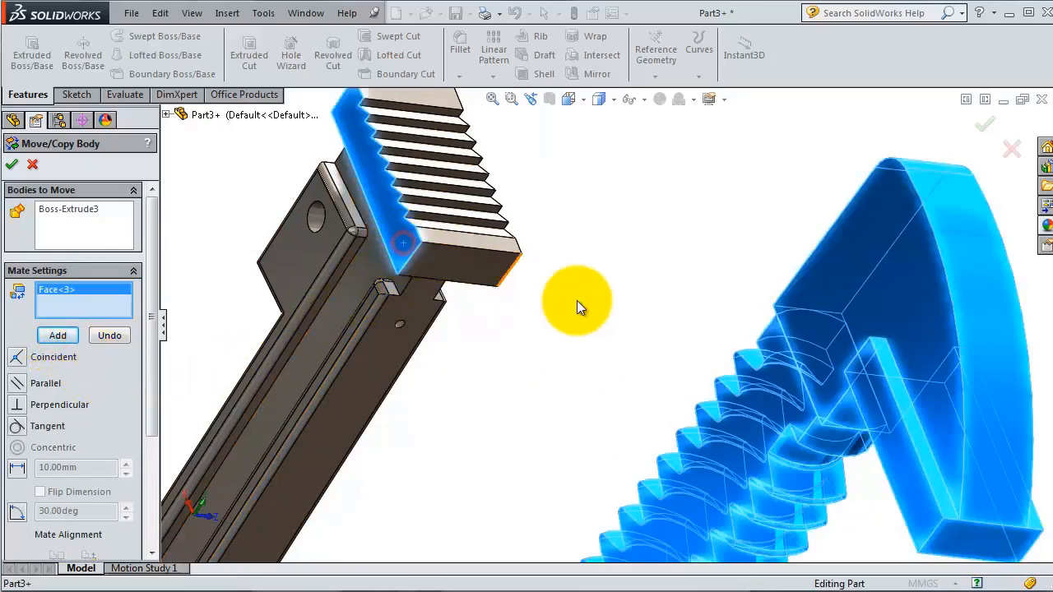
pyautogui.click(897, 416)
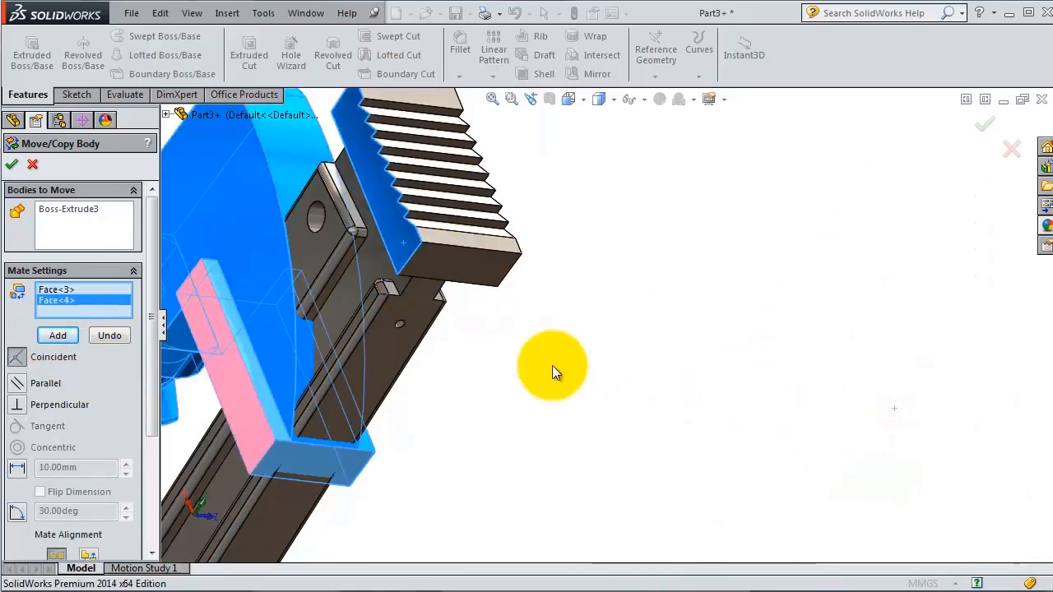
pyautogui.click(58, 335)
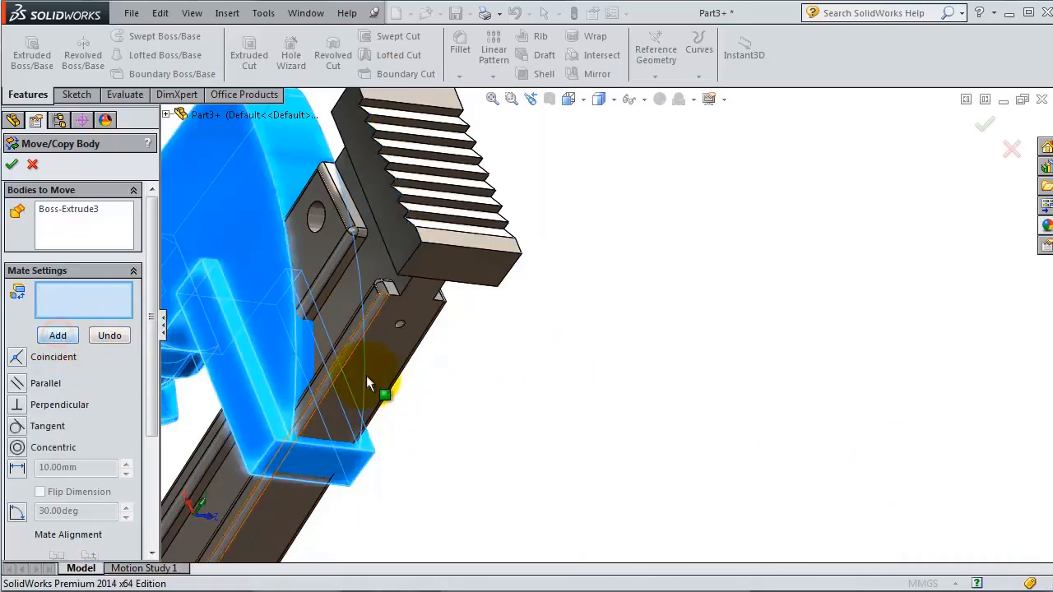
# - Set a 0 mm distance mate between the gripping plate's contact face and a tooth-root edge, and complete the body move
pyautogui.moveTo(376, 387); pyautogui.dragTo(488, 329, button='middle')
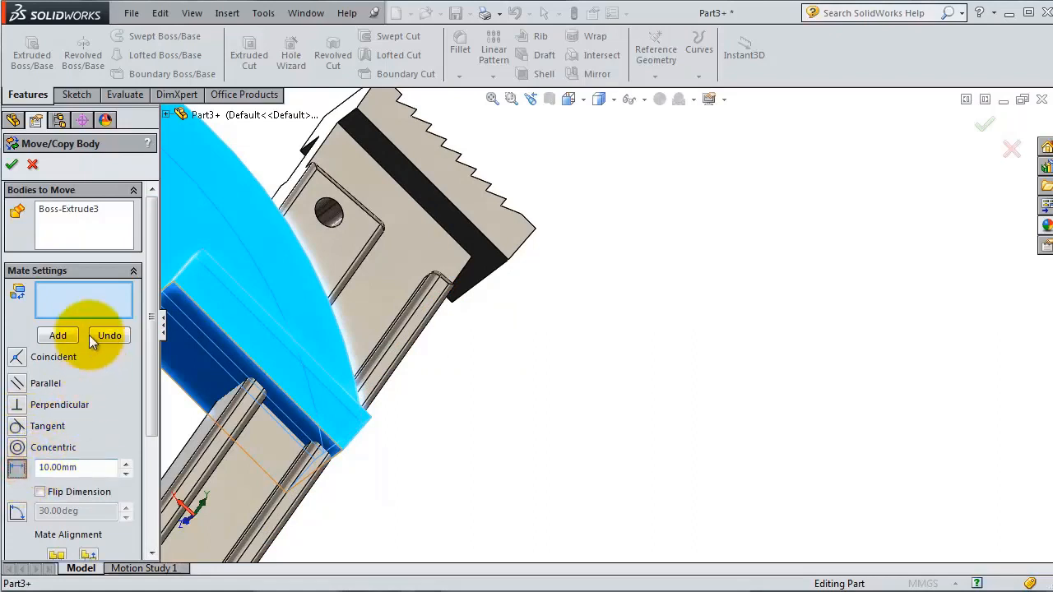
pyautogui.click(206, 369)
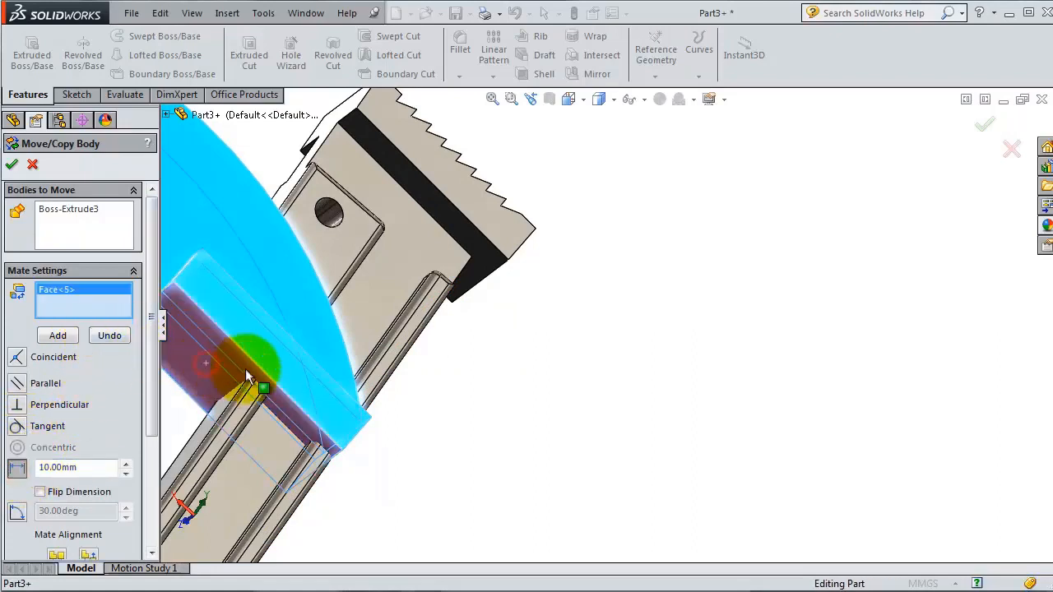
pyautogui.moveTo(540, 223); pyautogui.dragTo(535, 174, button='middle')
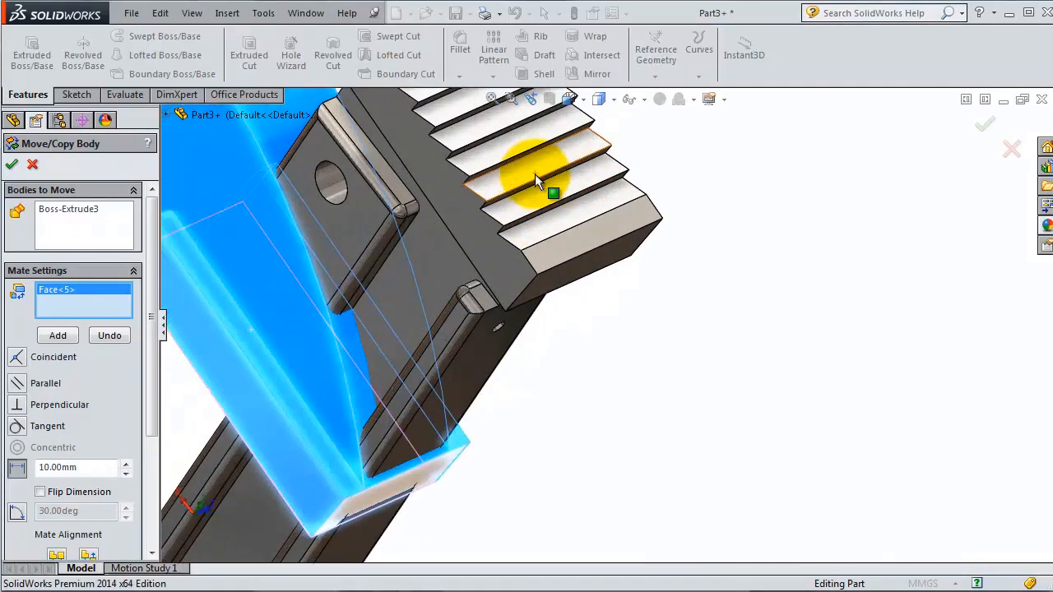
pyautogui.scroll(-5, 534, 175)
pyautogui.click(497, 306)
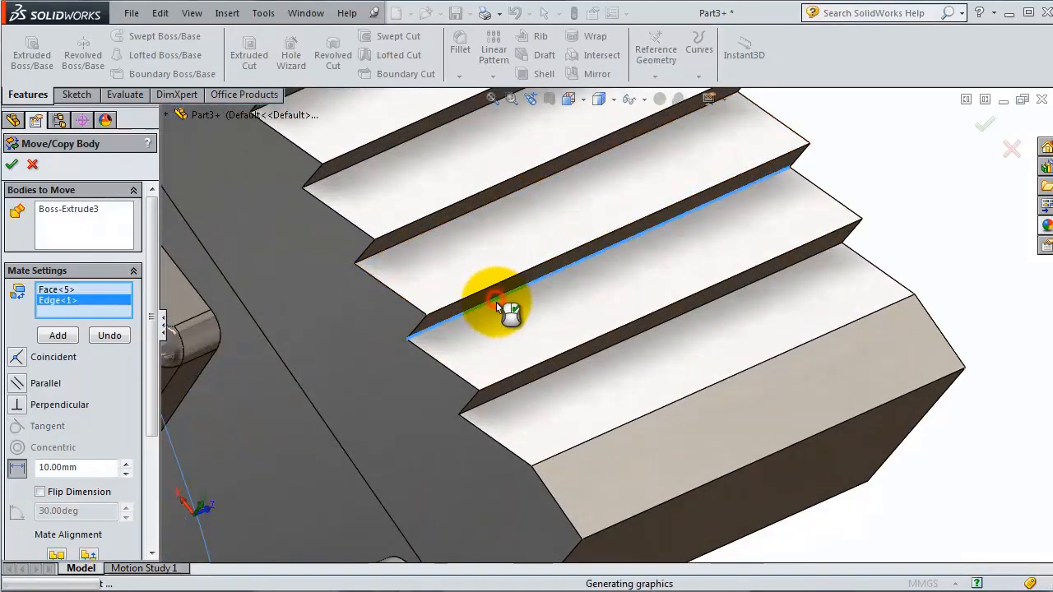
pyautogui.moveTo(498, 302); pyautogui.dragTo(631, 226, button='middle')
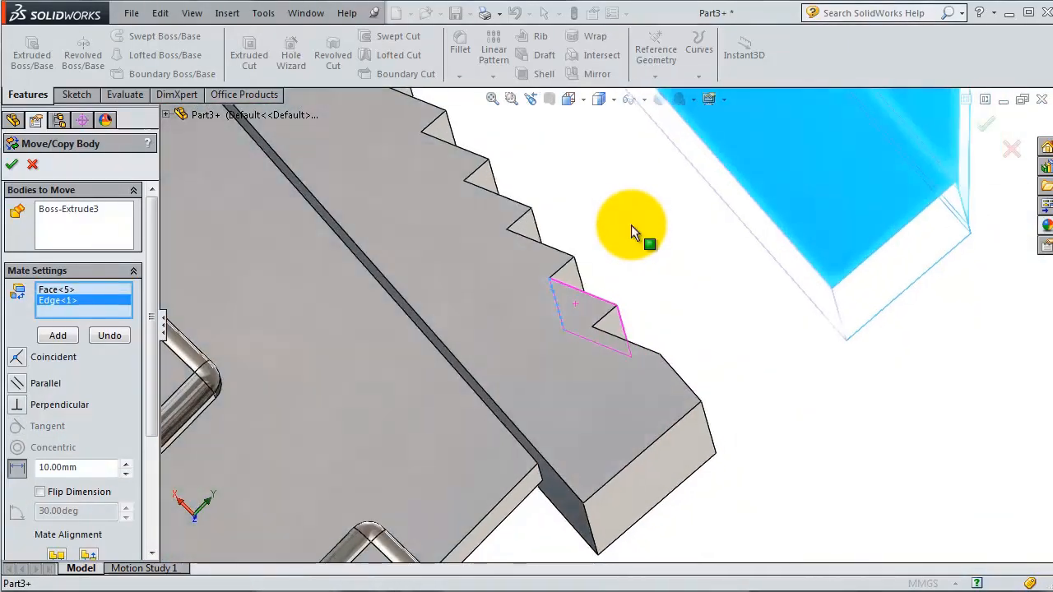
pyautogui.click(93, 468)
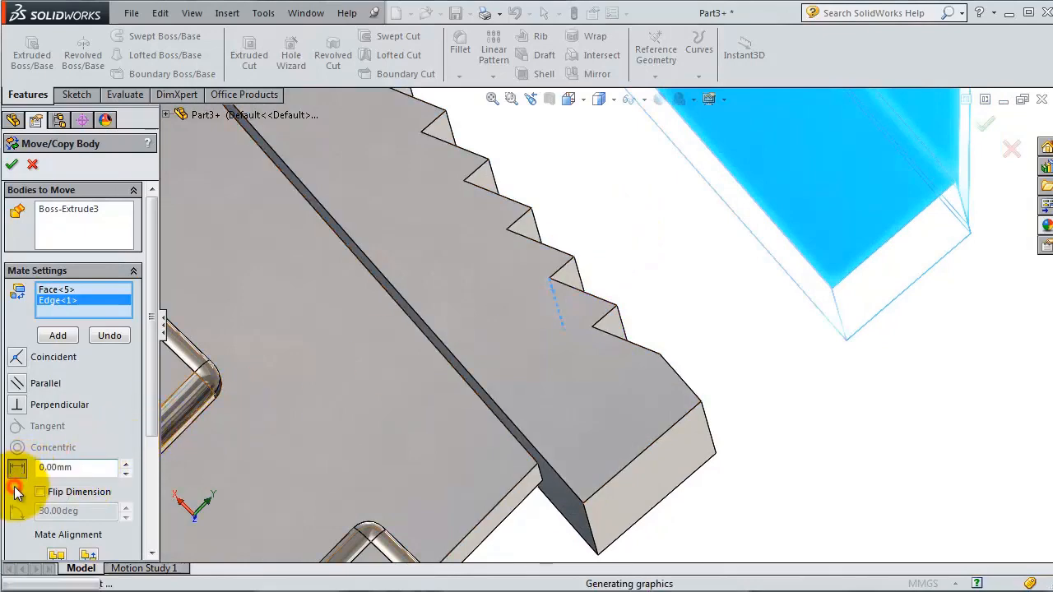
pyautogui.moveTo(434, 419); pyautogui.dragTo(409, 189, button='middle')
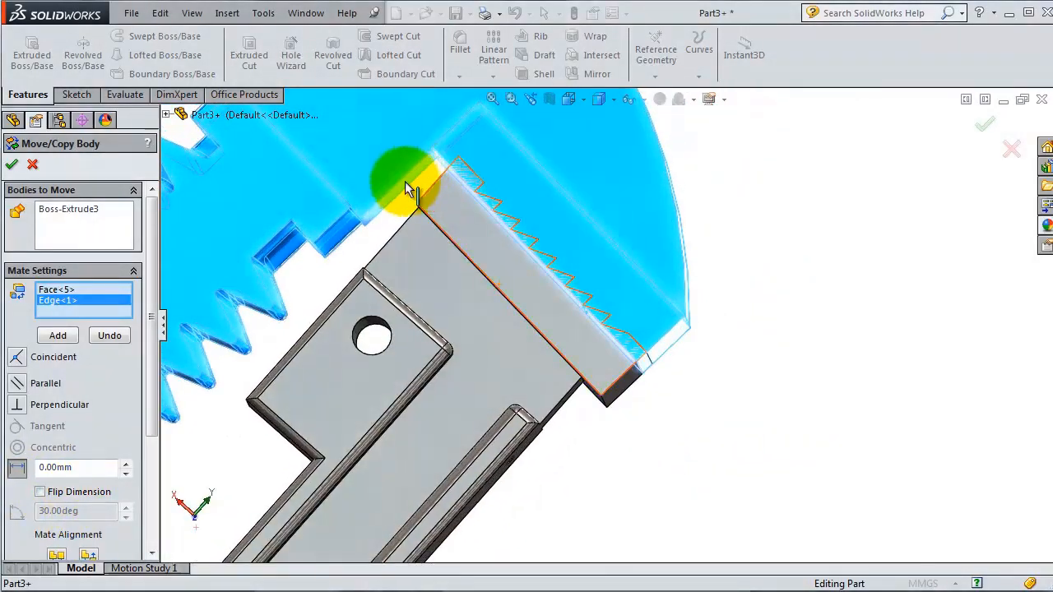
pyautogui.click(14, 167)
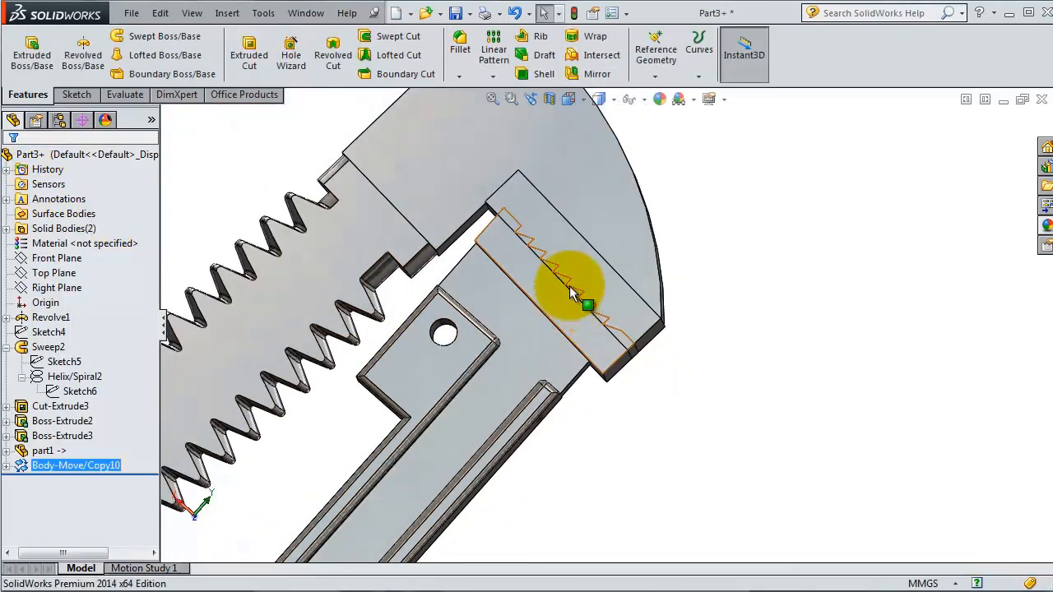
# - Start an Intersect of the moved jaw body with the inserted part1 body and compute their regions
pyautogui.moveTo(572, 294); pyautogui.dragTo(598, 210, button='middle')
pyautogui.click(591, 54)
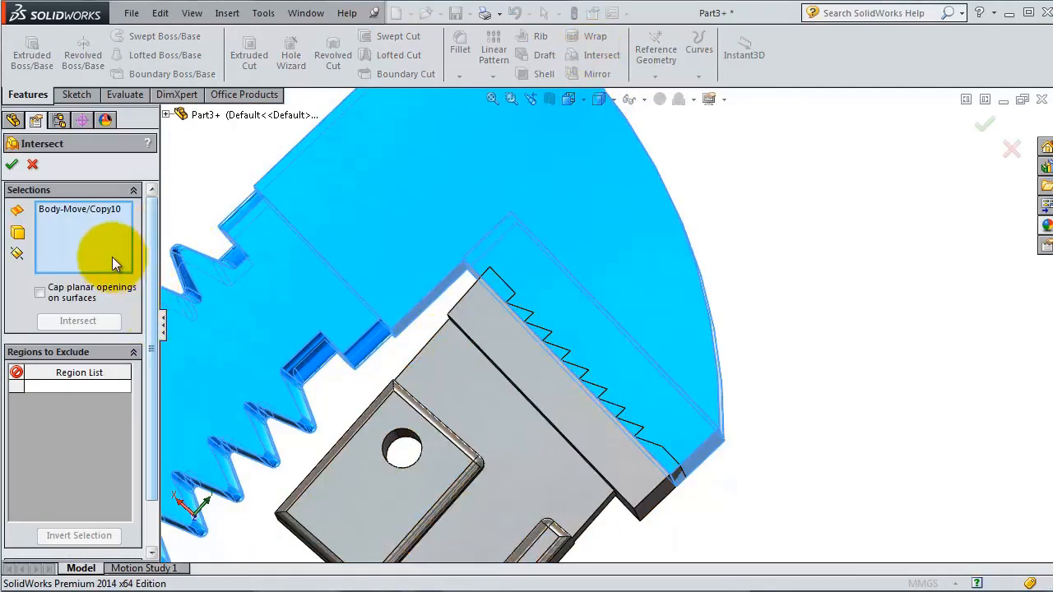
pyautogui.click(511, 433)
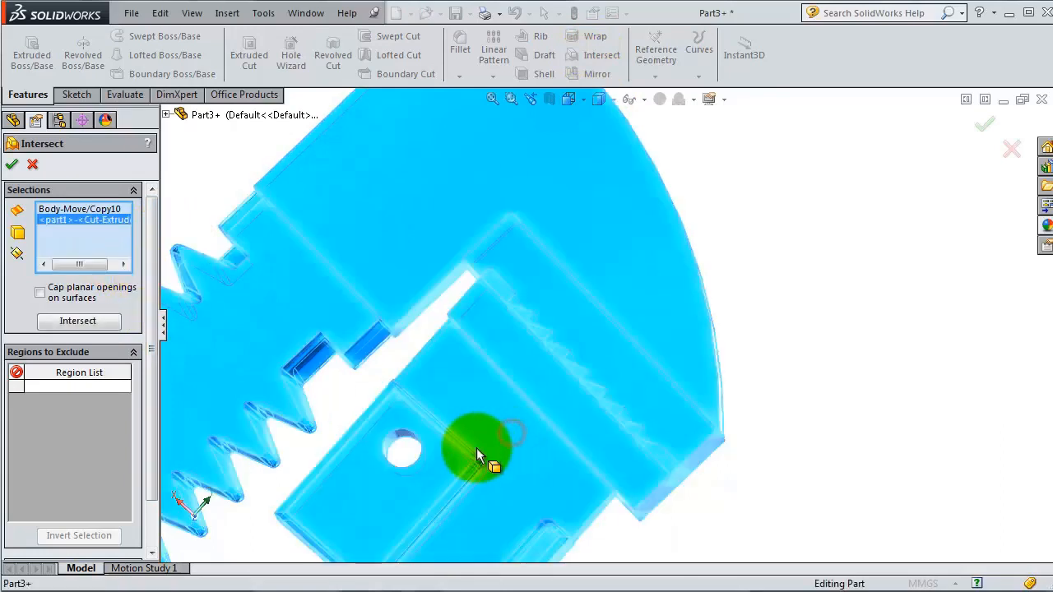
pyautogui.click(105, 324)
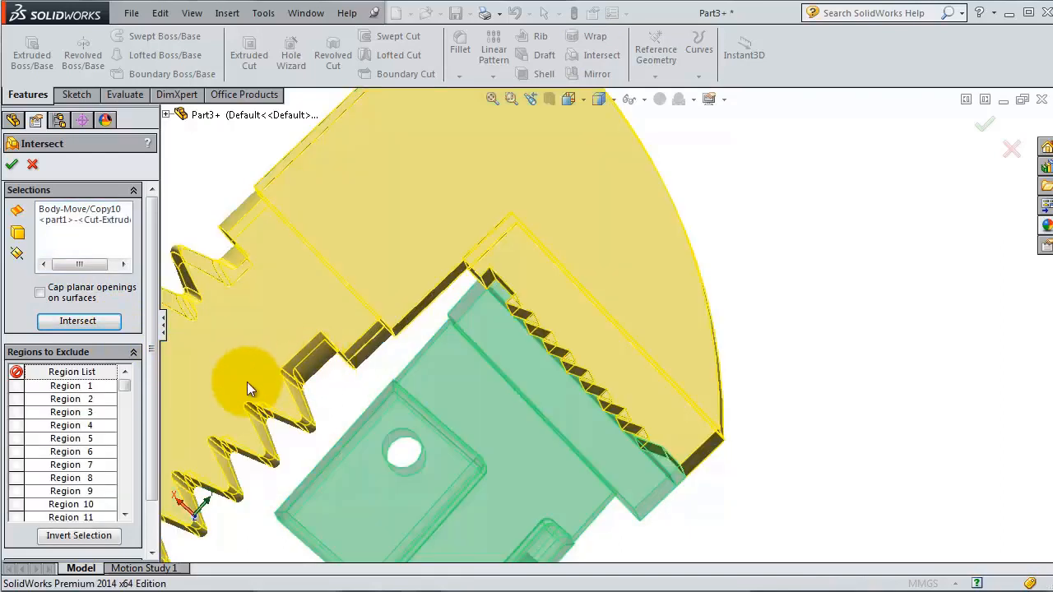
# - Exclude Regions 1 to 11 from the Intersect result and complete the feature
pyautogui.click(15, 386)
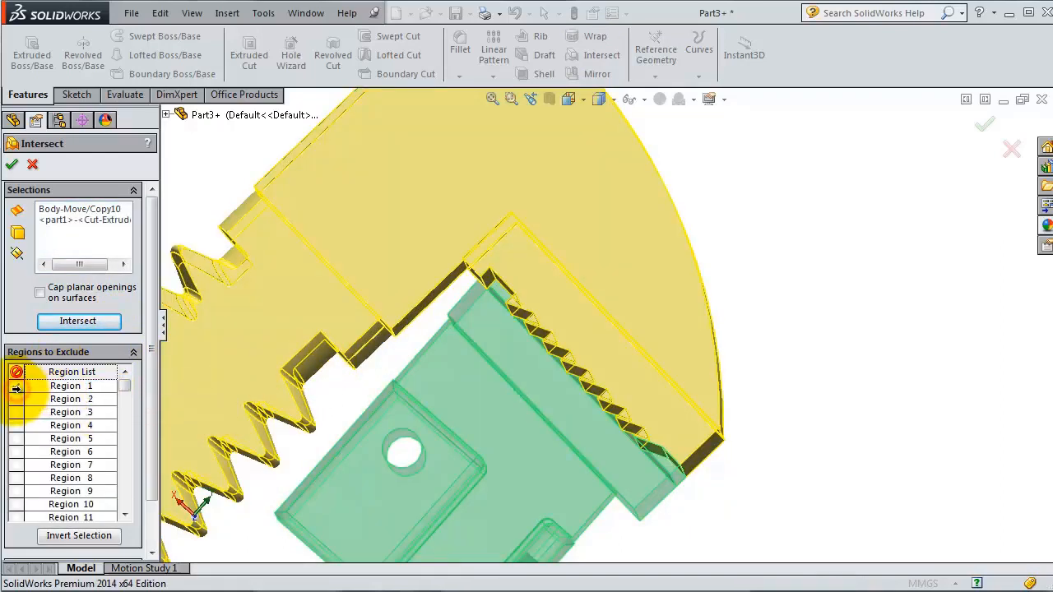
pyautogui.click(16, 399)
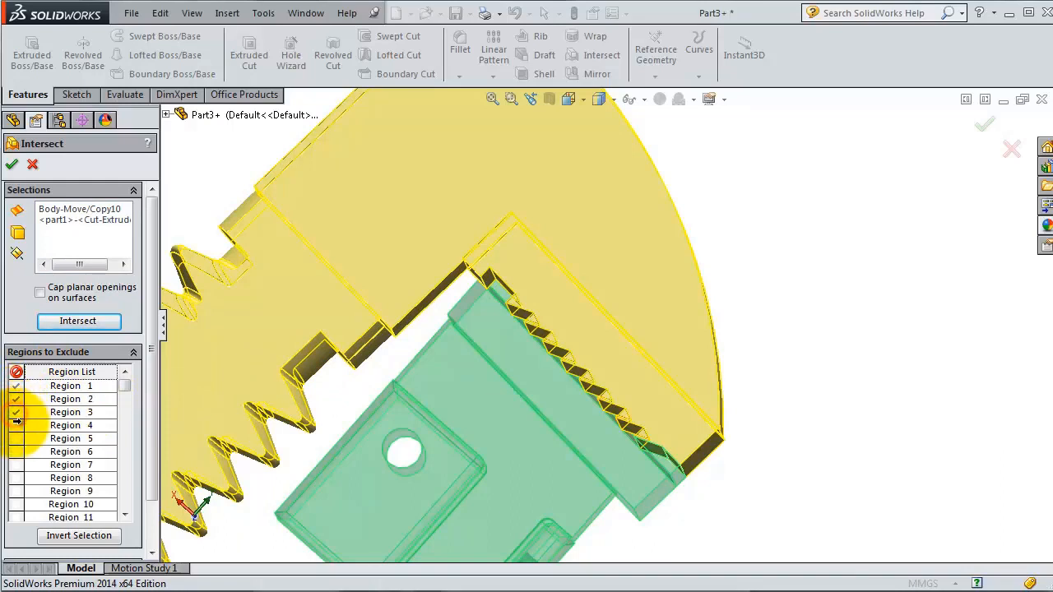
pyautogui.click(16, 438)
pyautogui.click(15, 452)
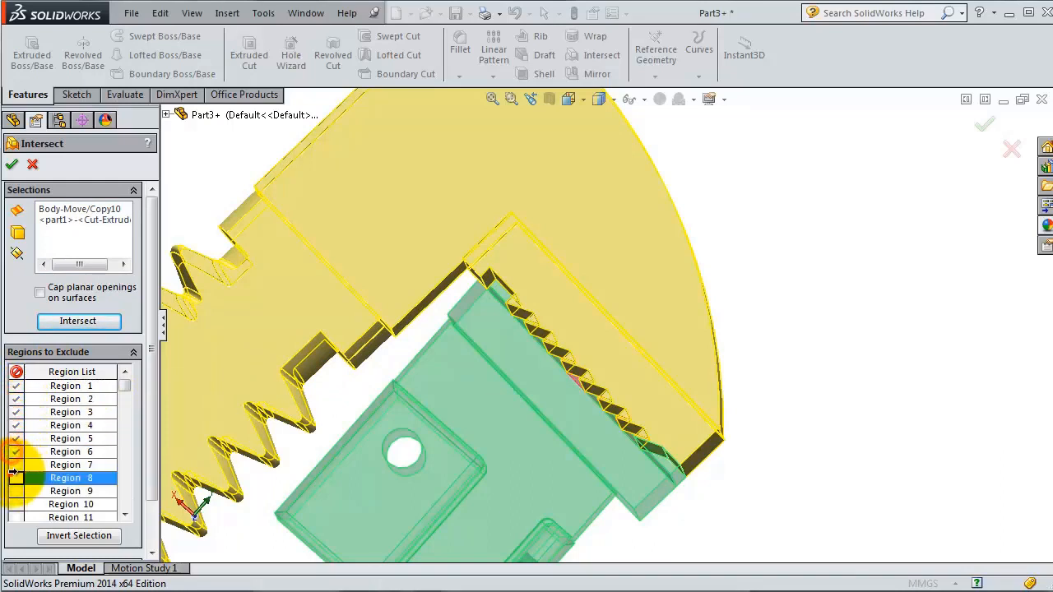
pyautogui.click(15, 478)
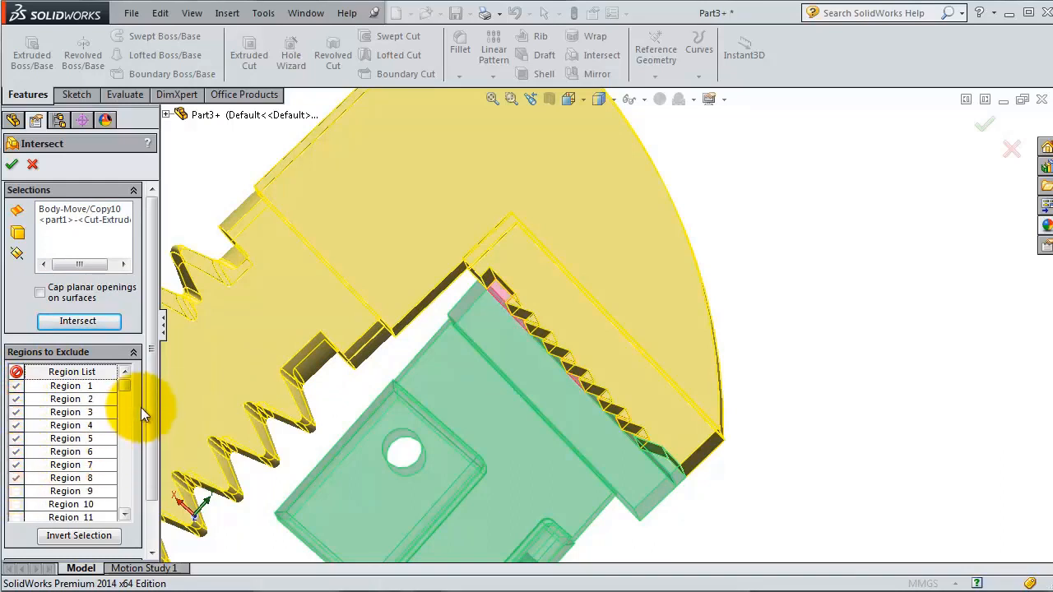
pyautogui.click(15, 492)
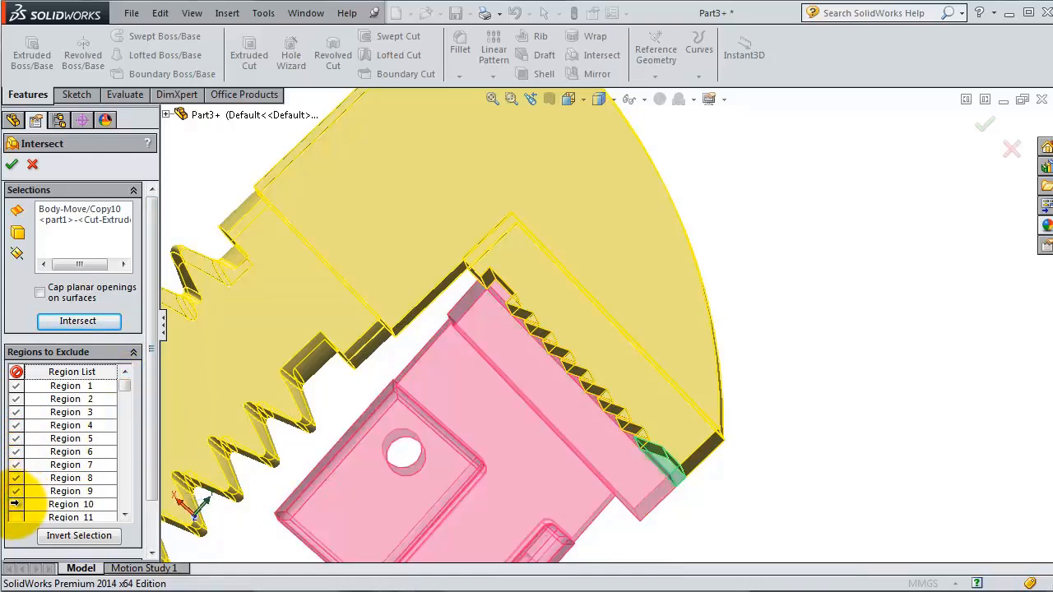
pyautogui.click(14, 505)
pyautogui.click(14, 517)
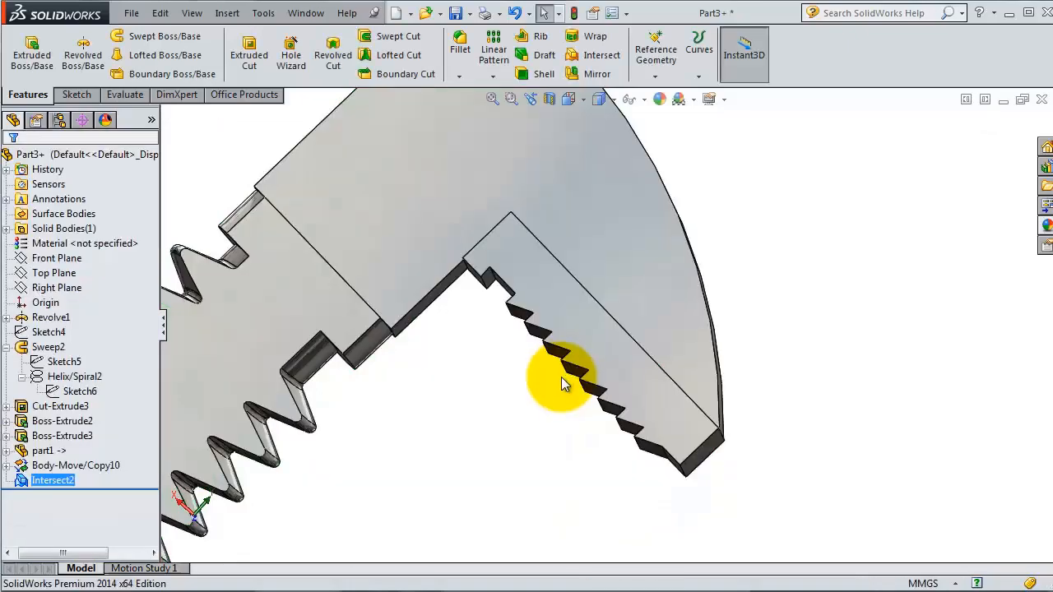
# - Start a sketch on the narrow raised face at the inner end of the gripping plate and convert its boundary edges into sketch lines
pyautogui.moveTo(562, 377); pyautogui.dragTo(585, 250, button='middle')
pyautogui.scroll(1, 583, 247)
pyautogui.scroll(-7, 562, 211)
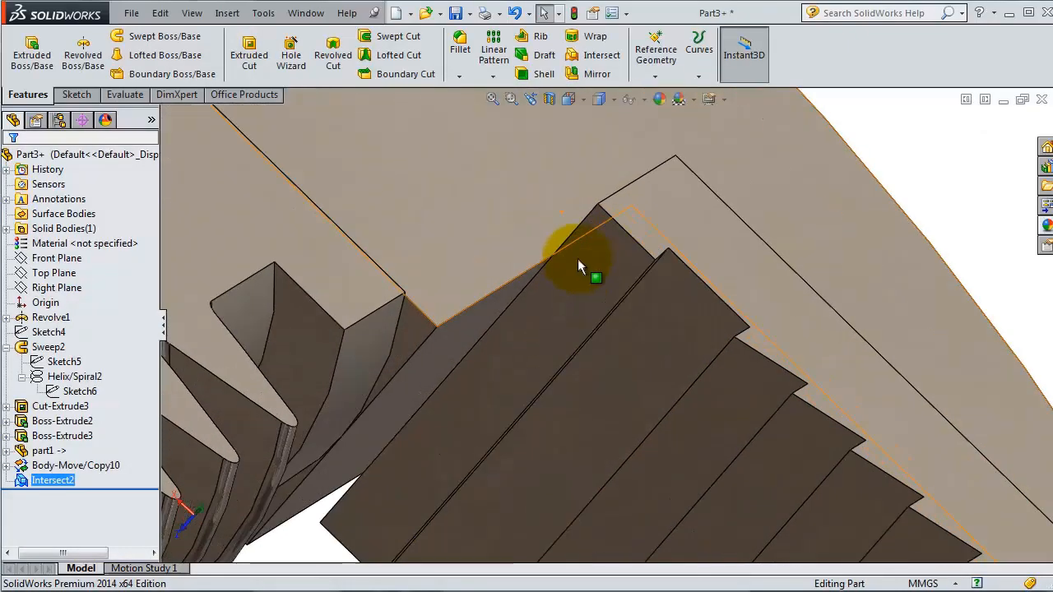
pyautogui.click(581, 279)
pyautogui.click(645, 228)
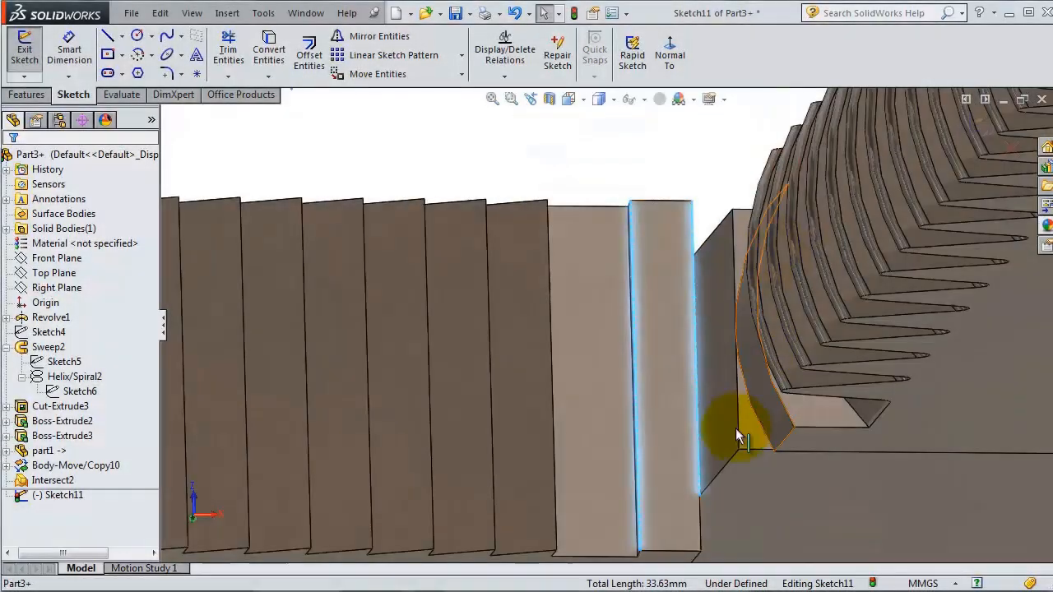
pyautogui.scroll(-2, 724, 461)
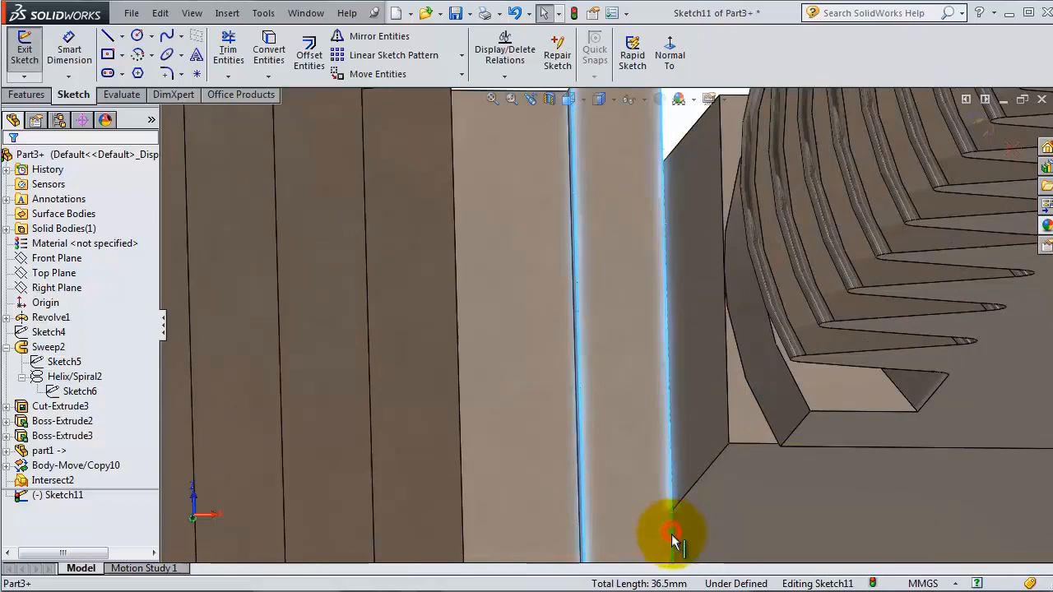
pyautogui.scroll(2, 672, 536)
pyautogui.keyDown('ctrl'); pyautogui.click(632, 510); pyautogui.keyUp('ctrl')
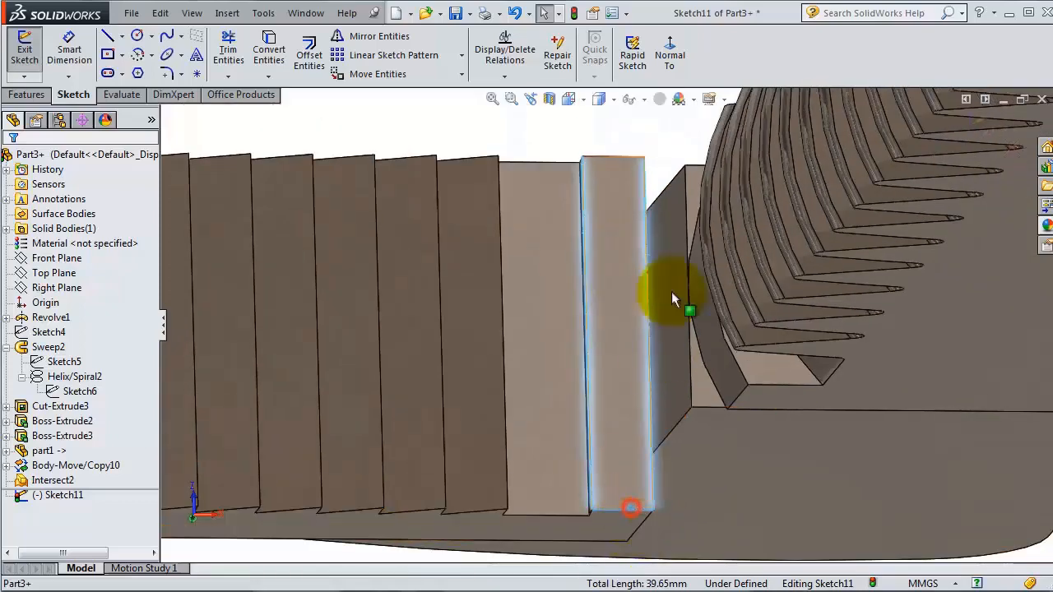
pyautogui.scroll(-2, 610, 137)
pyautogui.keyDown('ctrl'); pyautogui.click(606, 189); pyautogui.keyUp('ctrl')
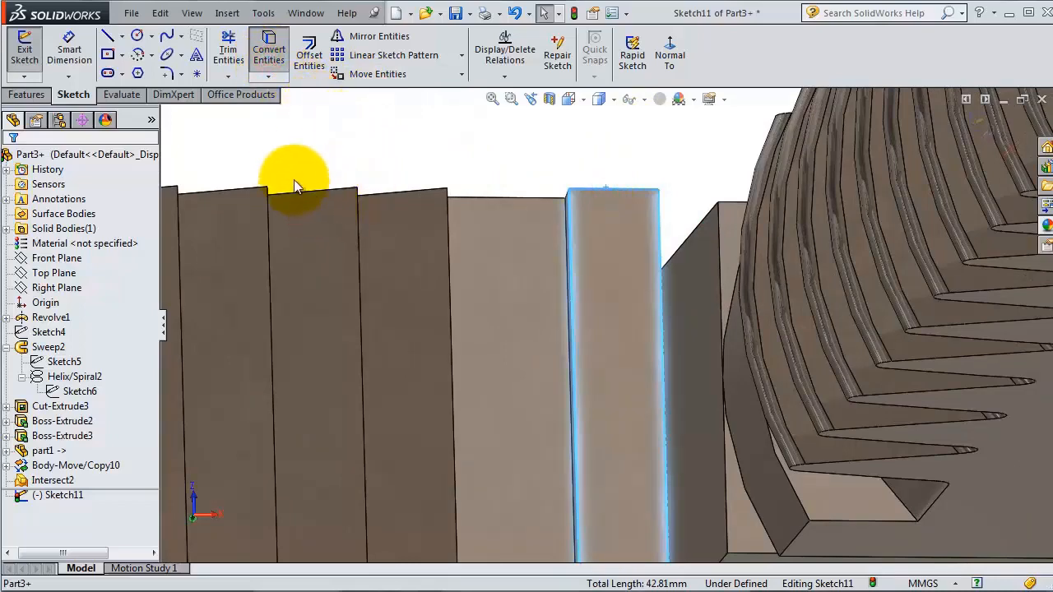
# - Cut away the converted rectangle with an Extruded Cut set to Up To Surface, ending at the neighbouring lower face beside the teeth
pyautogui.click(26, 94)
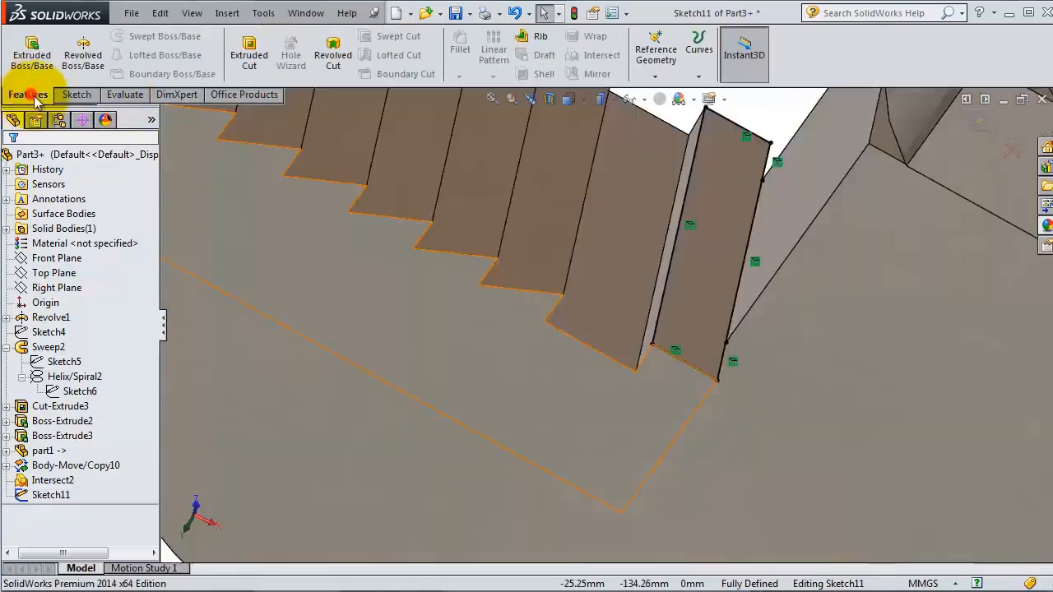
pyautogui.click(249, 55)
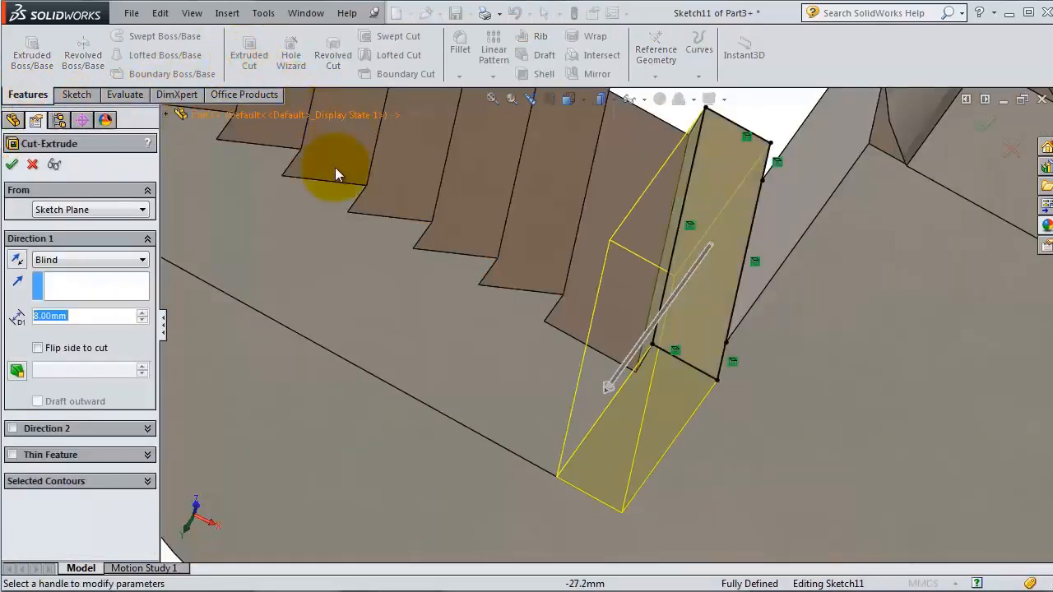
pyautogui.click(58, 256)
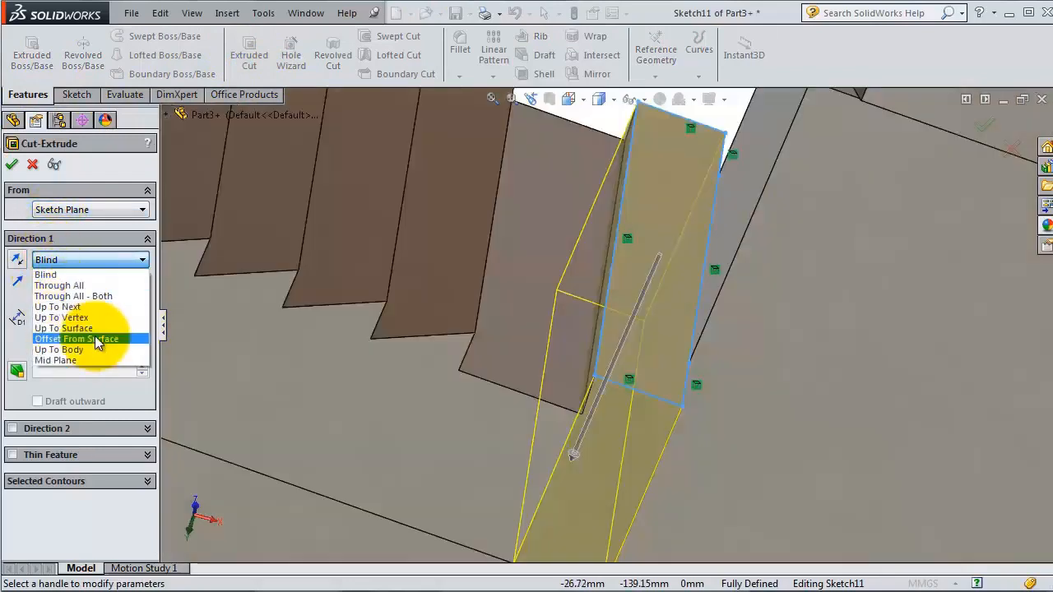
pyautogui.click(74, 328)
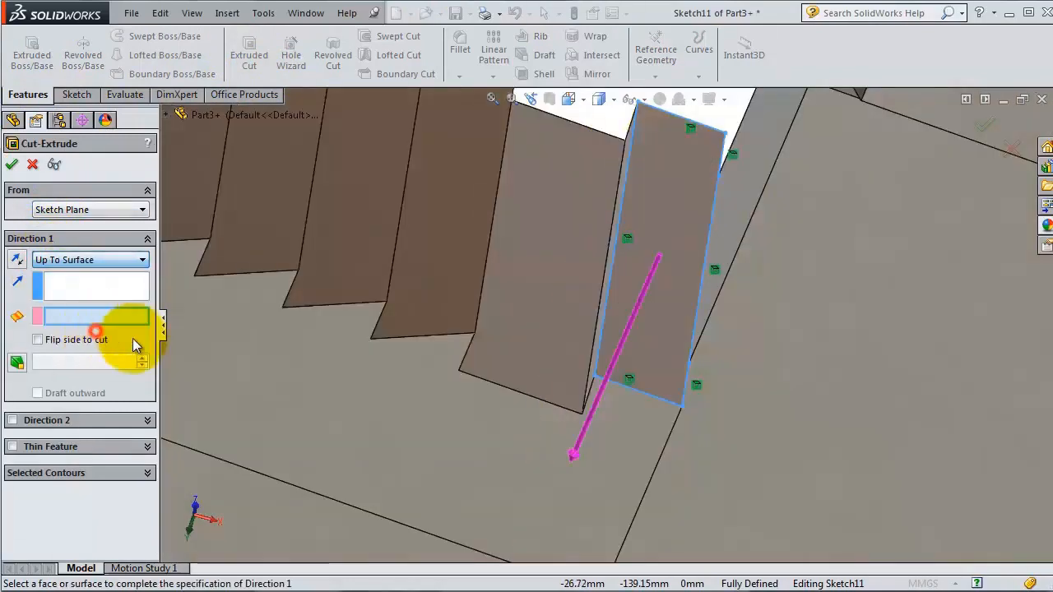
pyautogui.click(515, 302)
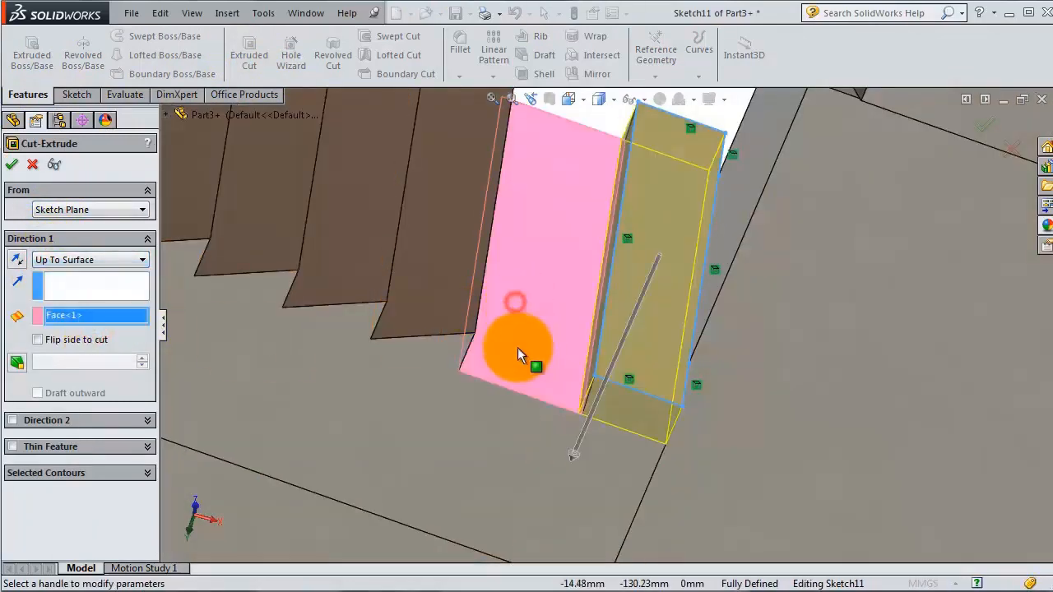
pyautogui.click(13, 169)
# - Expand Cut-Extrude4 and hide its Sketch11
pyautogui.moveTo(623, 340); pyautogui.dragTo(596, 278, button='middle')
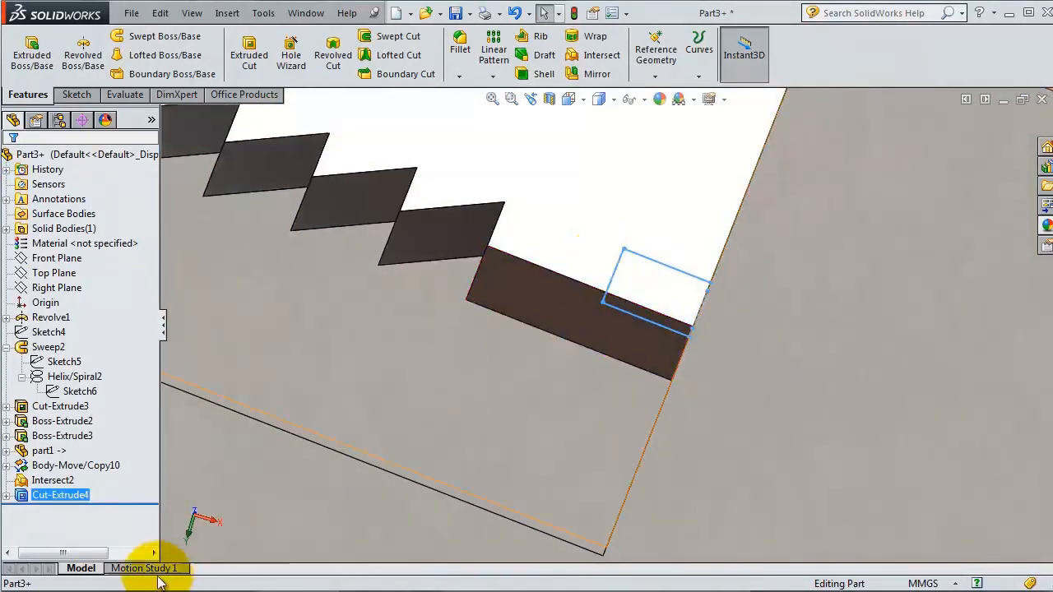
pyautogui.click(7, 496)
pyautogui.click(53, 509)
pyautogui.click(48, 484)
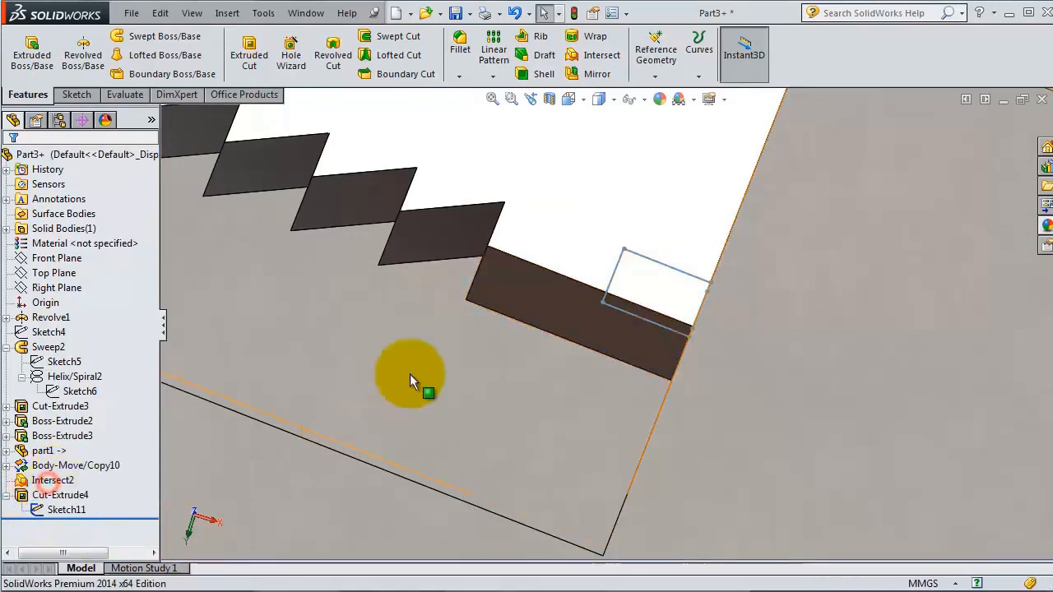
pyautogui.click(67, 509)
pyautogui.click(79, 481)
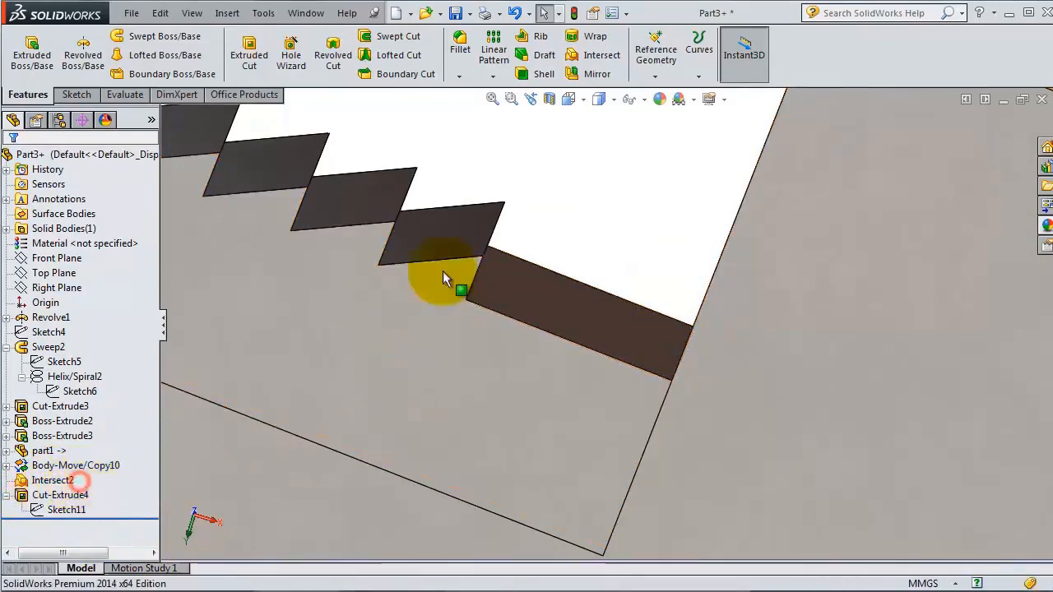
# - Save the finished movable jaw part
pyautogui.moveTo(550, 233); pyautogui.dragTo(754, 377, button='middle')
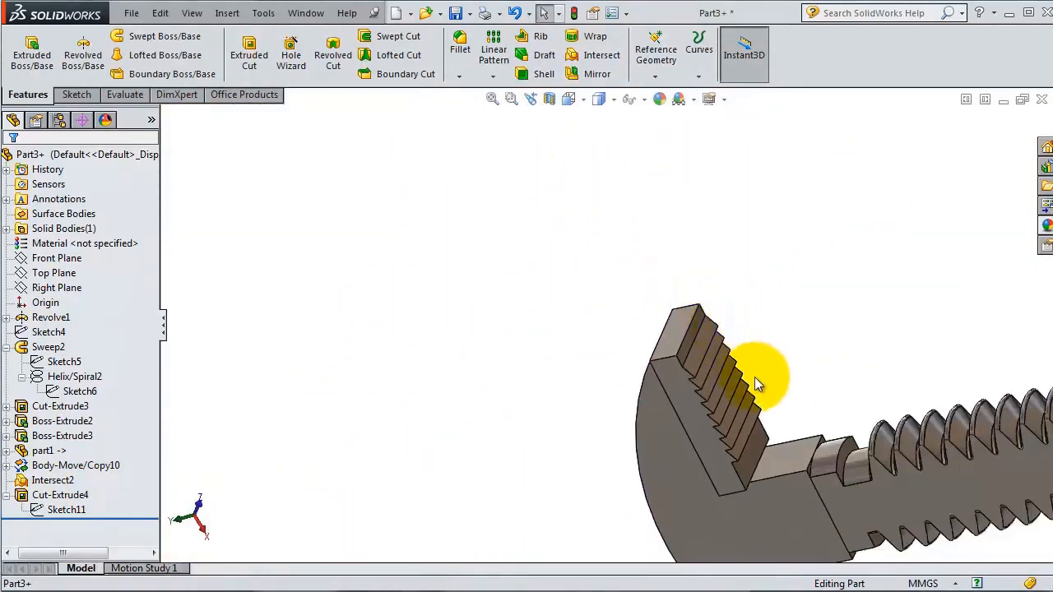
pyautogui.click(455, 13)
pyautogui.scroll(4, 790, 477)
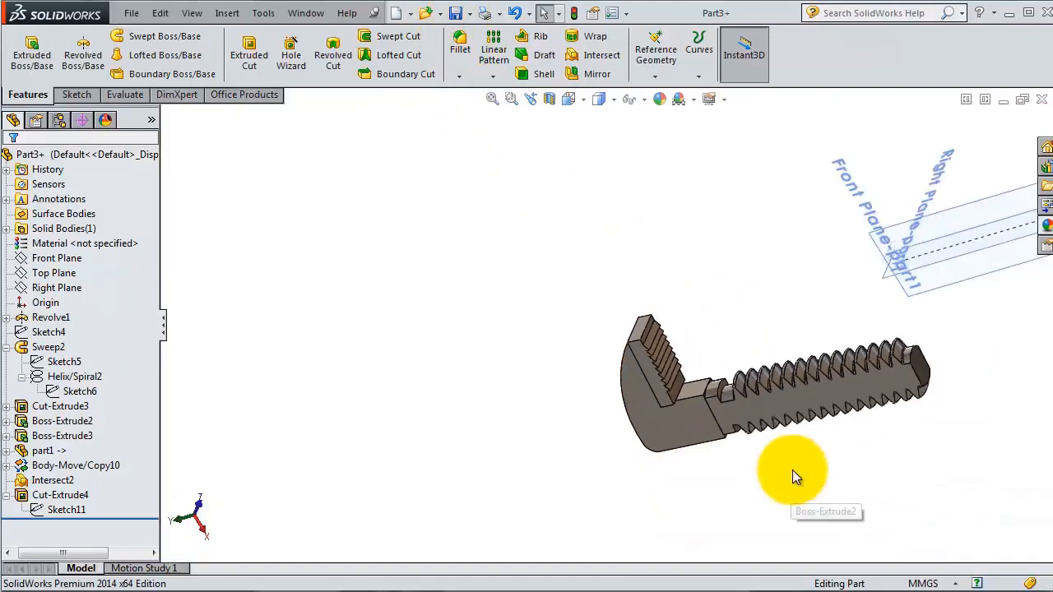
pyautogui.moveTo(811, 453); pyautogui.dragTo(851, 536, button='middle')
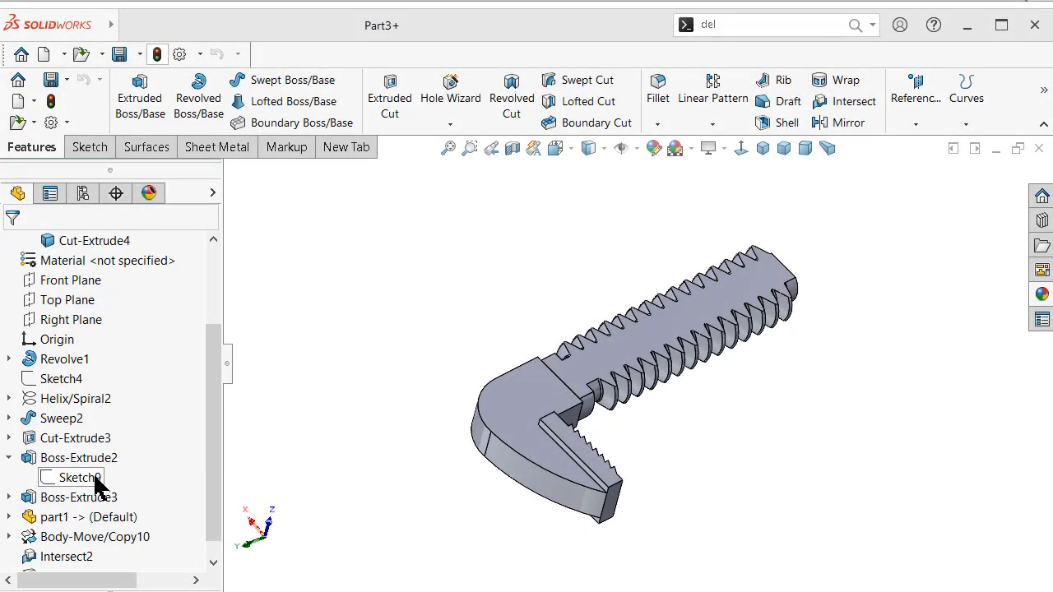
# - Open Sketch9 of Boss-Extrude2 for editing and set the corner arc's radius to 17 mm
pyautogui.click(79, 477)
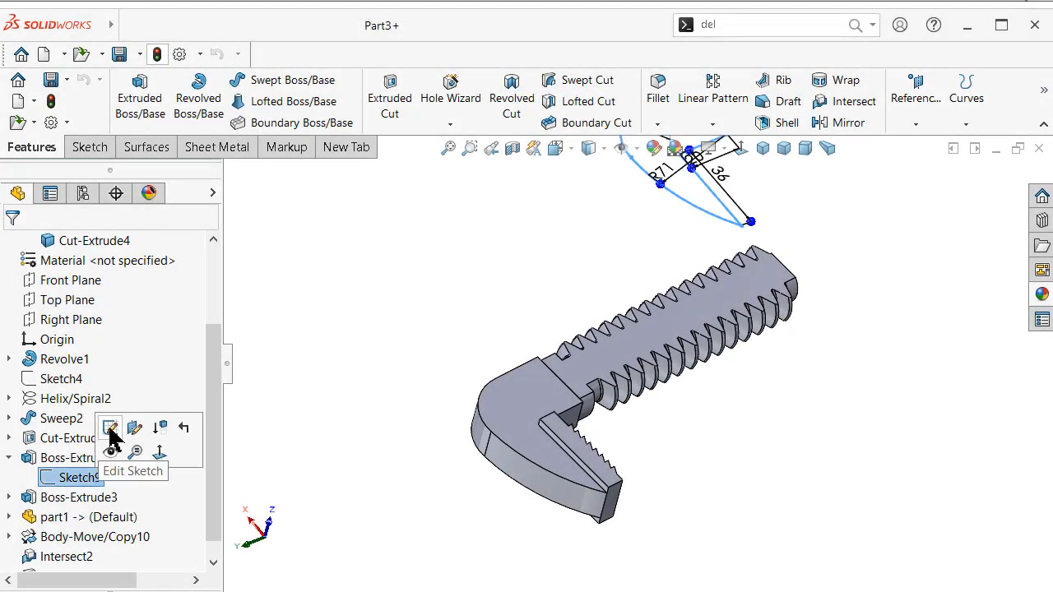
pyautogui.click(110, 429)
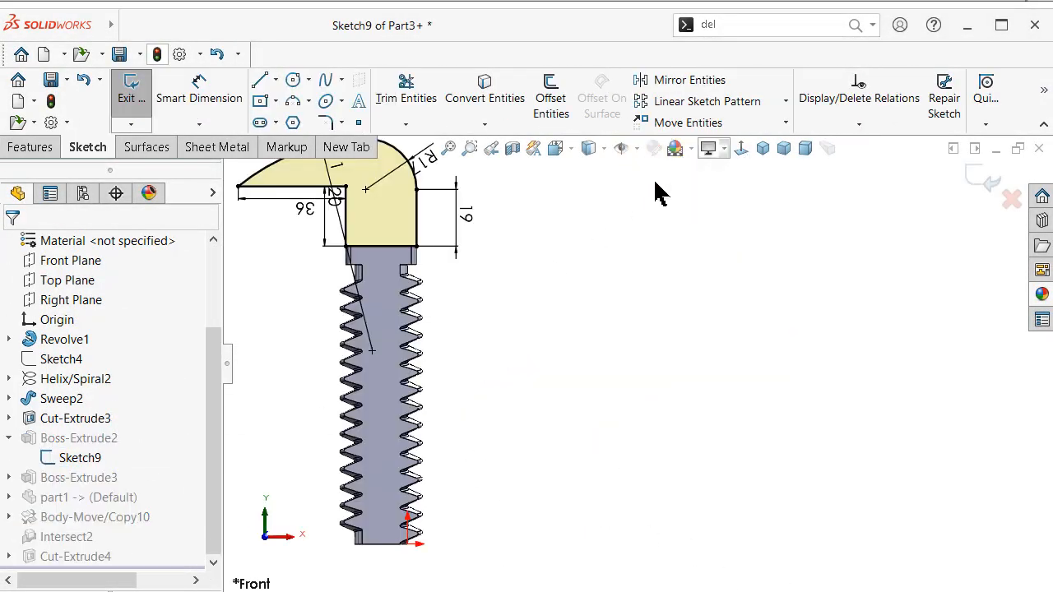
pyautogui.scroll(-5, 411, 196)
pyautogui.scroll(-2, 534, 263)
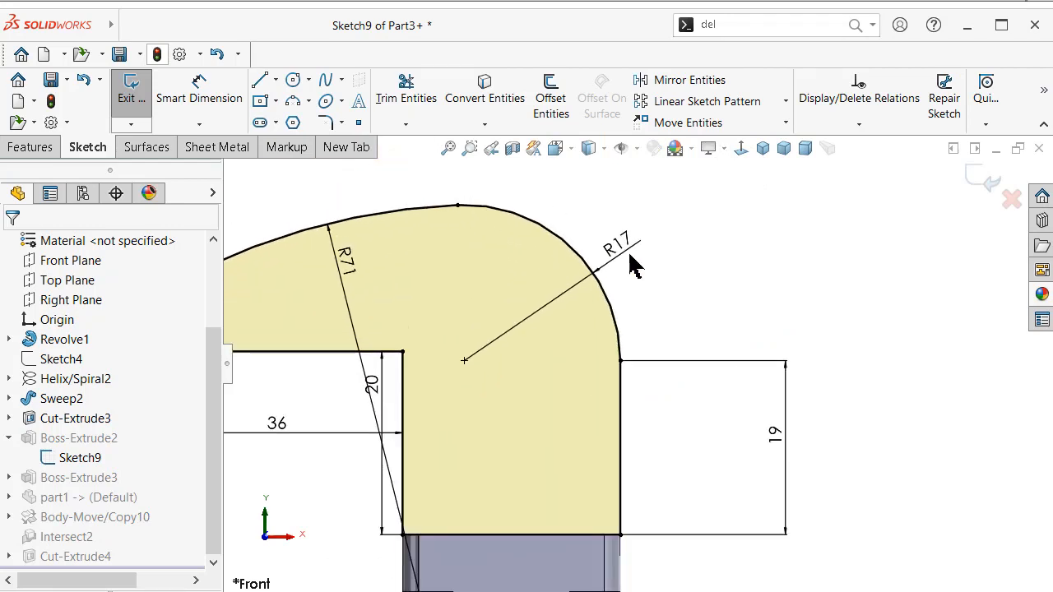
pyautogui.doubleClick(625, 256)
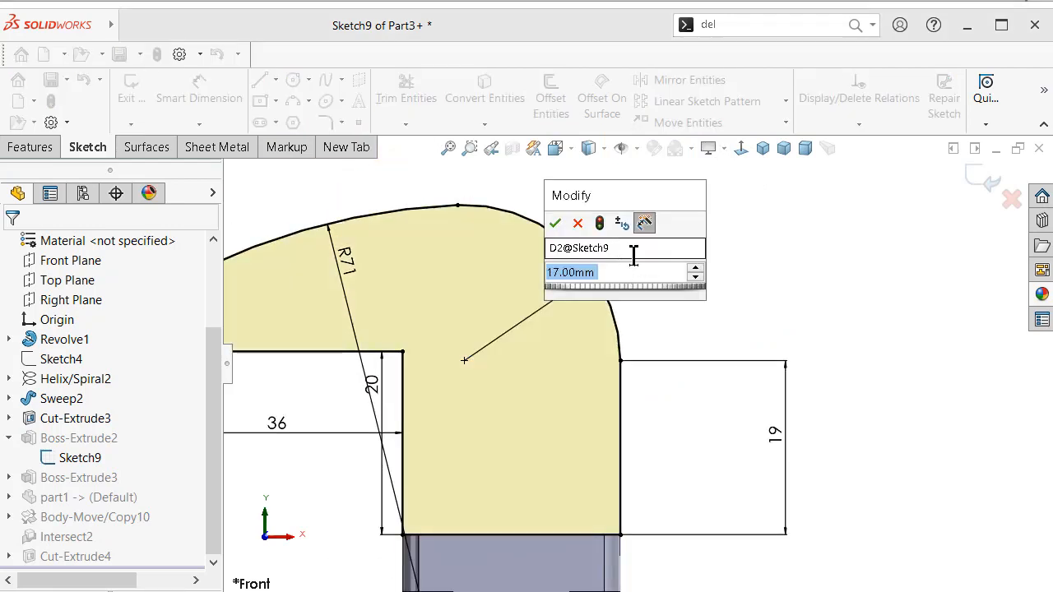
pyautogui.write('17')
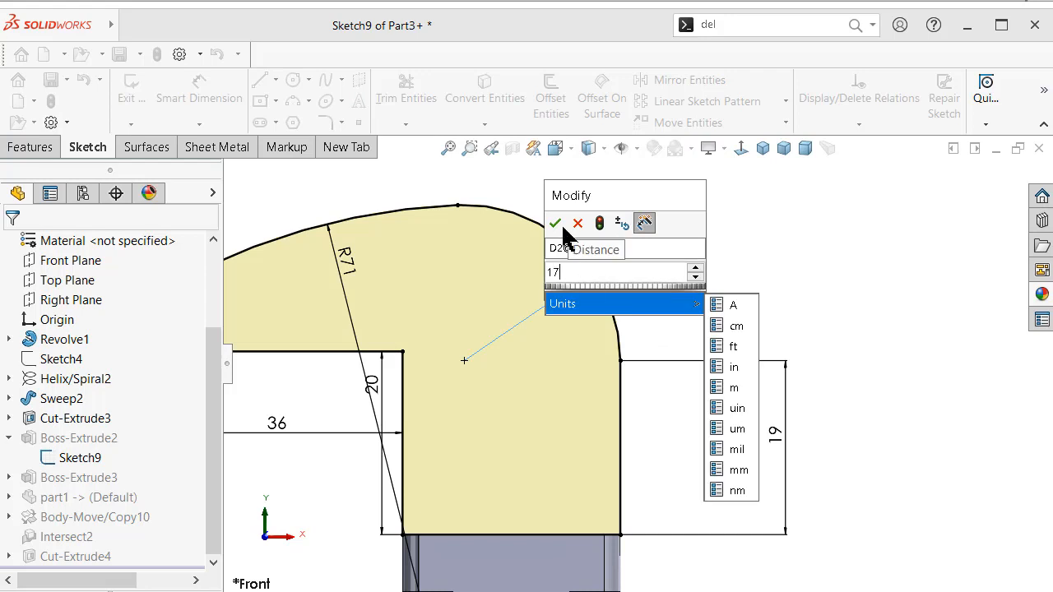
pyautogui.click(555, 223)
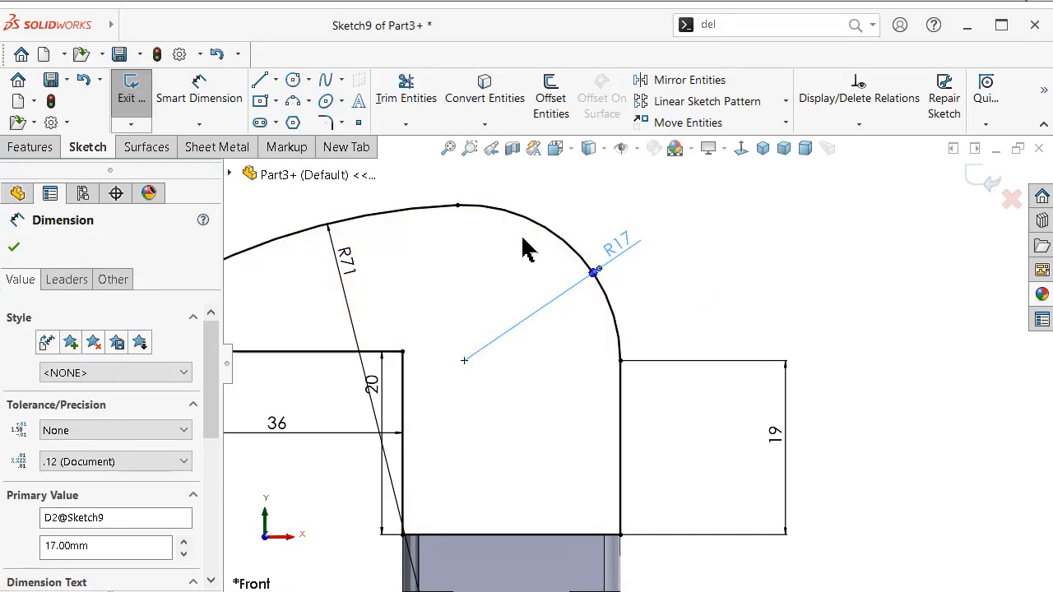
# - Set the radius of the jaw's long upper arc to 71 mm
pyautogui.doubleClick(354, 261)
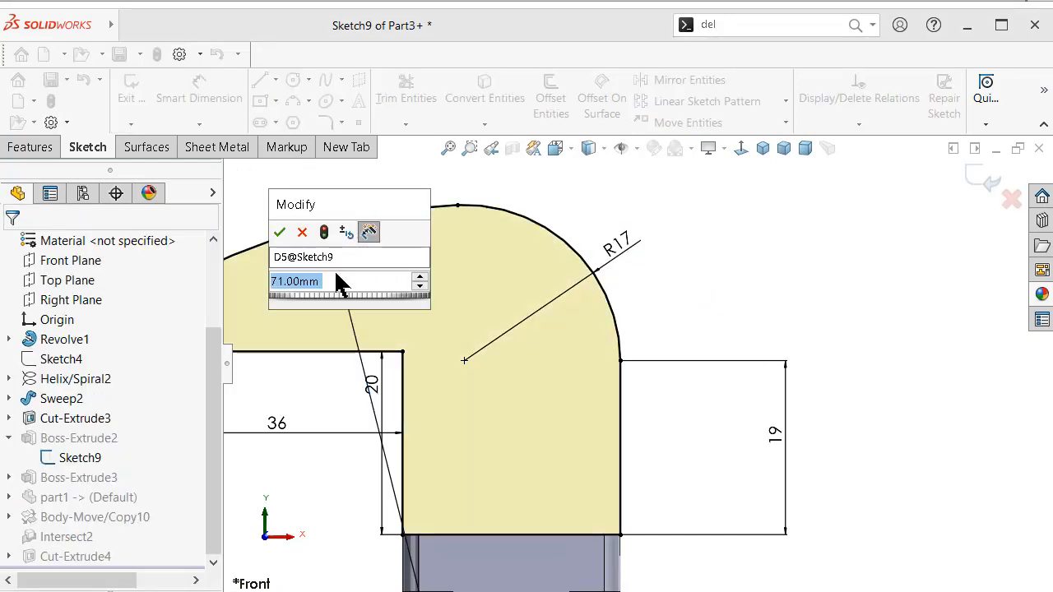
pyautogui.write('71')
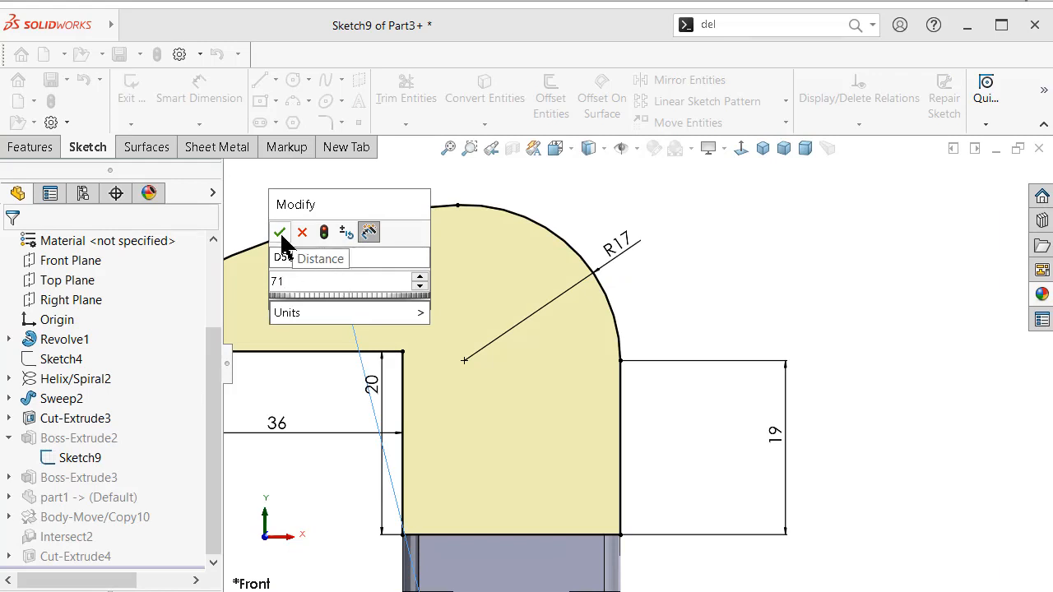
pyautogui.click(279, 231)
# - Set the straight outer side's height to 19 mm and exit Sketch9
pyautogui.click(774, 261)
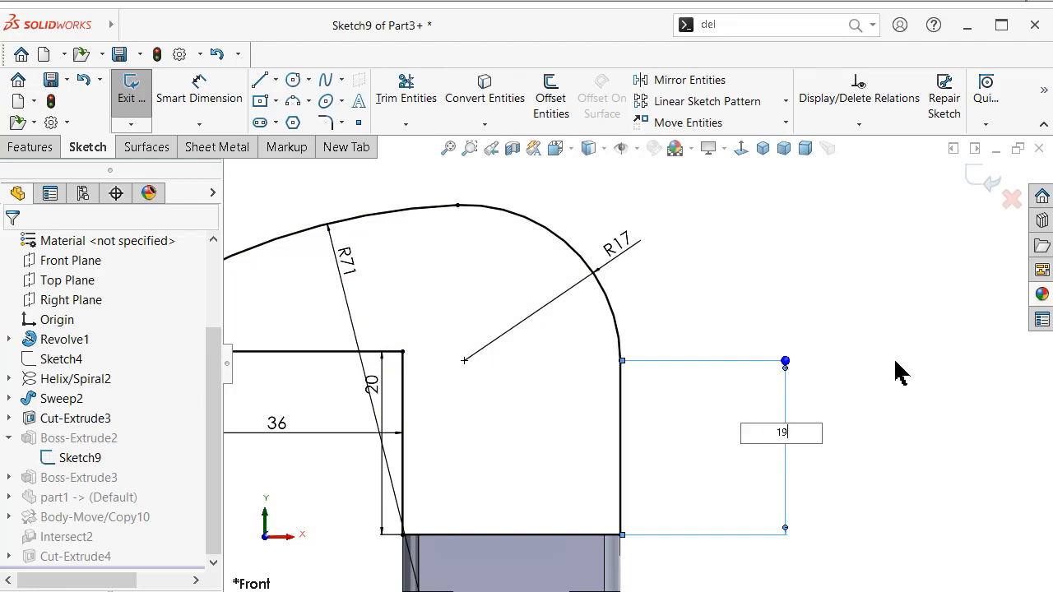
pyautogui.hotkey('ctrl', '2')
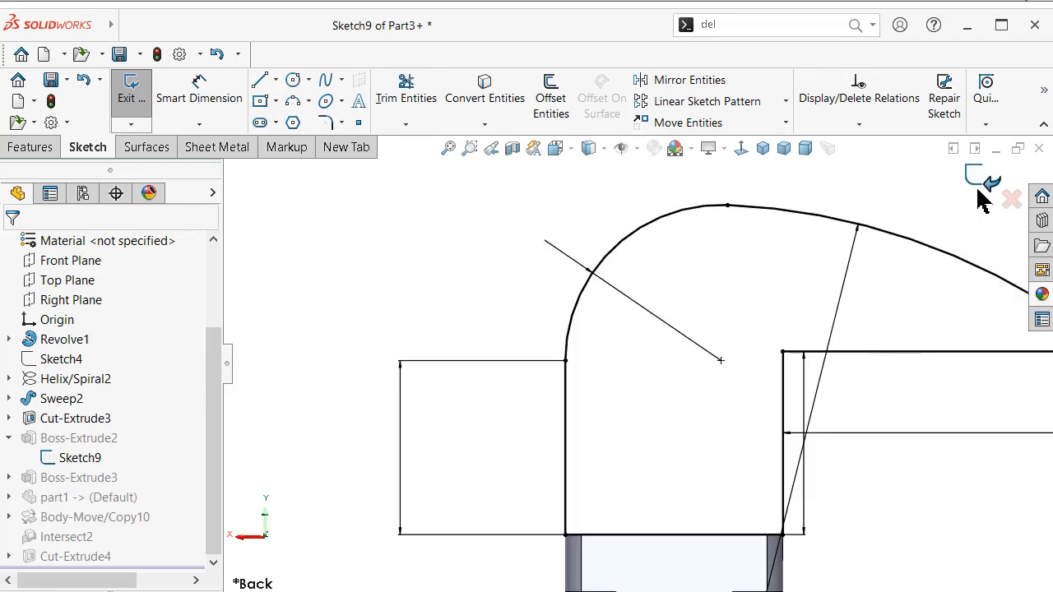
pyautogui.press('f')
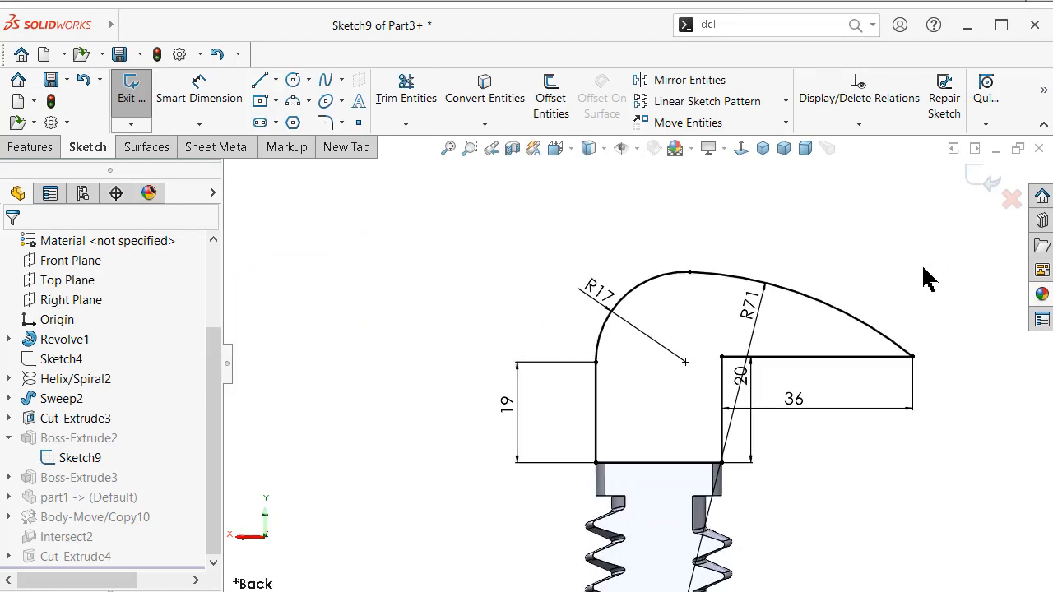
pyautogui.click(977, 184)
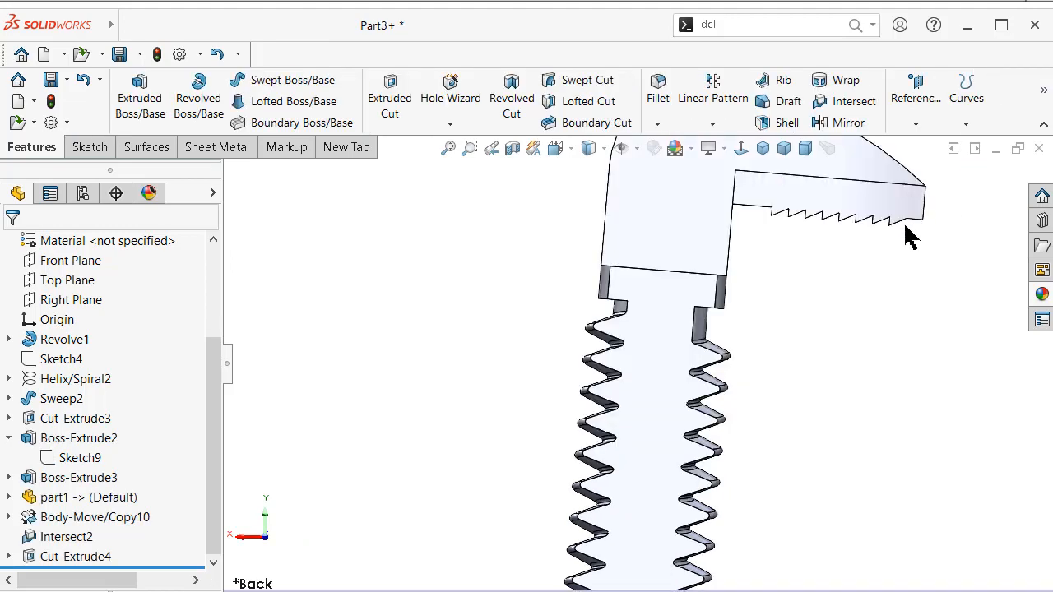
pyautogui.click(763, 155)
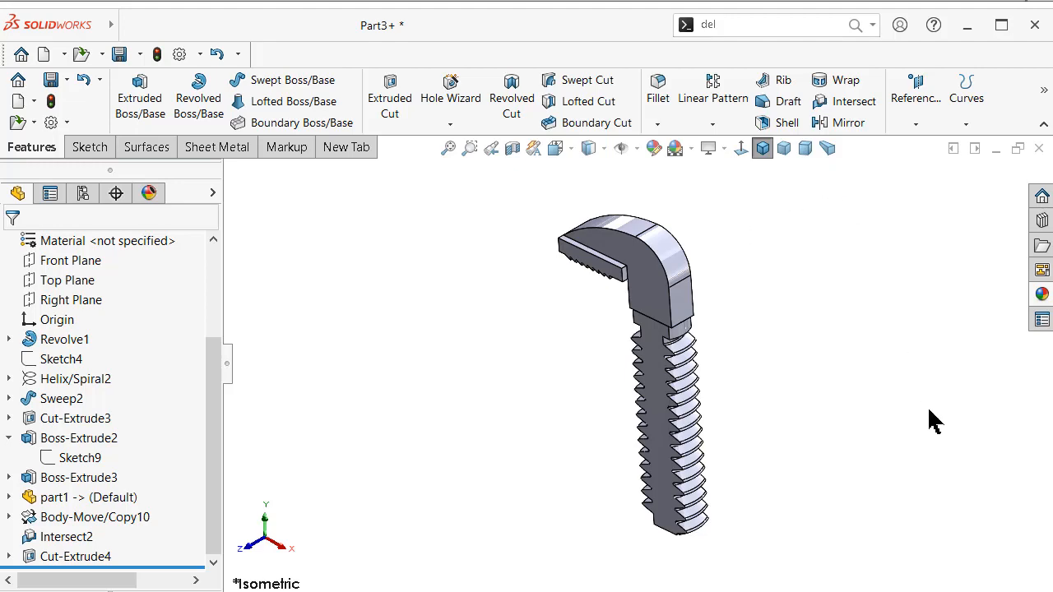
pyautogui.click(826, 151)
pyautogui.moveTo(800, 200); pyautogui.dragTo(757, 258, button='middle')
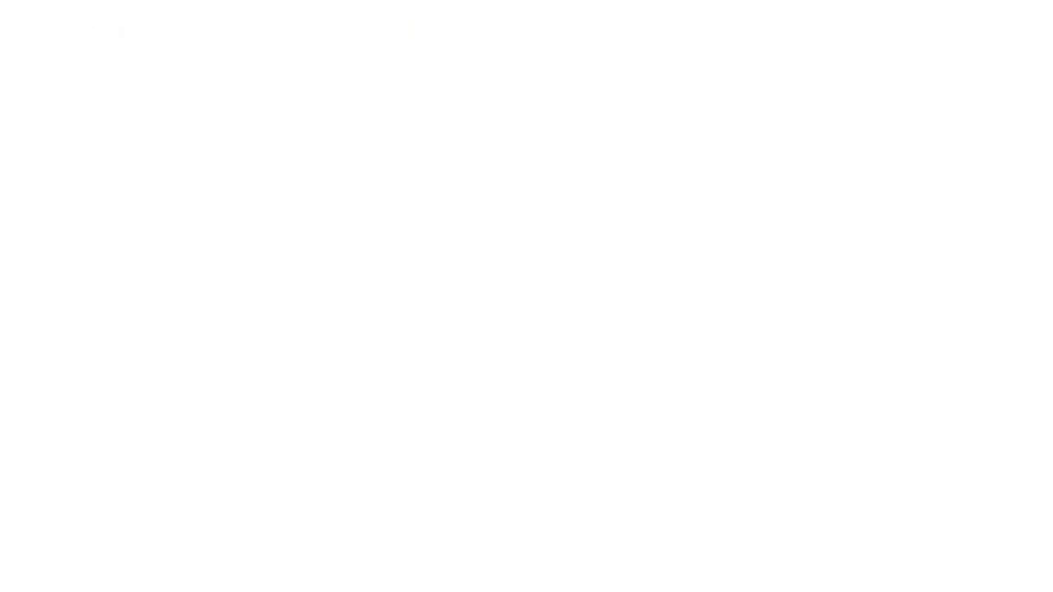